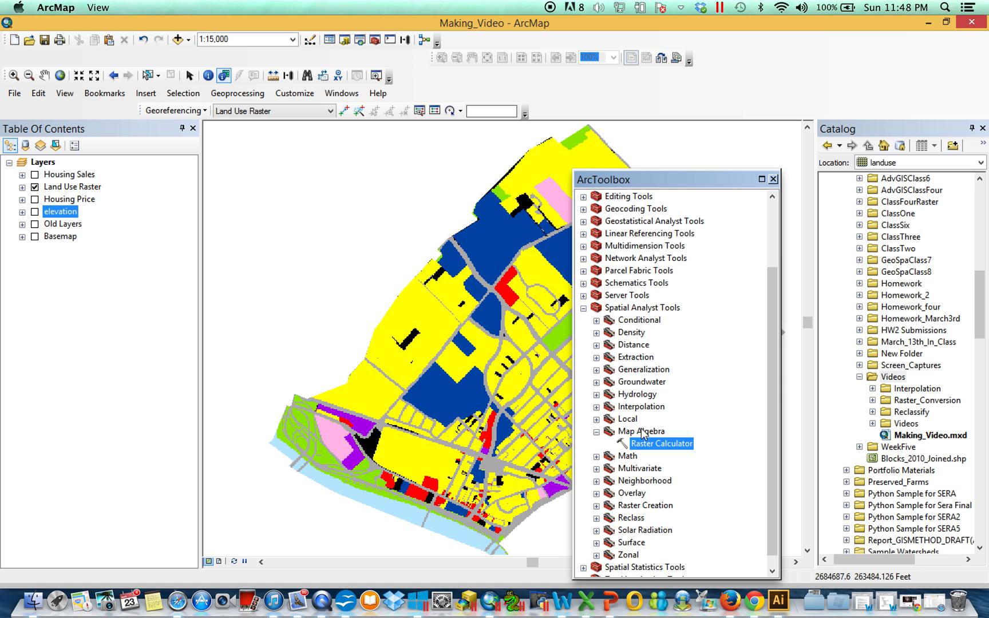
Open the Raster Calculator from the Map Algebra tools and close the toolbox window.
double_click(663, 442)
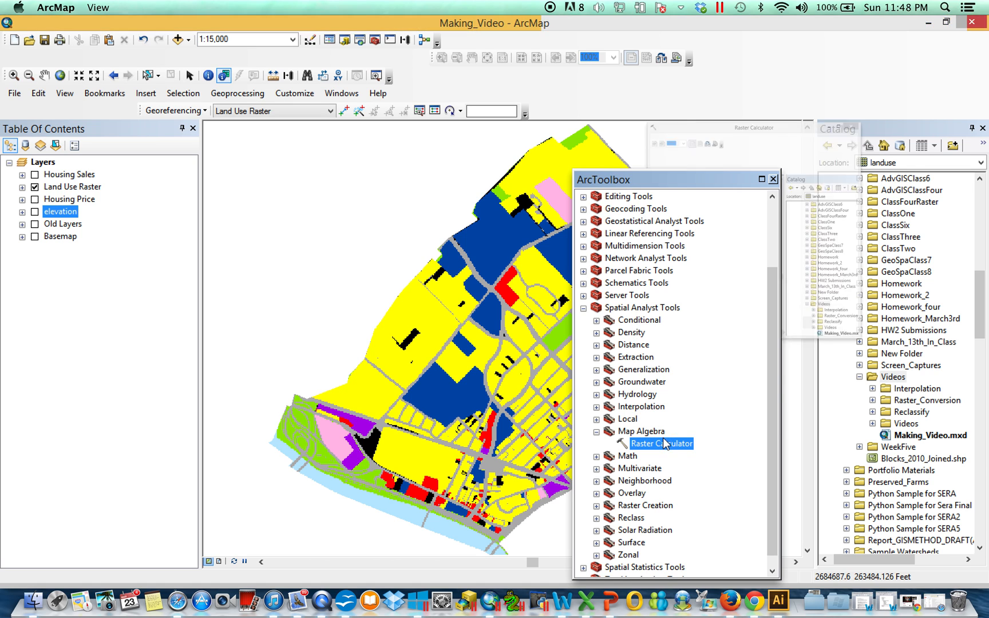
left_click_drag(700, 28, 348, 100)
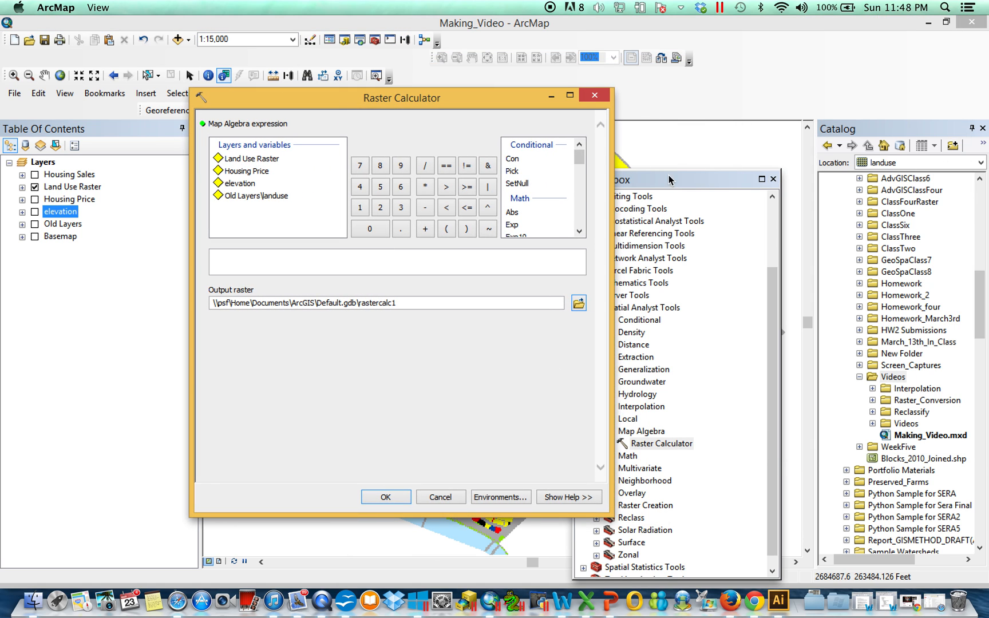
left_click(774, 180)
left_click_drag(460, 97, 710, 122)
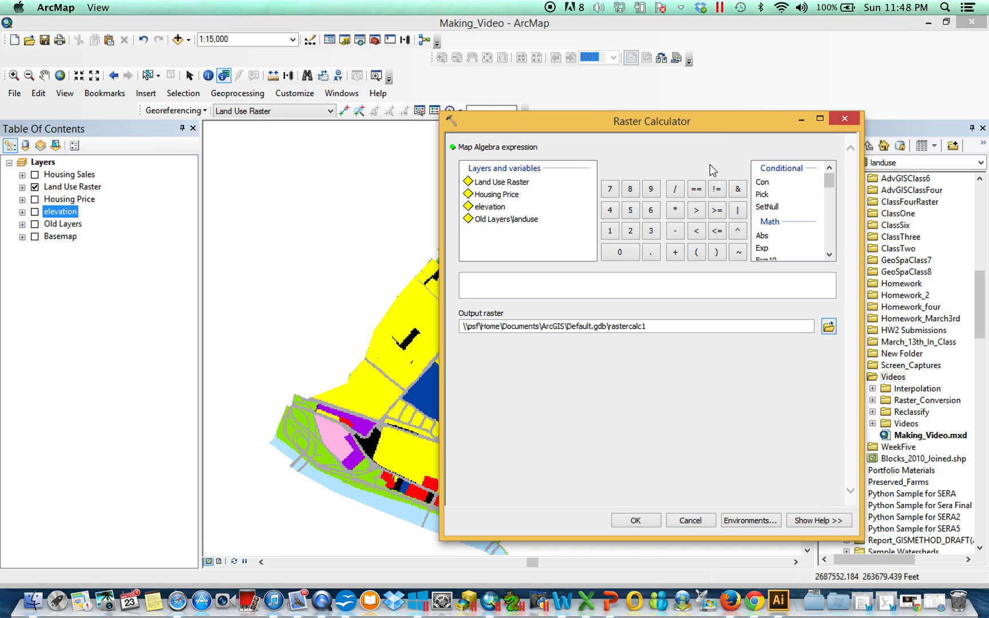
left_click(492, 184)
double_click(492, 184)
left_click_drag(526, 281, 420, 269)
type("\\")
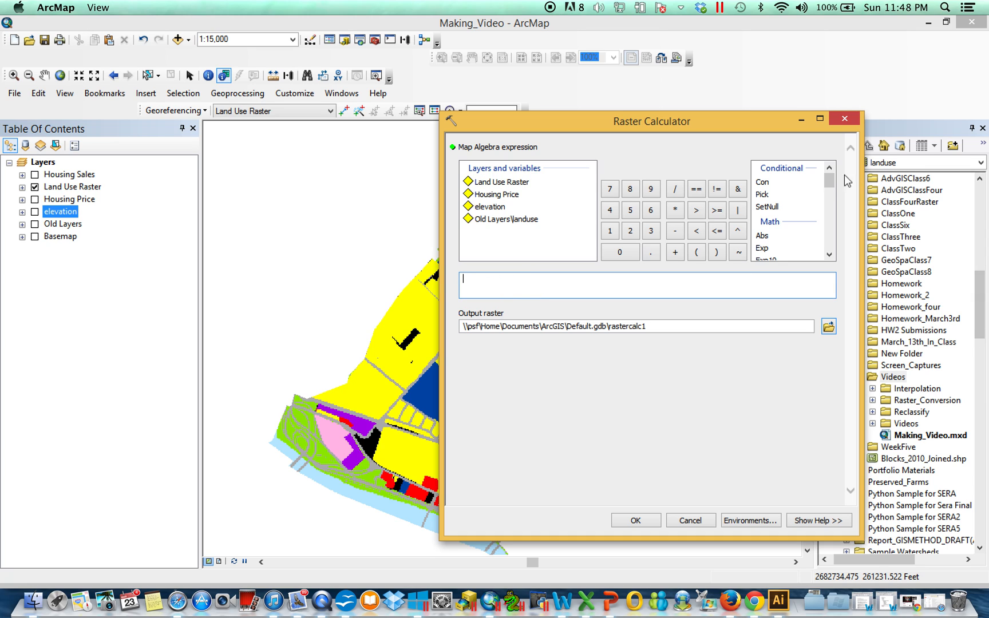
Expand the Land Use Raster legend and open that layer's attribute table.
mouse_move(828, 184)
left_mouse_down()
mouse_move(832, 256)
mouse_move(840, 167)
left_mouse_up()
left_click_drag(600, 123, 660, 85)
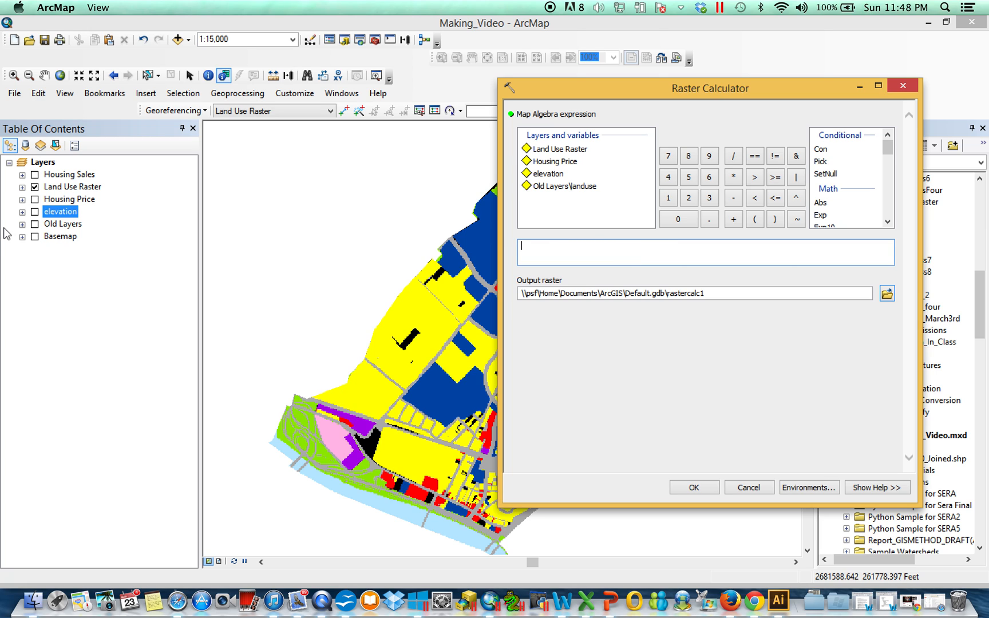
left_click(22, 187)
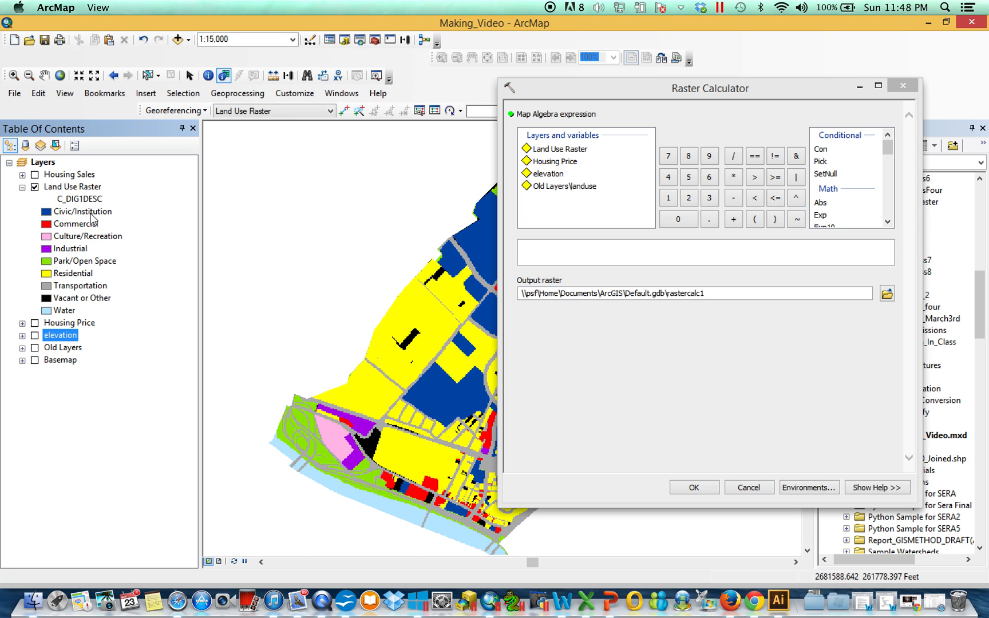
right_click(78, 186)
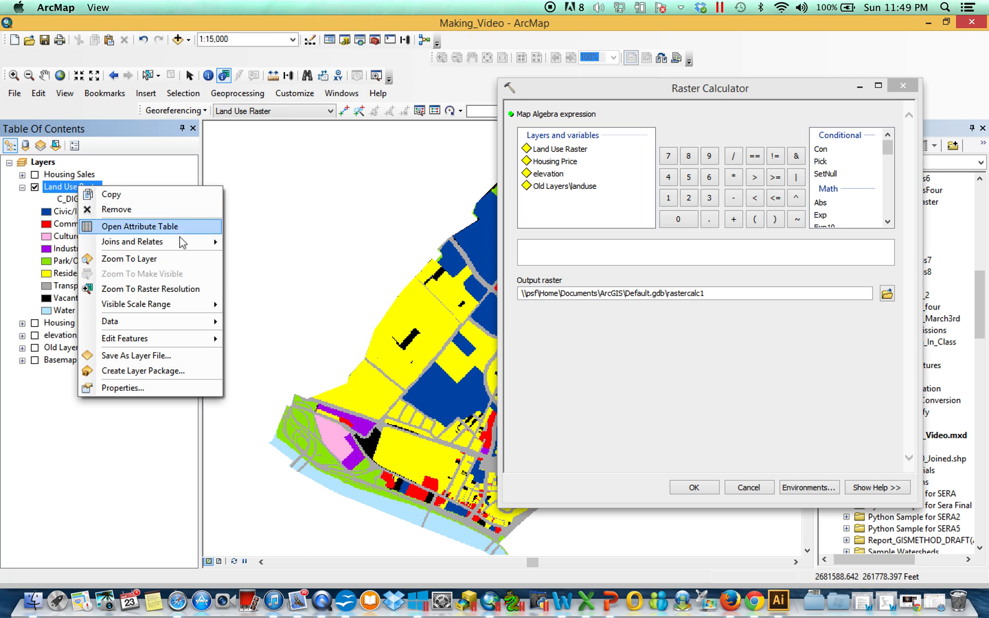
left_click(166, 228)
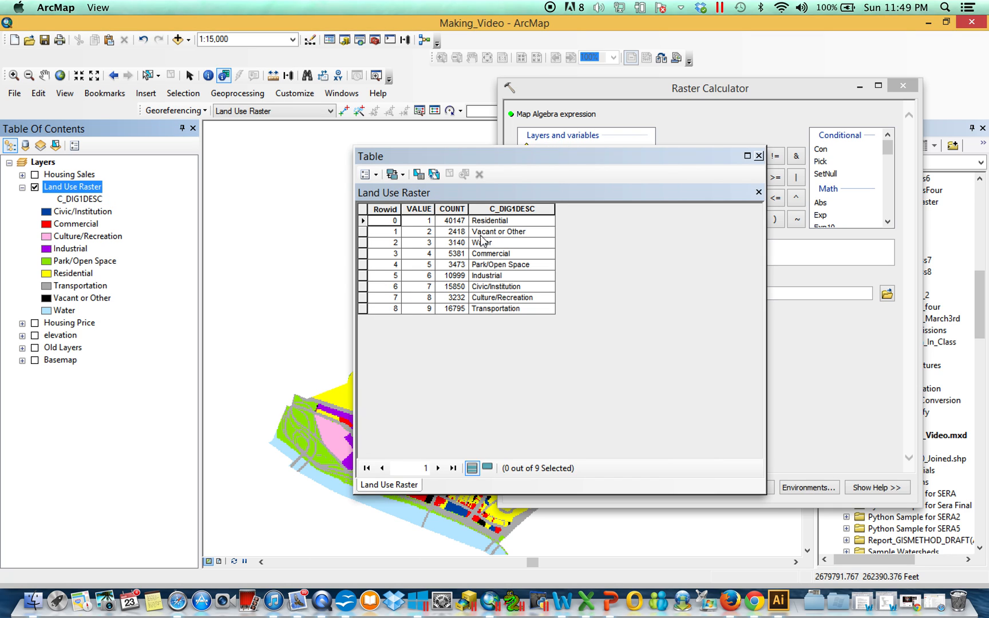
Highlight the Civic/Institution and Commercial rows in the table, clear the selection and close the table.
left_click(362, 286)
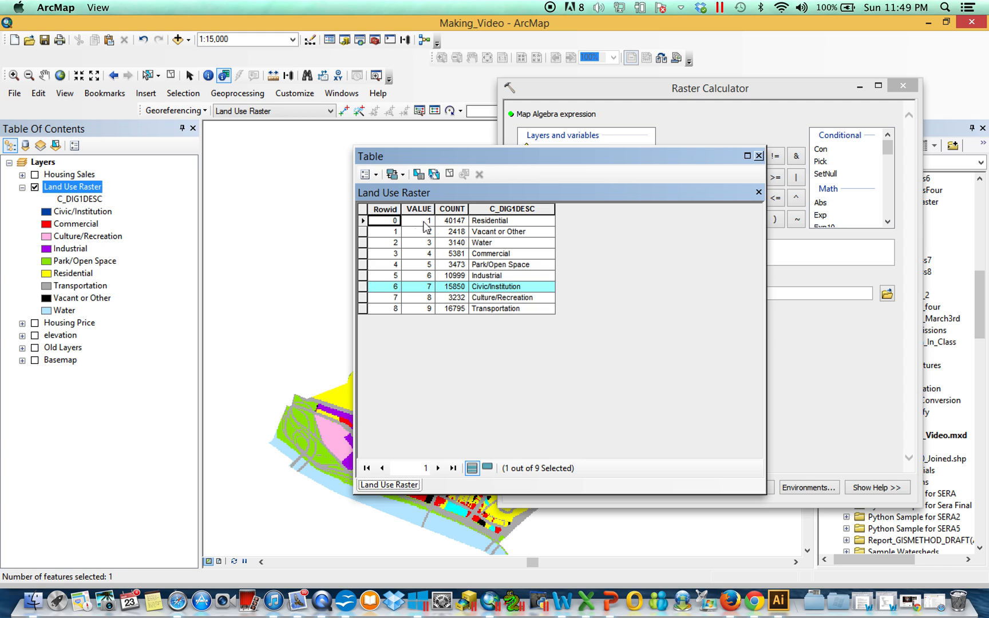
left_click(363, 253)
left_click(449, 174)
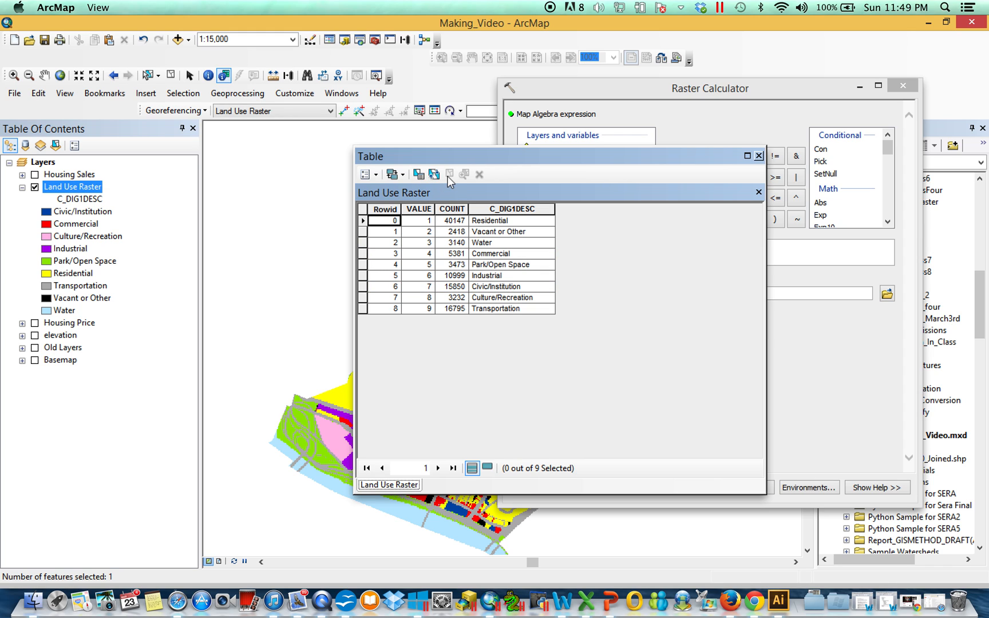
left_click(759, 155)
Build the map algebra expression "Land Use Raster" * 4.
left_click(617, 249)
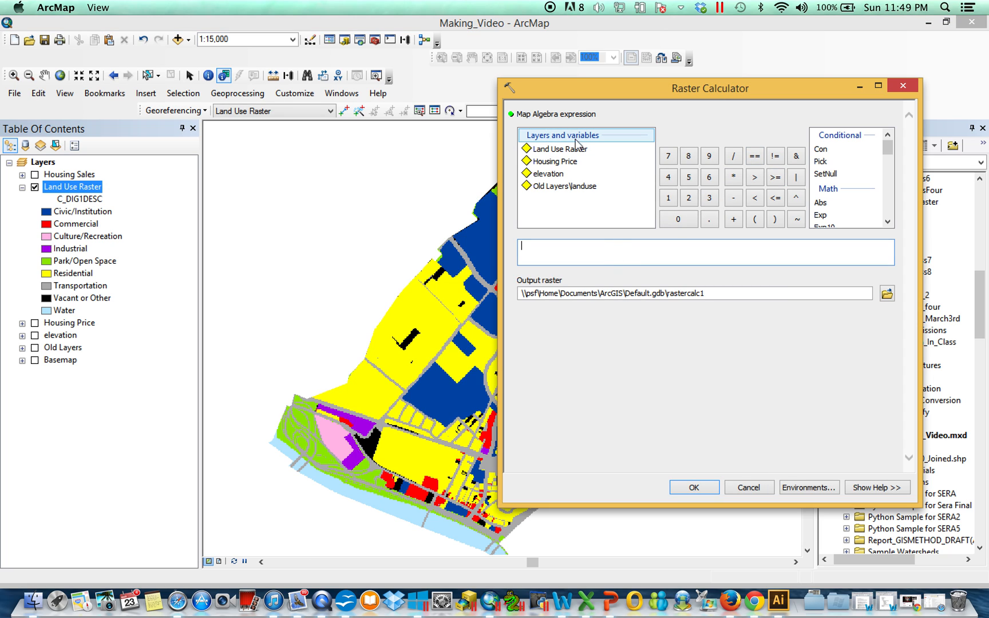
double_click(567, 150)
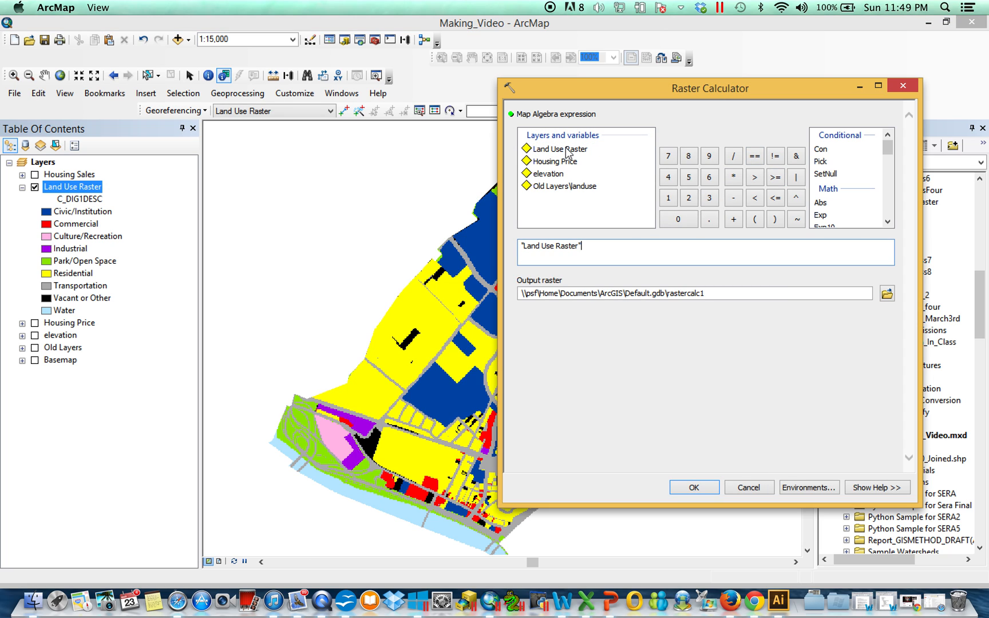
left_click(735, 178)
left_click(669, 177)
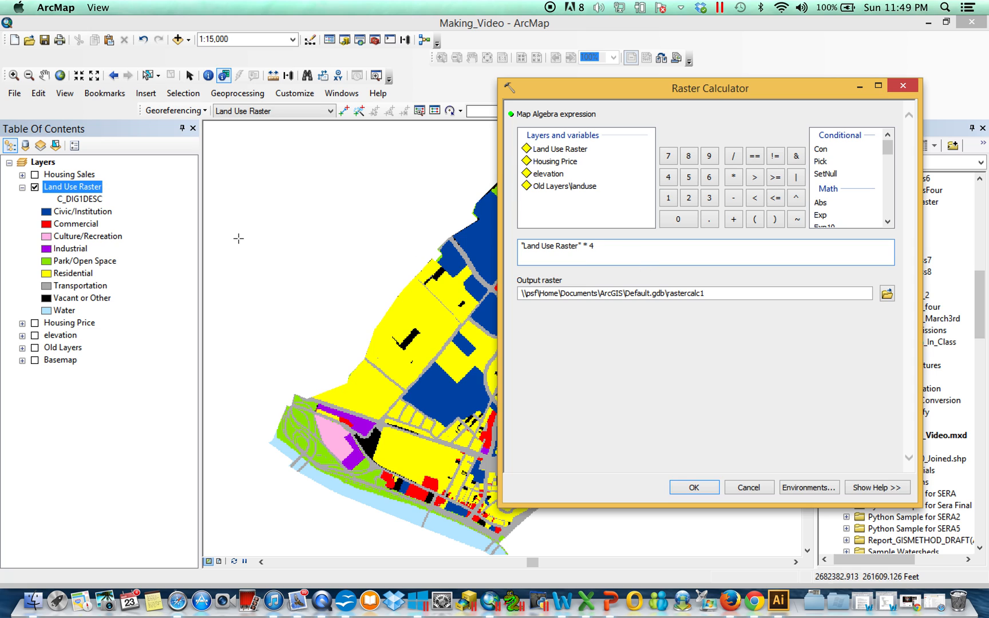
Browse for the output raster location and create a Raster_Calc folder inside the Videos folder.
left_click(887, 294)
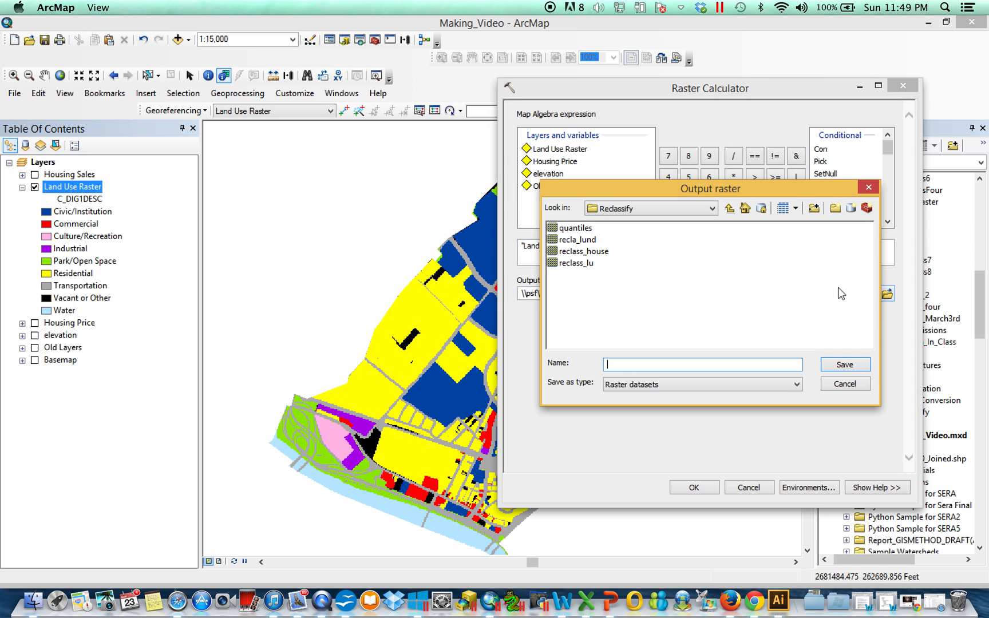
left_click(729, 208)
left_click(834, 209)
type("Raster_Calc")
key("Return")
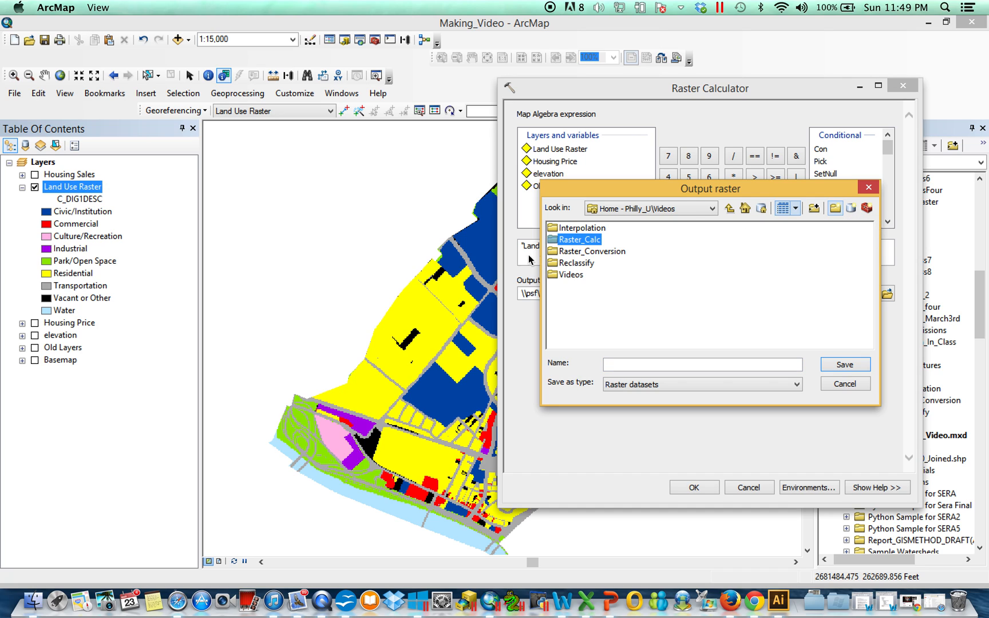
Name the output raster mult in the Raster_Calc folder, run the calculation and dismiss the completion dialog.
double_click(580, 240)
left_click(649, 362)
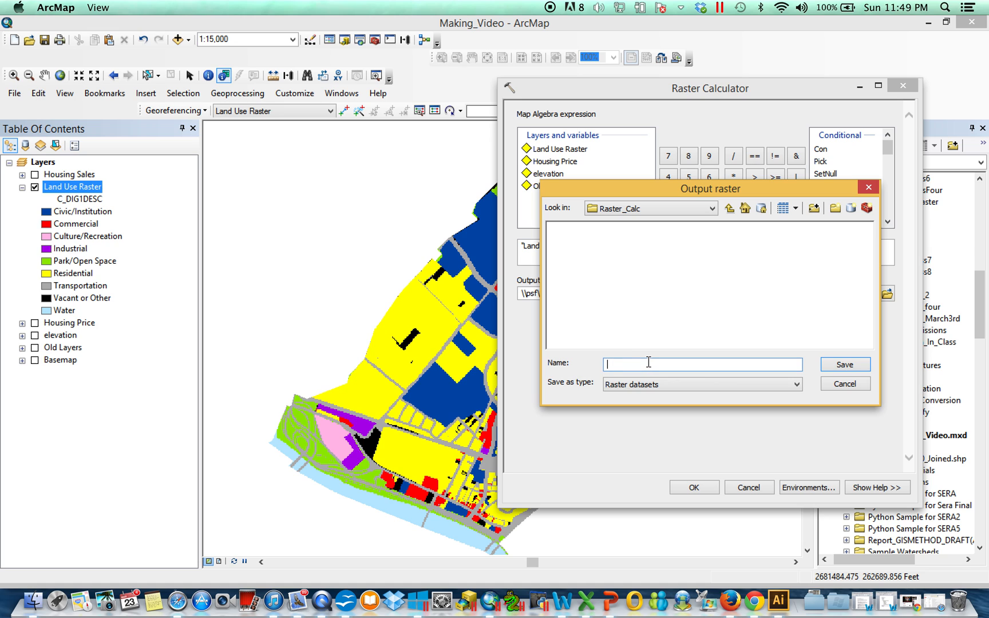
key("Return")
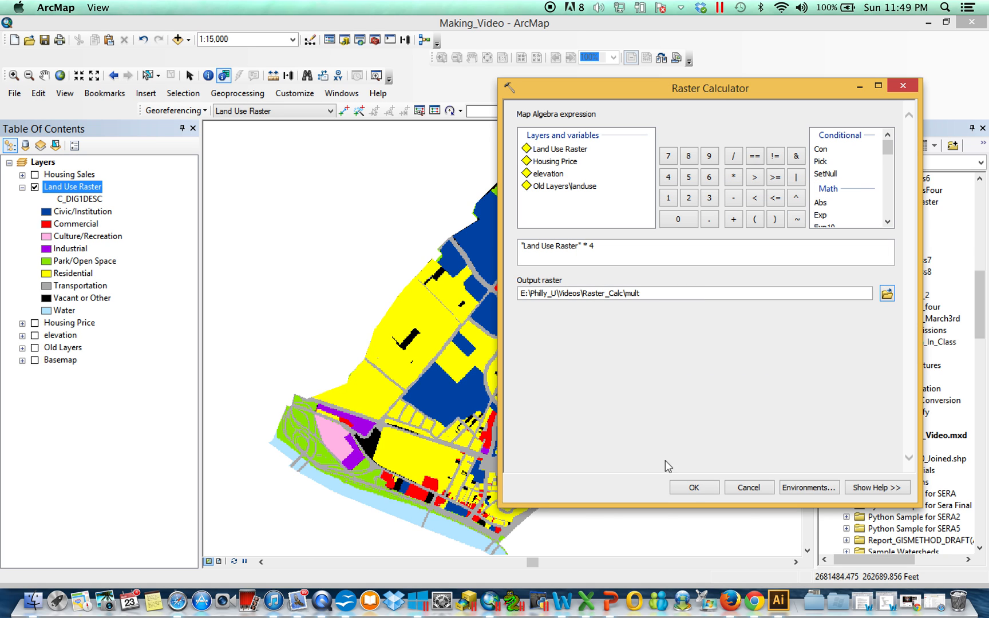
left_click(693, 487)
left_click(714, 107)
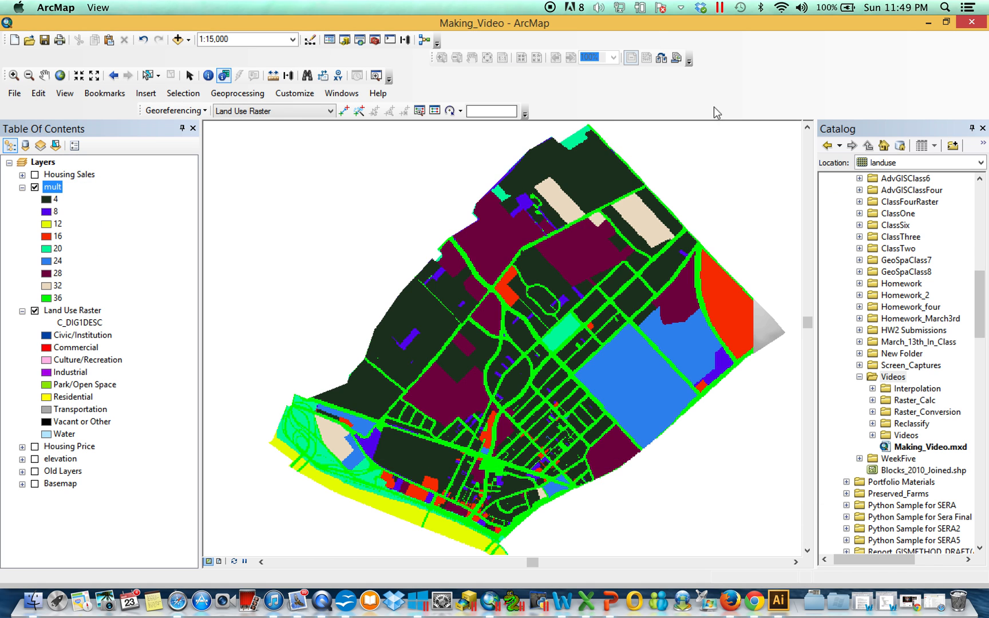
Examine the original class values in the Land Use Raster attribute table and close it.
right_click(72, 311)
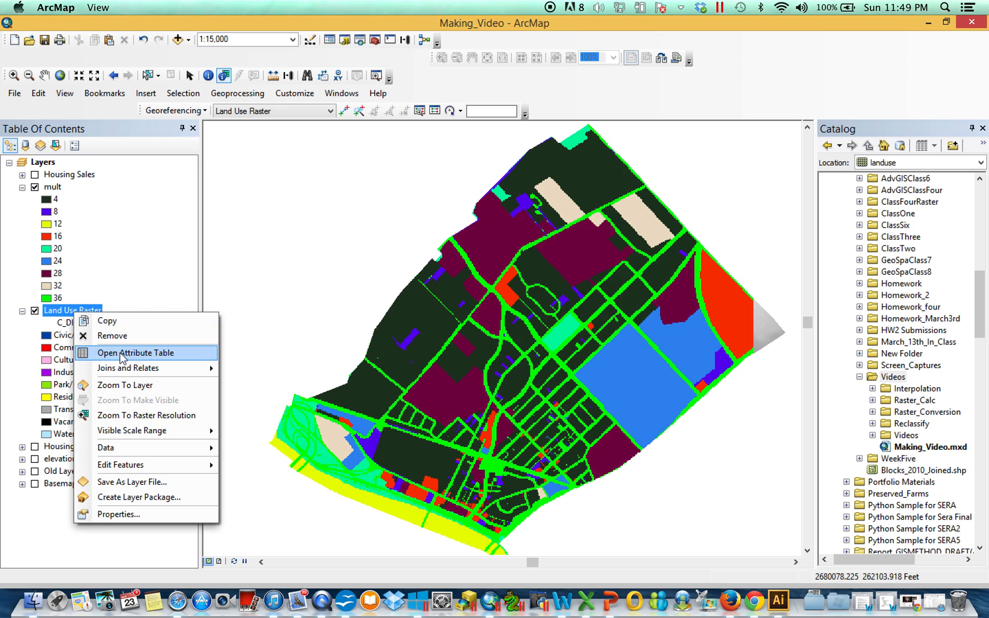
left_click(123, 358)
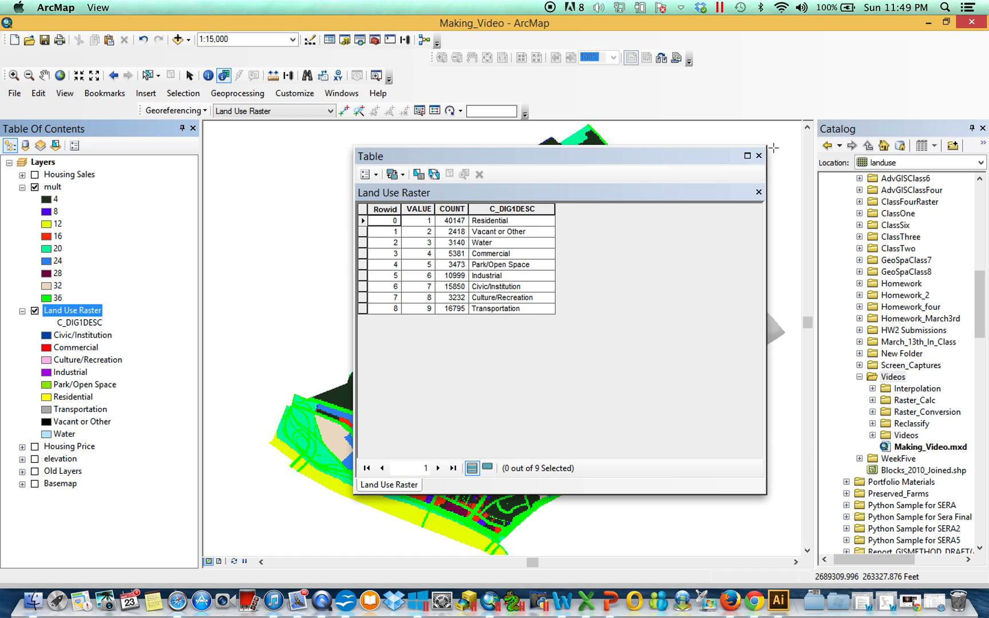
left_click(759, 157)
Remove the mult layer from the map and reopen the Raster Calculator with the toolbox window closed.
right_click(53, 187)
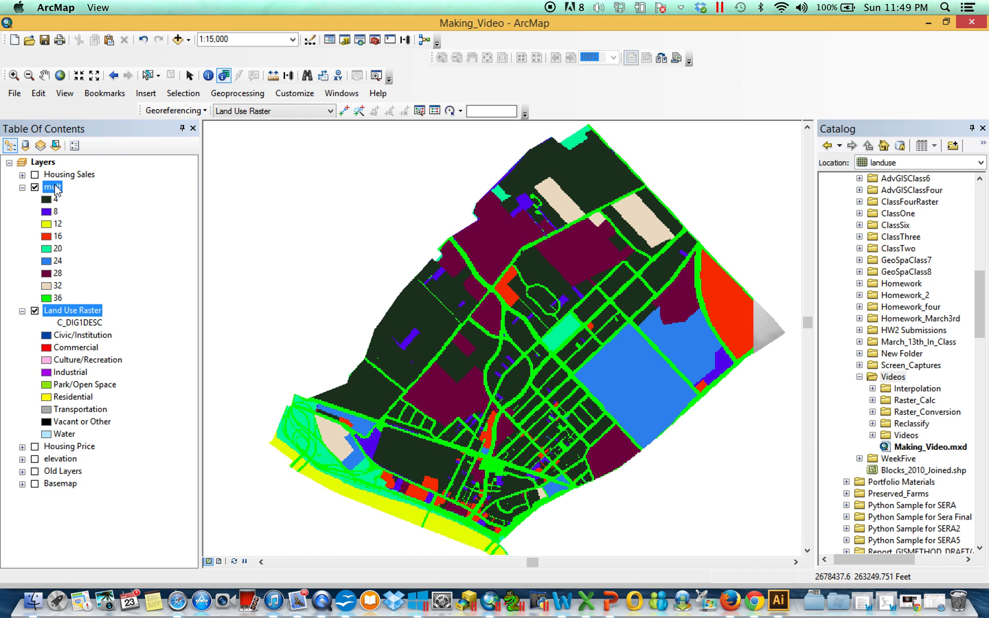
left_click(84, 208)
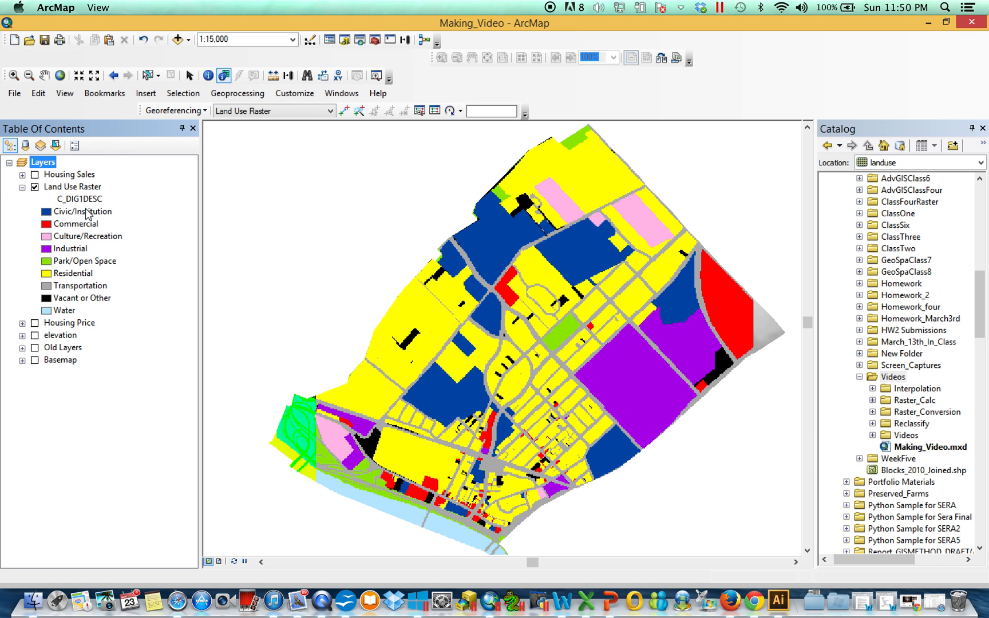
left_click(375, 39)
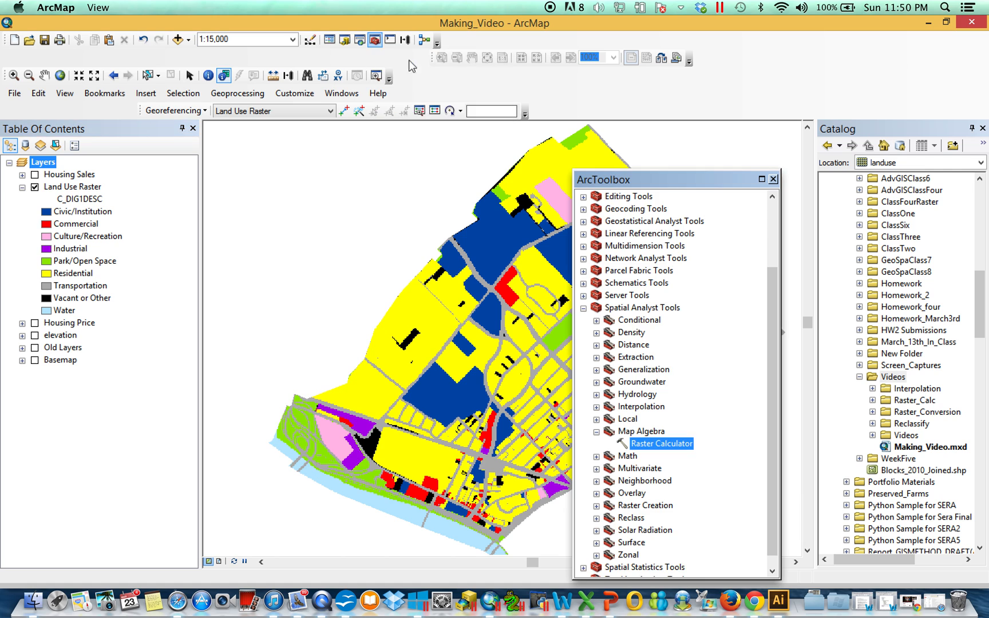
double_click(672, 443)
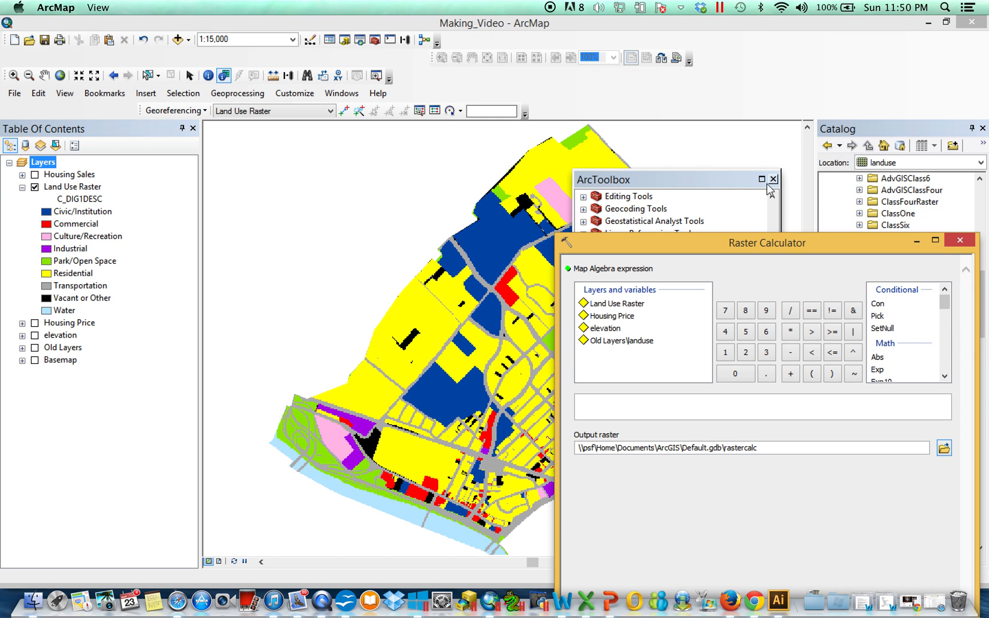
left_click(772, 179)
left_click_drag(692, 245, 757, 116)
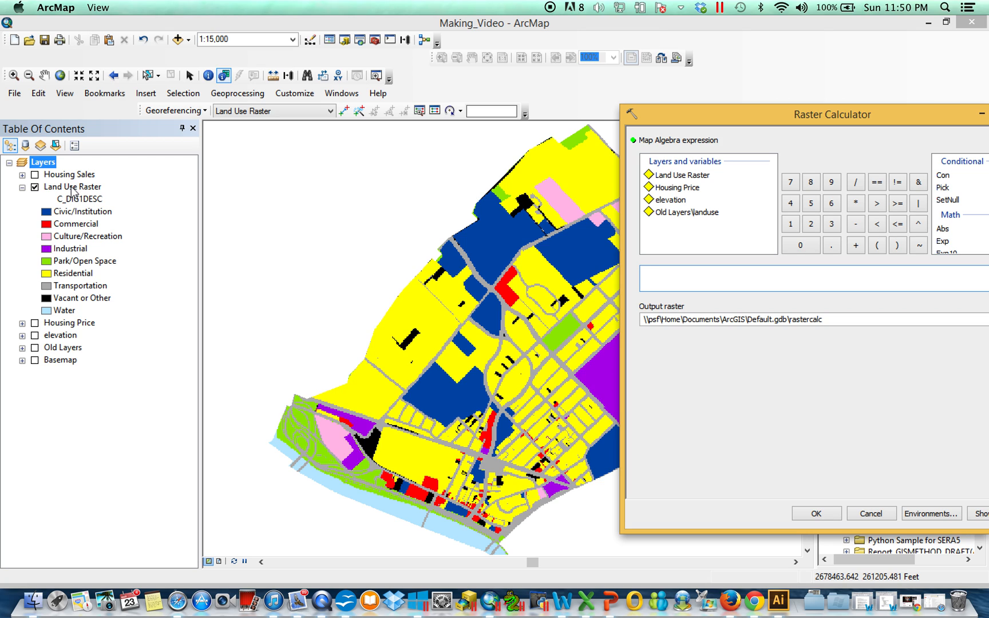
Start the map algebra expression with Land Use Raster followed by the == operator.
left_click_drag(60, 191, 640, 283)
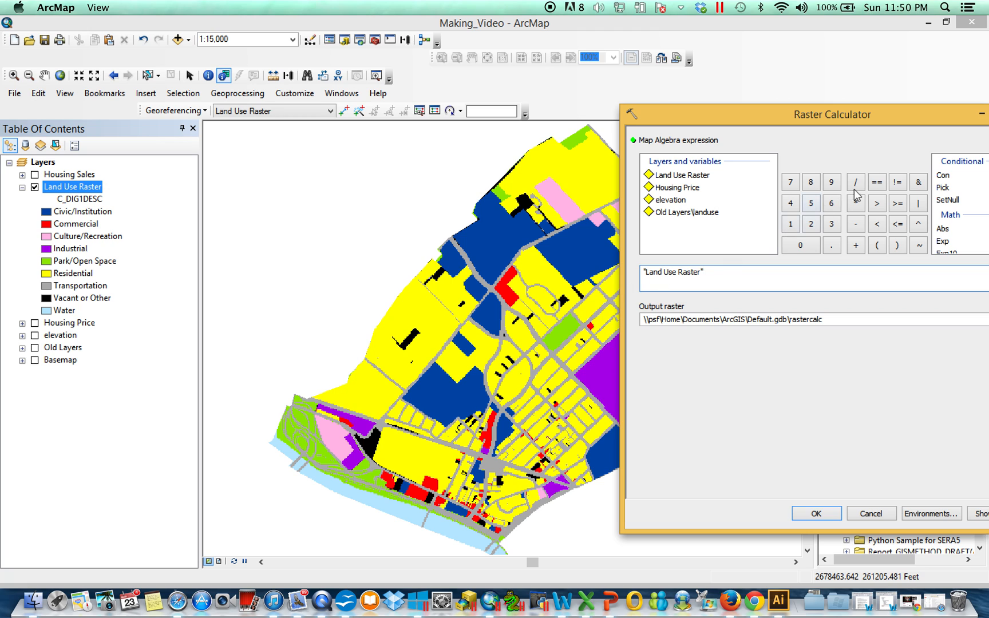
left_click(876, 182)
left_click_drag(770, 113, 706, 120)
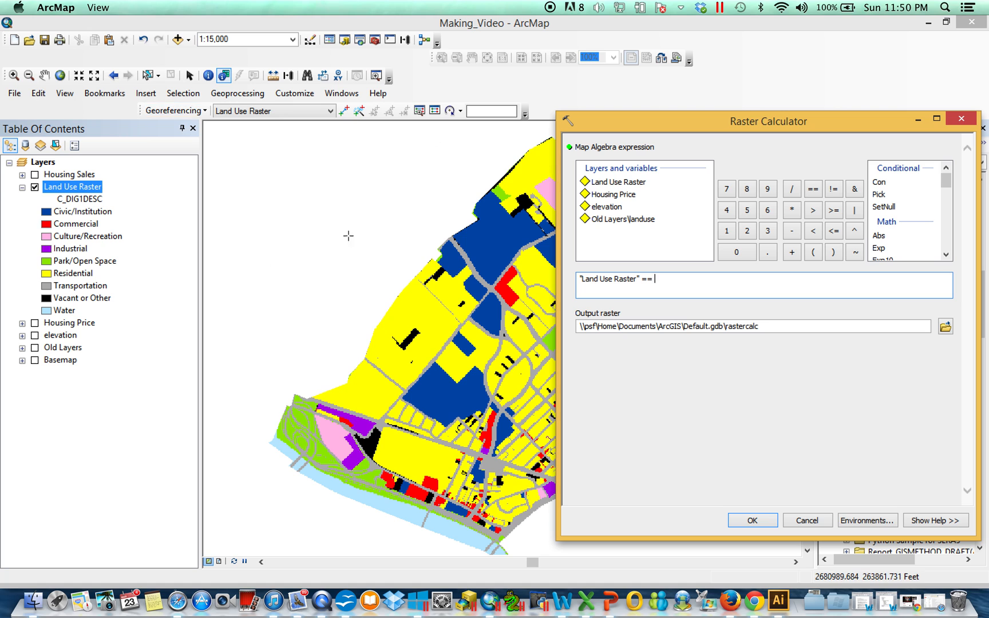
Look up the Residential value in the Land Use Raster attribute table and complete the expression as "Land Use Raster" == 1.
right_click(78, 187)
left_click(130, 233)
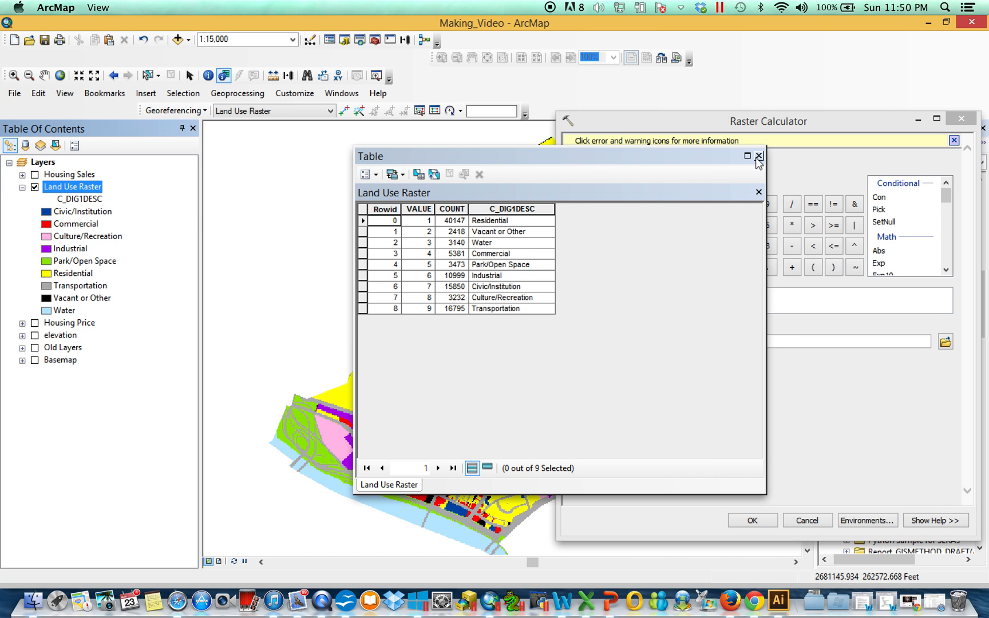
left_click(759, 156)
left_click(681, 298)
left_click(726, 246)
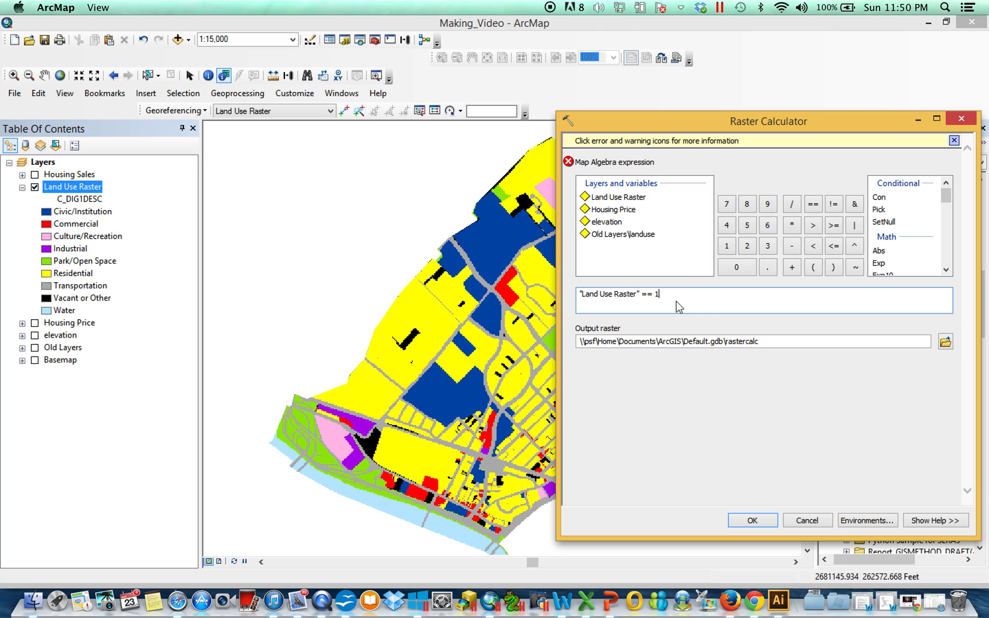
Save the output raster as residential in the Raster_Calc folder, run the calculation and dismiss the completion dialog.
left_click(946, 342)
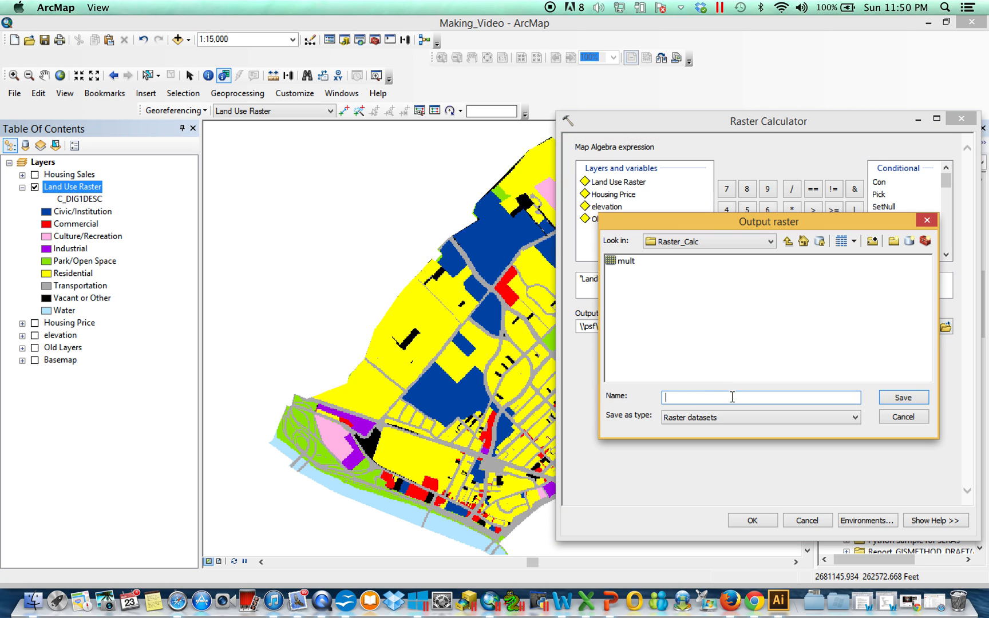
type("residential")
key("Return")
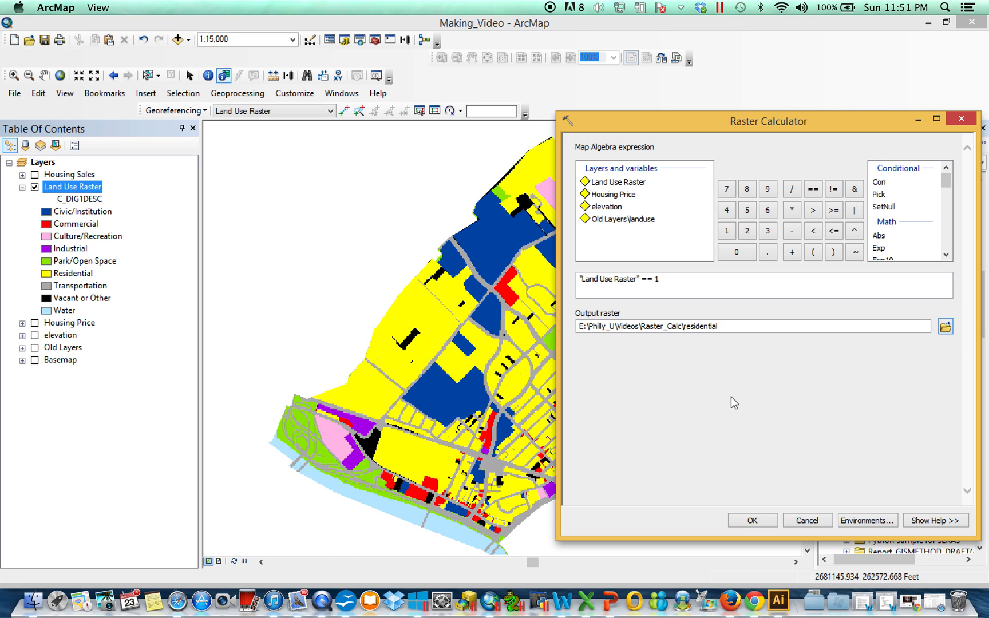
left_click(752, 520)
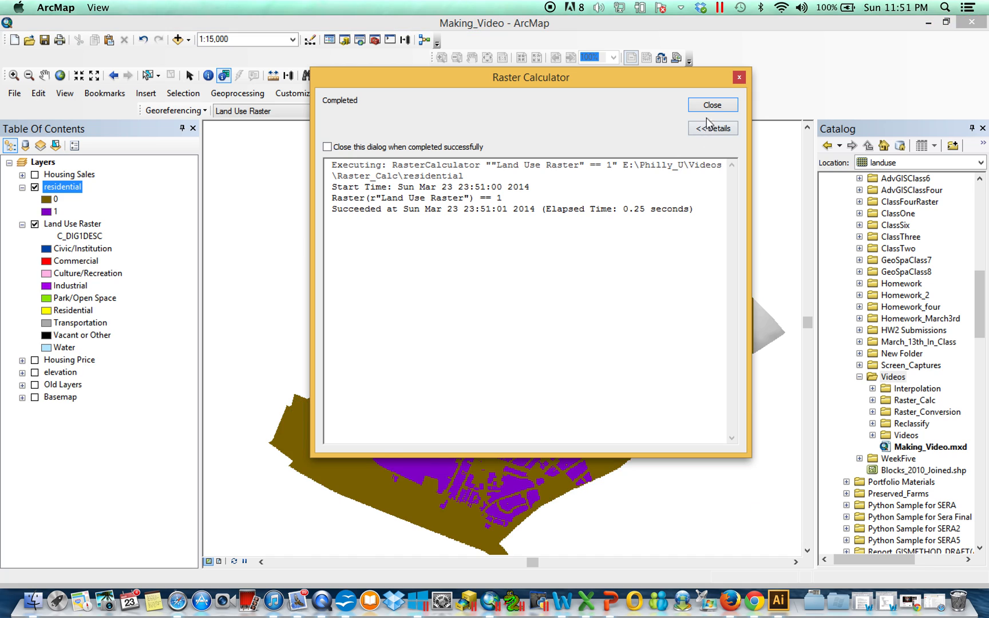
left_click(709, 106)
Hide the Land Use Raster layer and relabel class 1 of the residential layer as "1 = Residential Land".
left_click(35, 225)
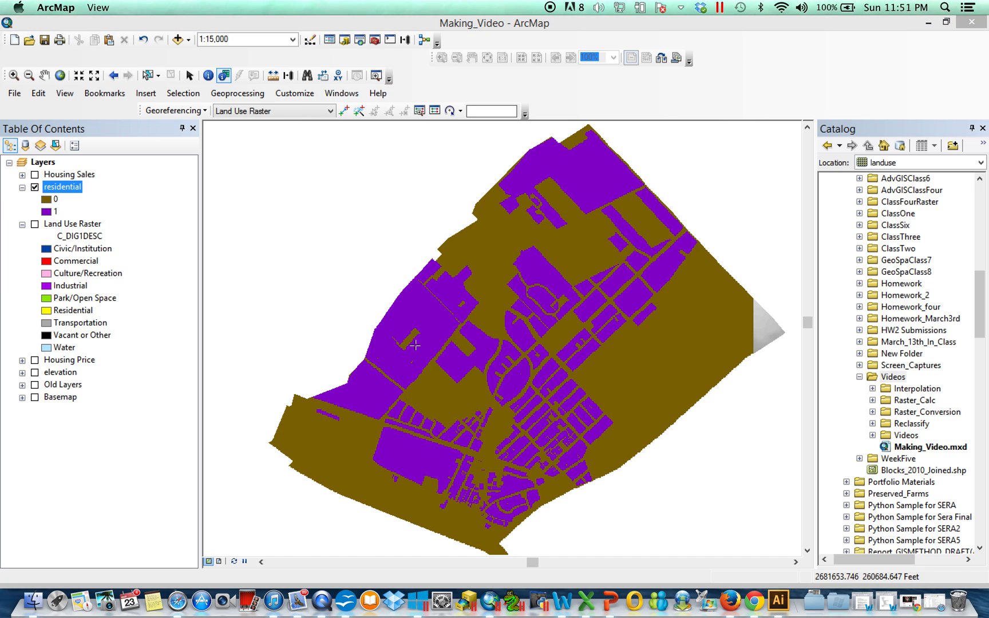
left_click(55, 212)
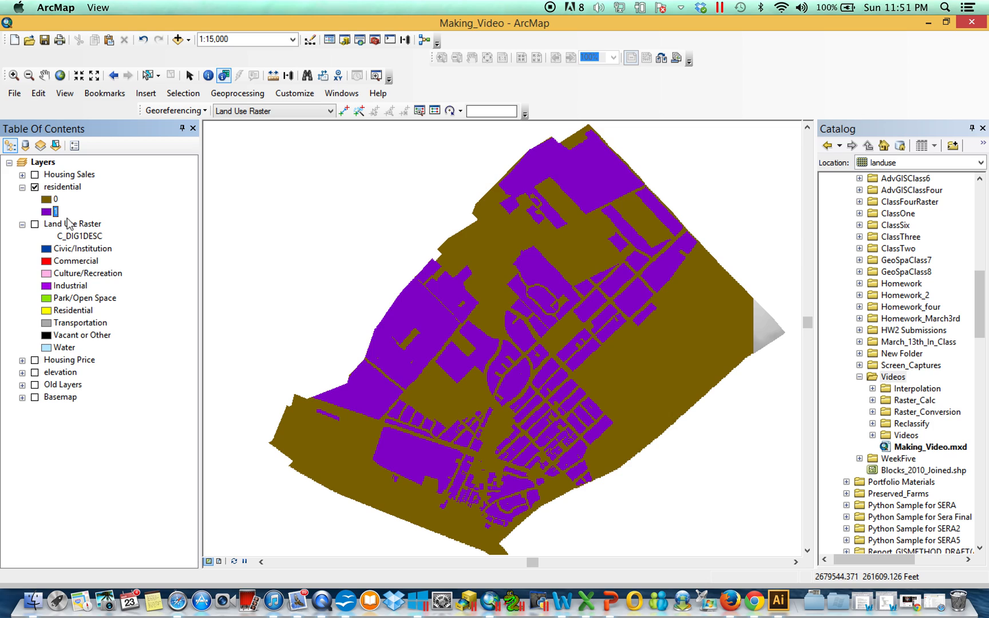
left_click(56, 213)
left_click(68, 212)
type("= Residential Land")
key("Return")
Relabel class 0 of the residential layer as "0 = Everything Else" and collapse the Land Use Raster legend.
left_click(58, 201)
left_click(58, 200)
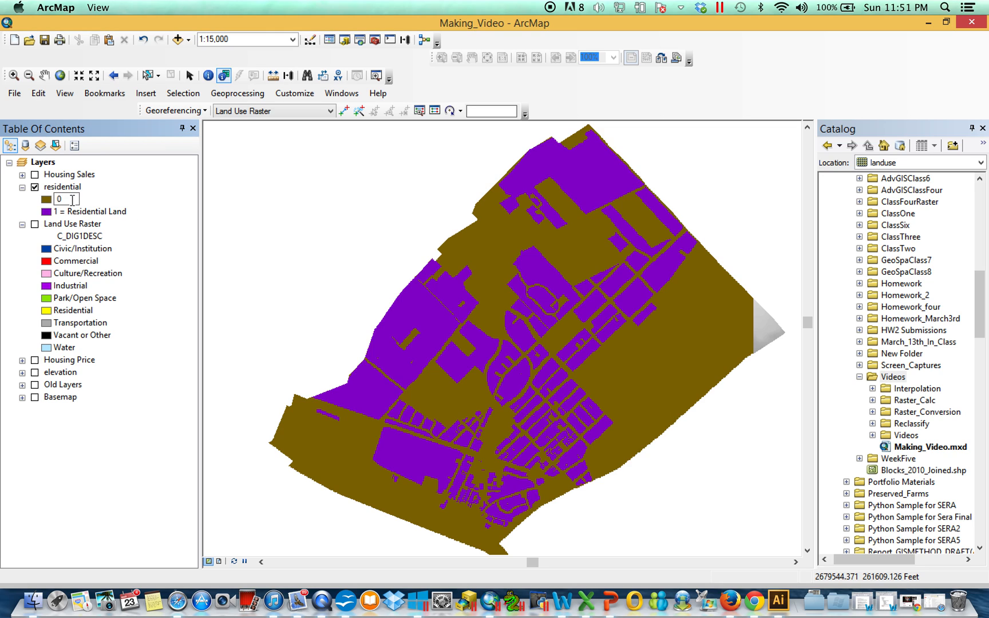
type("= Everything Else")
key("Return")
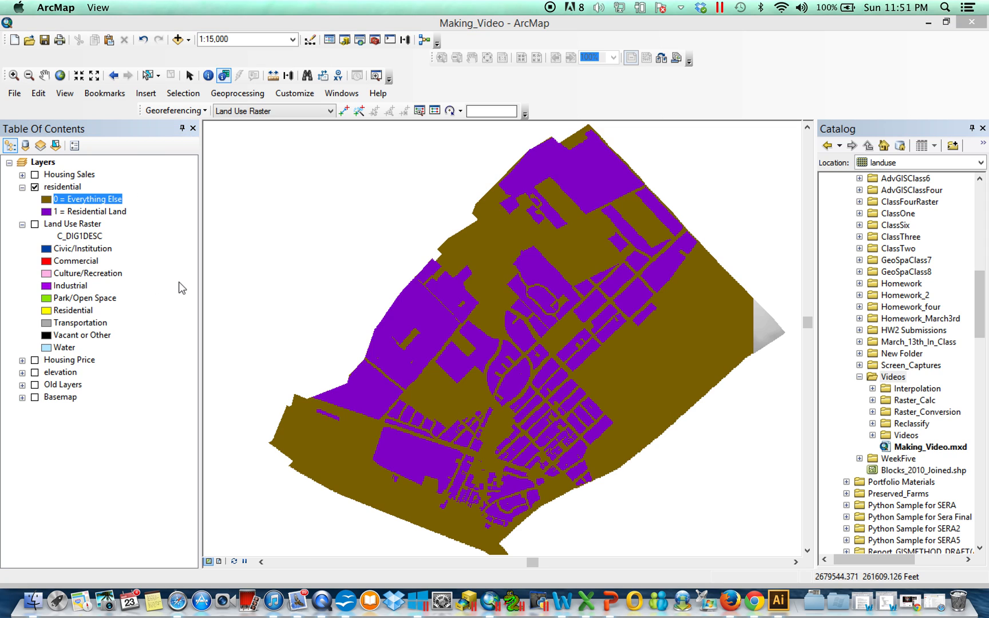
left_click(22, 225)
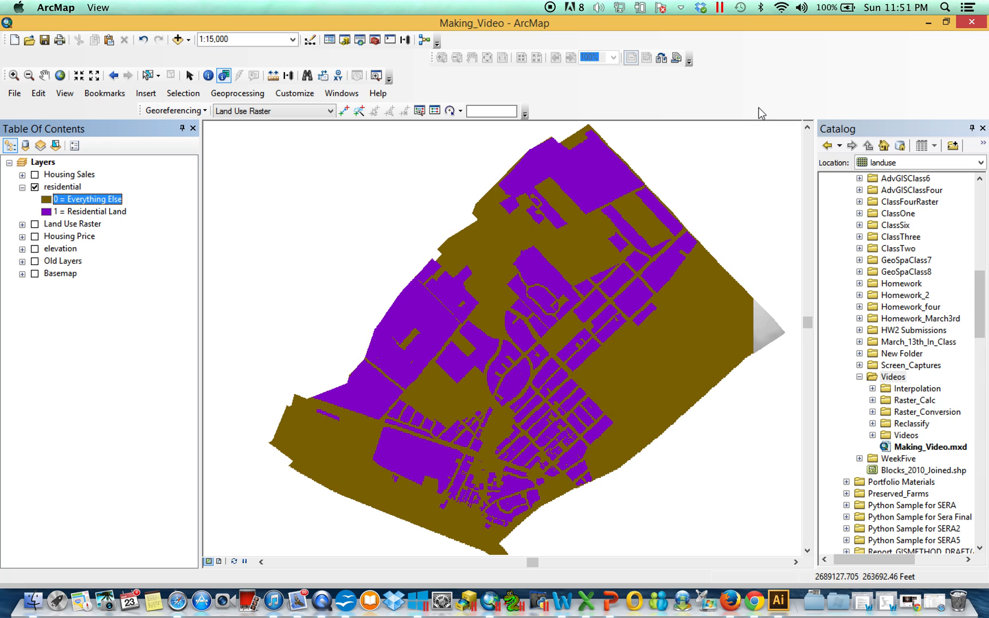
Open a new Raster Calculator, hide the residential layer and show the Land Use Raster layer.
left_click(375, 40)
double_click(676, 450)
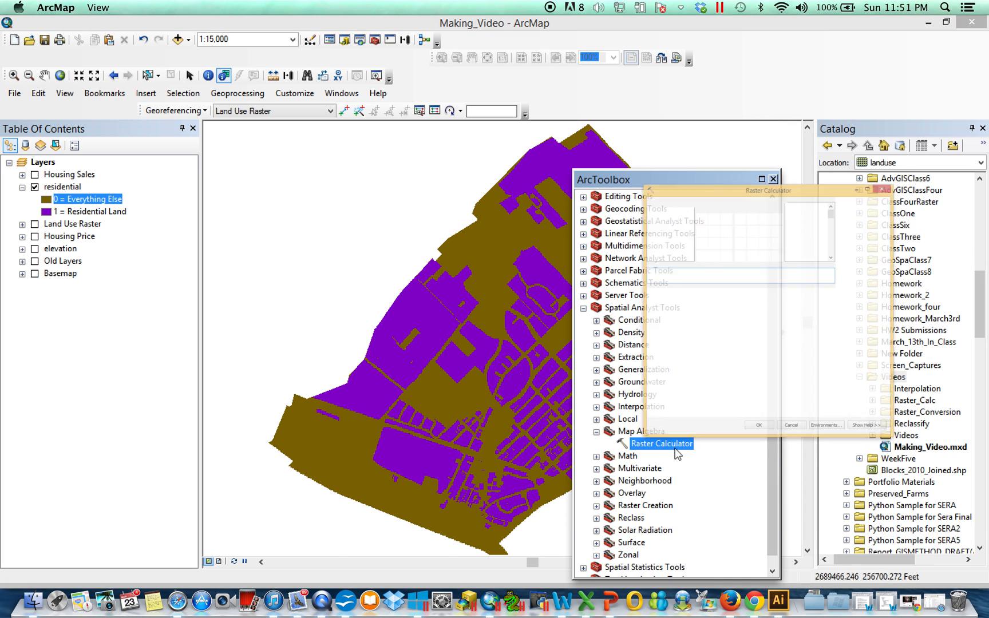
left_click(35, 187)
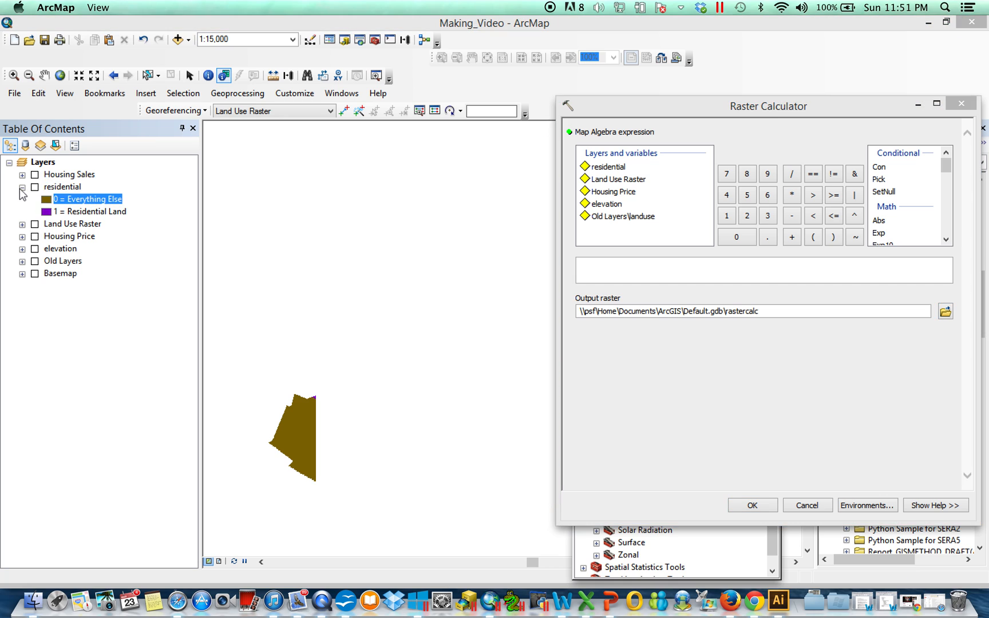
left_click(35, 224)
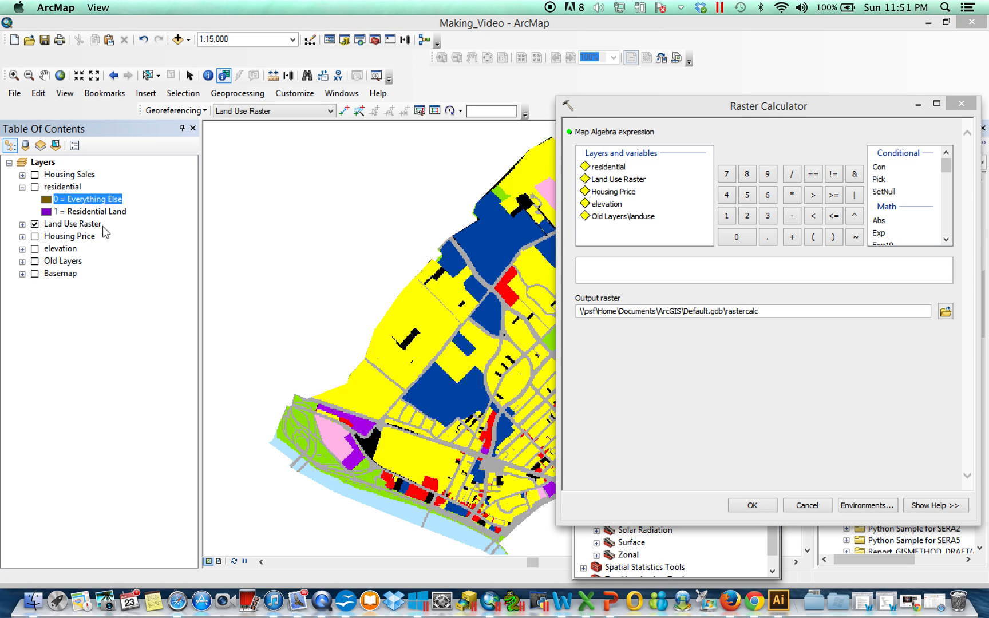
Start the map algebra expression with ("Land Use Raster" == 1) followed by the | operator and an opening parenthesis.
left_click(626, 266)
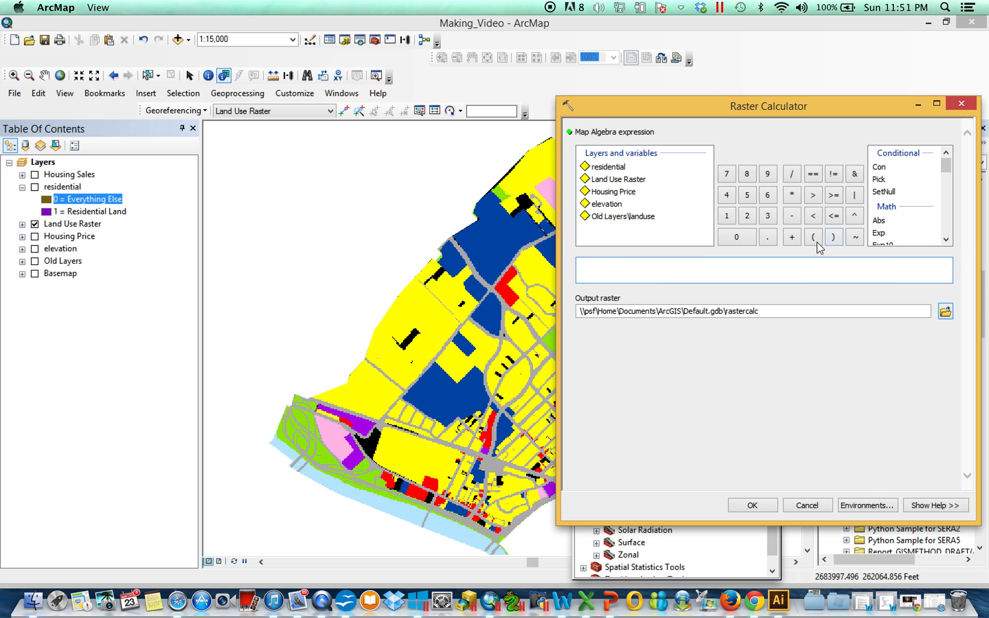
left_click_drag(632, 182, 629, 267)
left_click(813, 173)
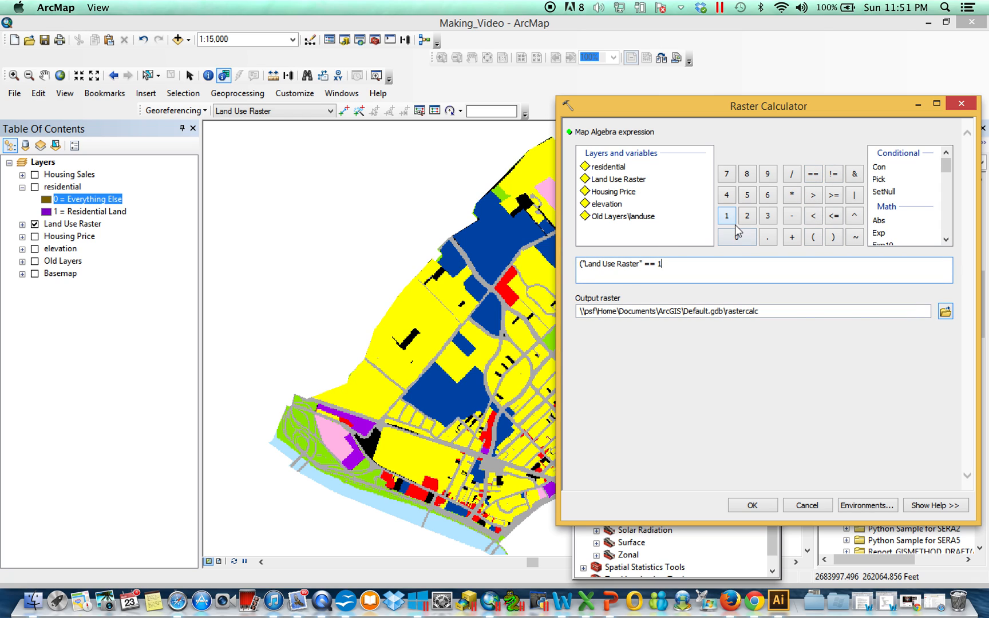
type(")")
left_click(854, 196)
left_click(820, 240)
Look up the Vacant or Other value in the Land Use Raster attribute table and add "Land Use Raster" == 2 as the second condition.
right_click(77, 224)
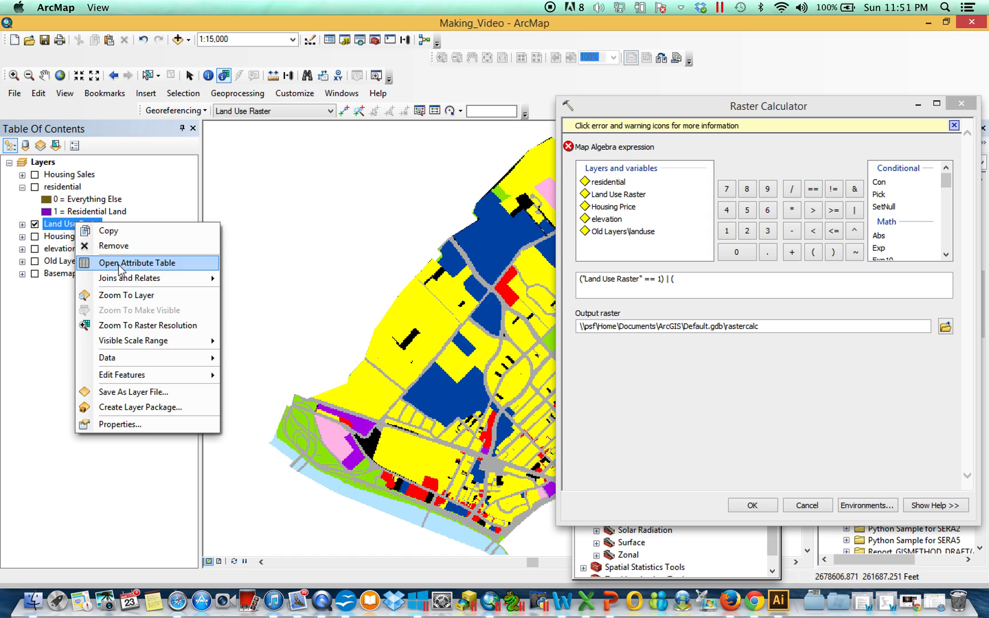
left_click(117, 264)
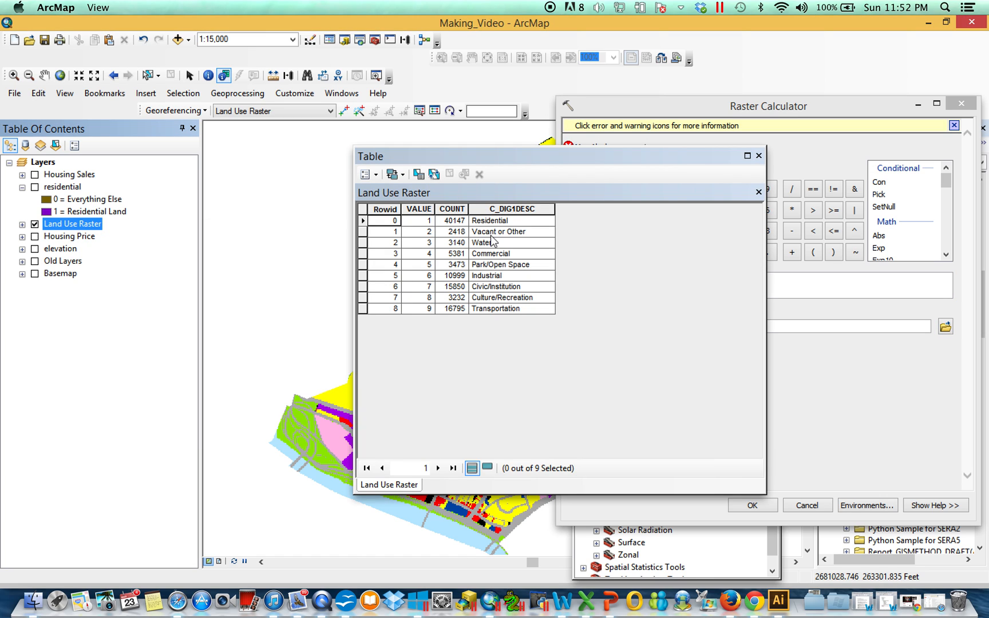
left_click(758, 156)
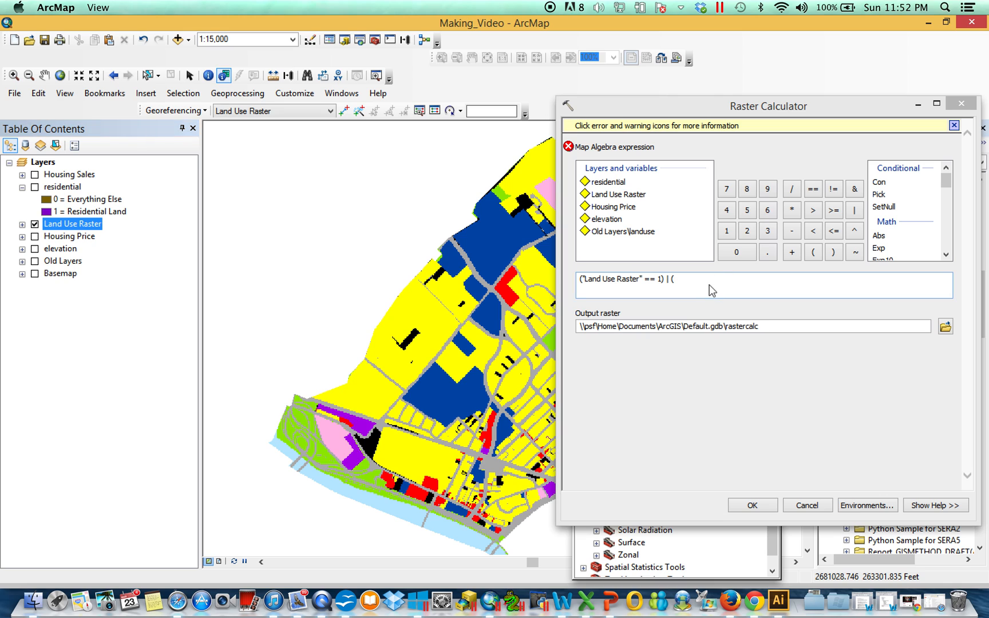
left_click(709, 284)
double_click(624, 194)
left_click(813, 188)
left_click(747, 232)
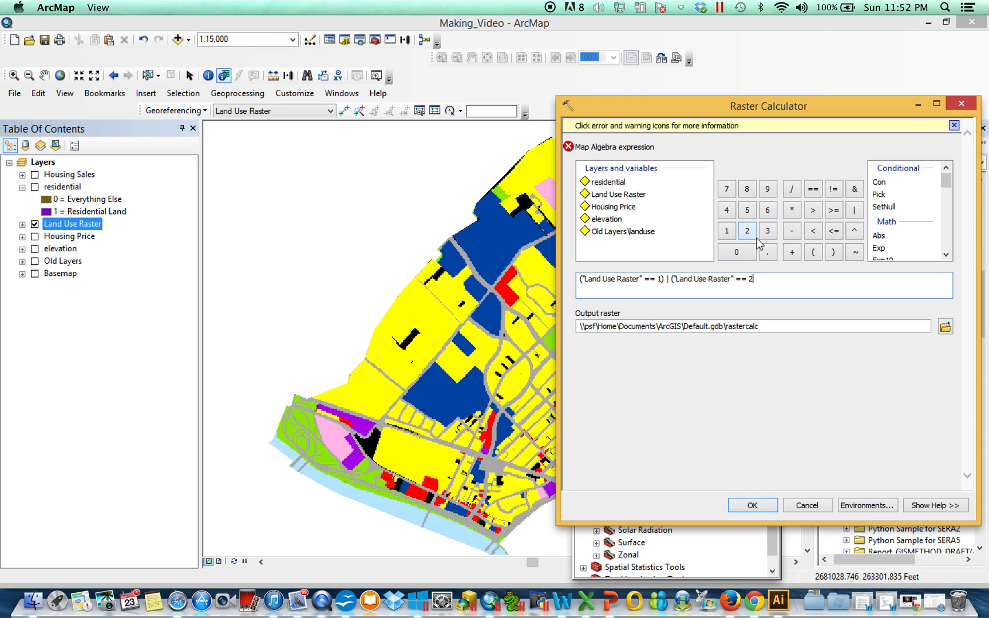
Save the output raster as resvac in the Raster_Calc folder, run the calculation and dismiss the completion dialog.
left_click(944, 327)
type("resvac")
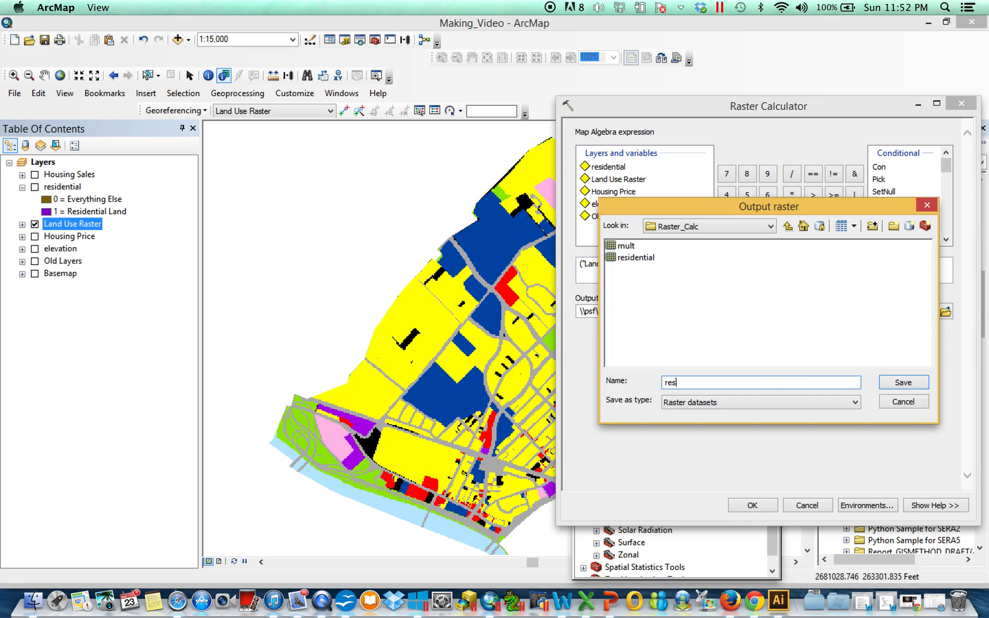
key("Return")
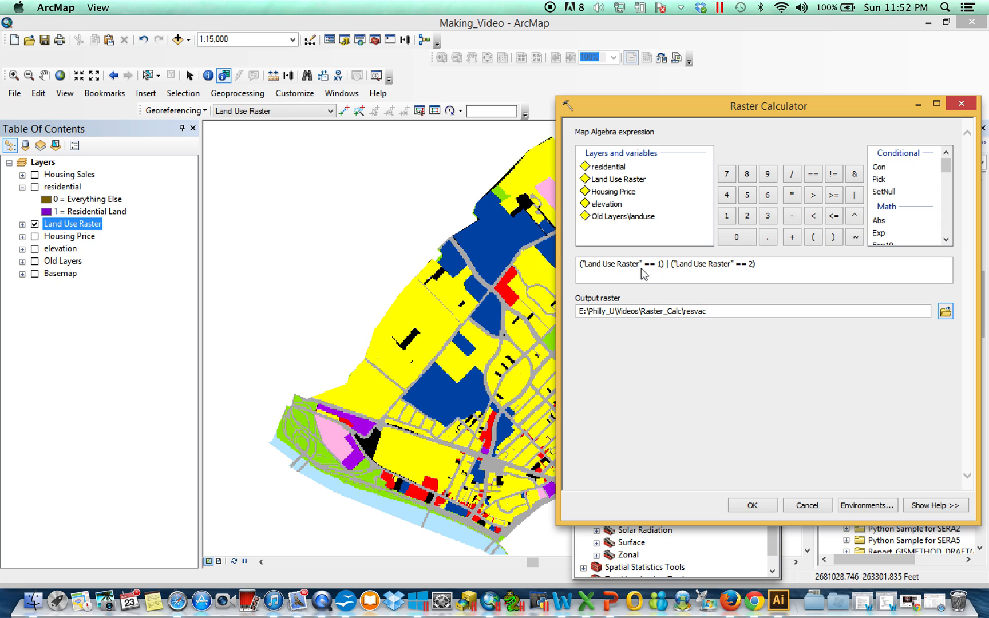
left_click(22, 224)
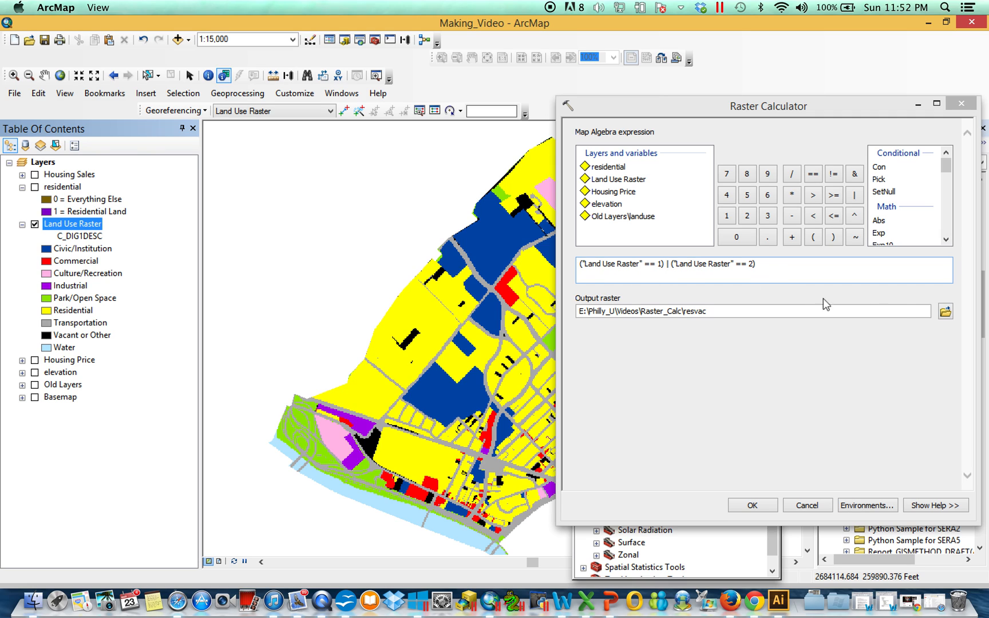
left_click(947, 316)
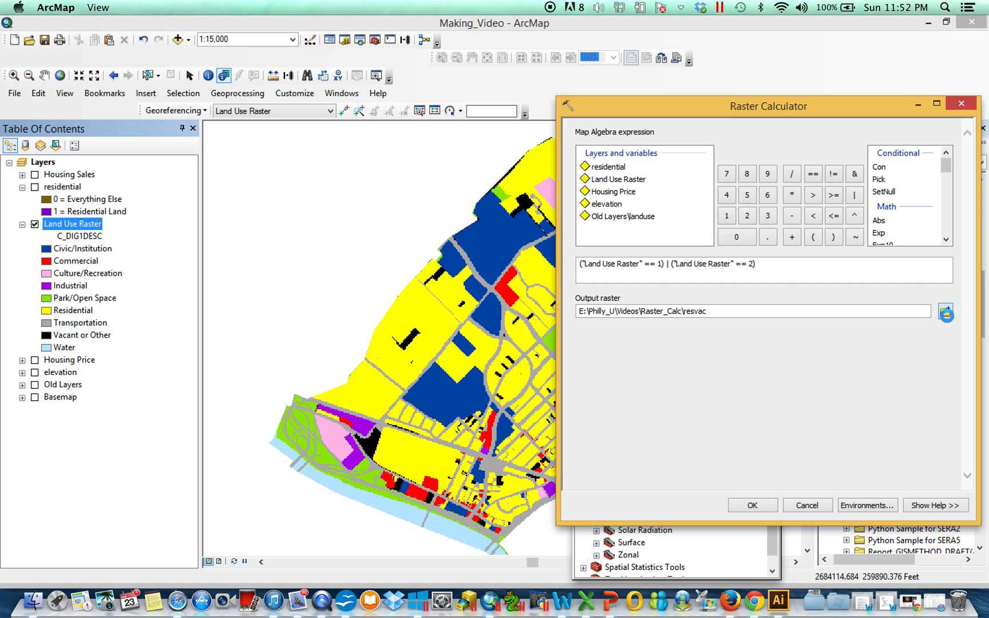
type("resvac")
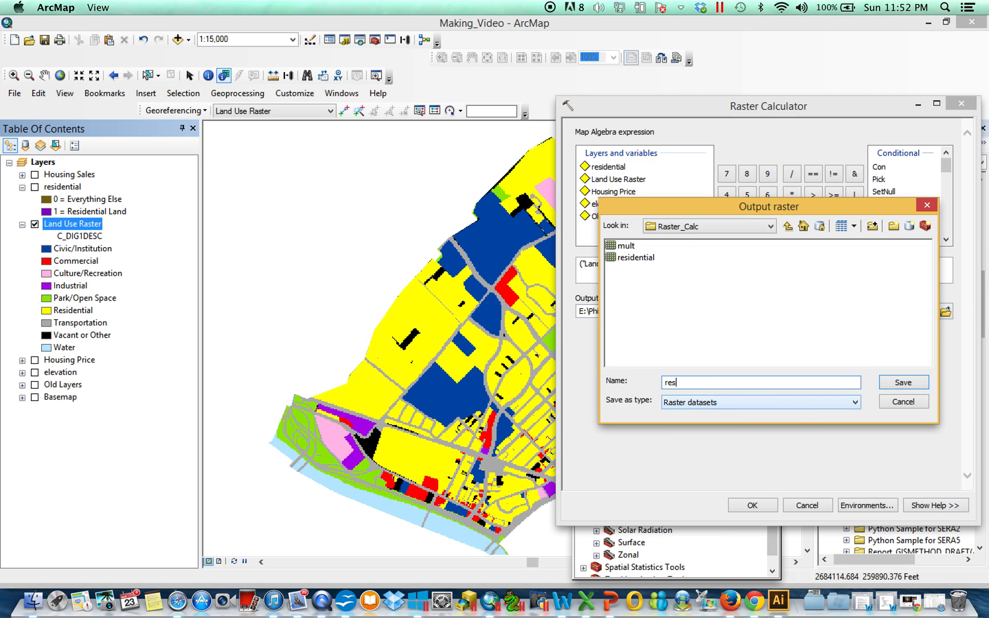
key("Return")
left_click(751, 506)
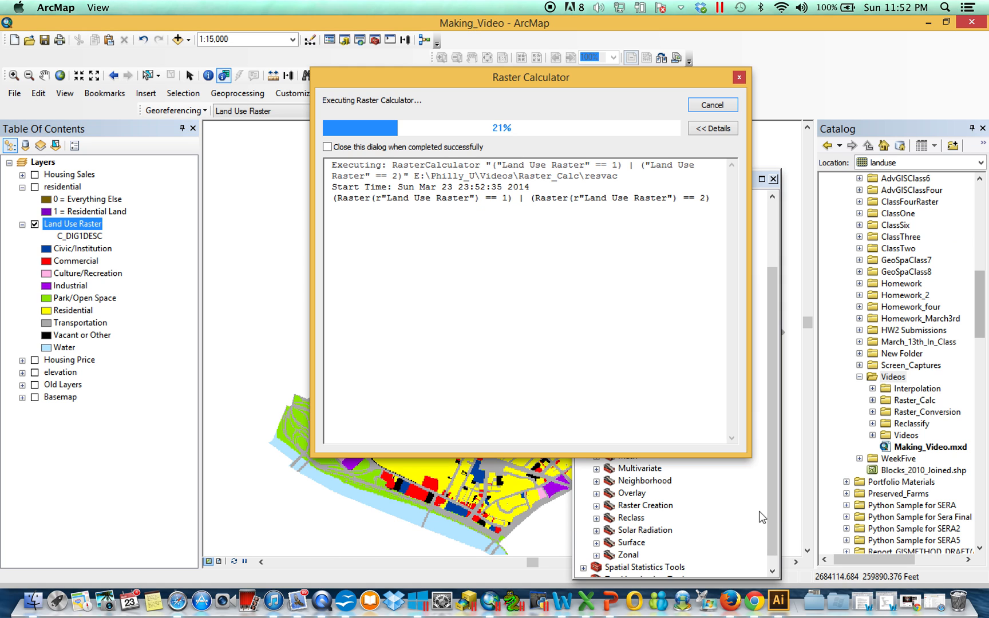
left_click(711, 104)
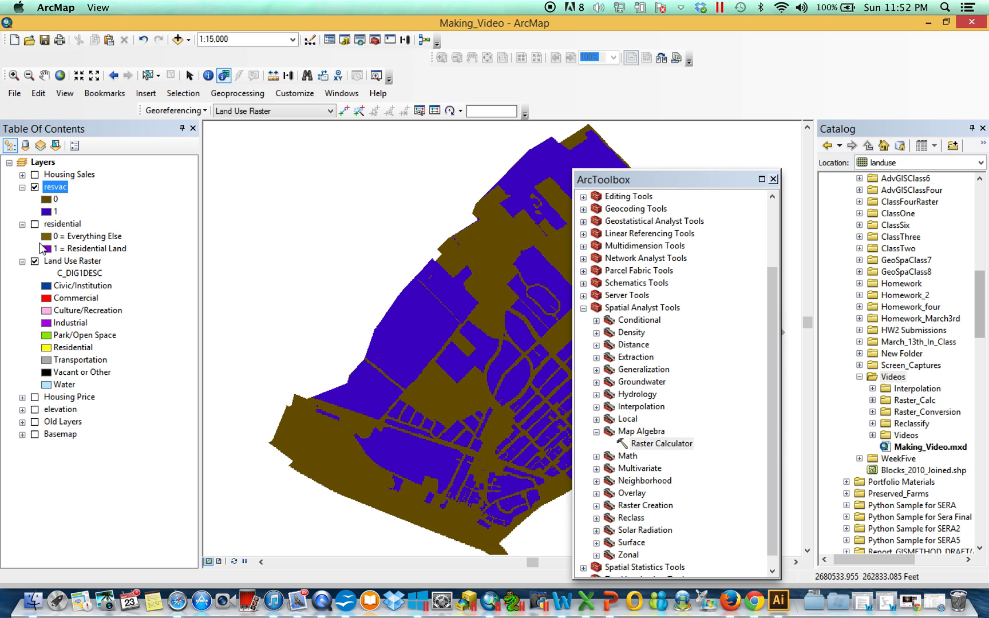
Hide and collapse Land Use Raster, show residential, and switch resvac on and off to compare the two results.
left_click(23, 261)
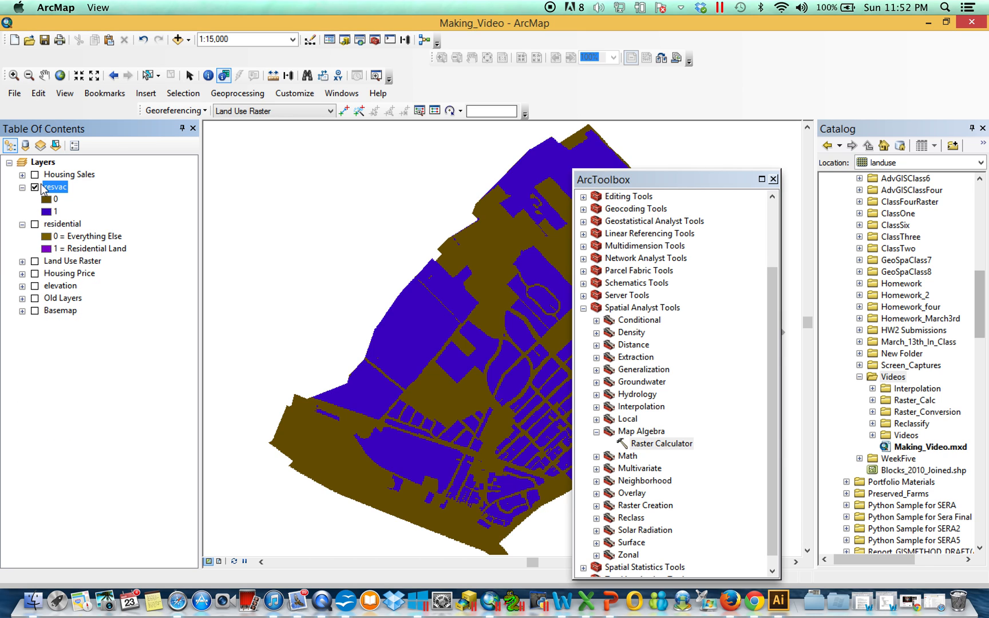
left_click(37, 186)
left_click(37, 186)
left_click(36, 187)
left_click(35, 223)
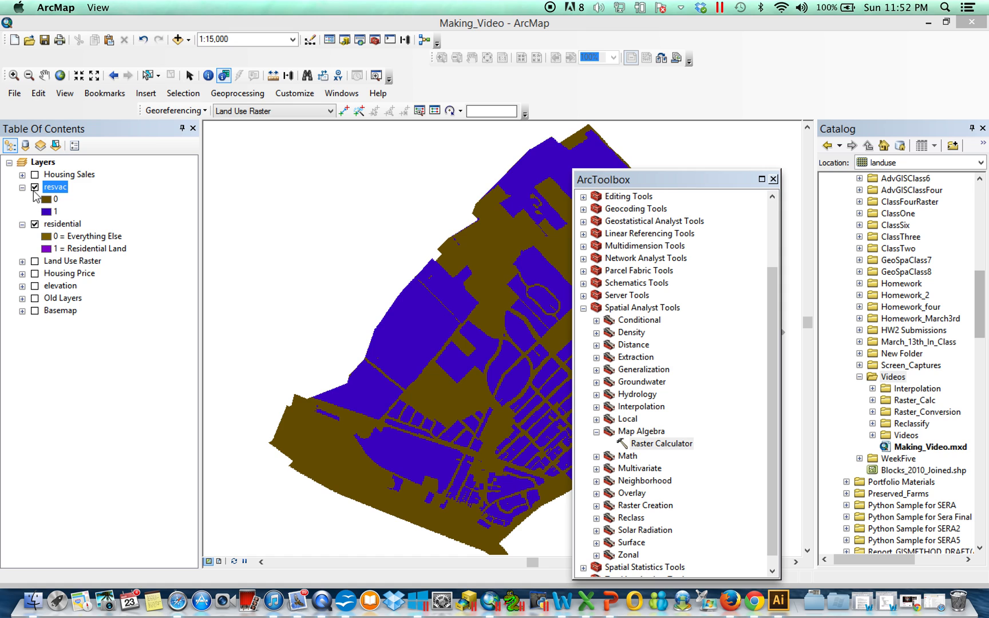
left_click(35, 187)
left_click(35, 189)
left_click(34, 189)
left_click(35, 189)
left_click(34, 188)
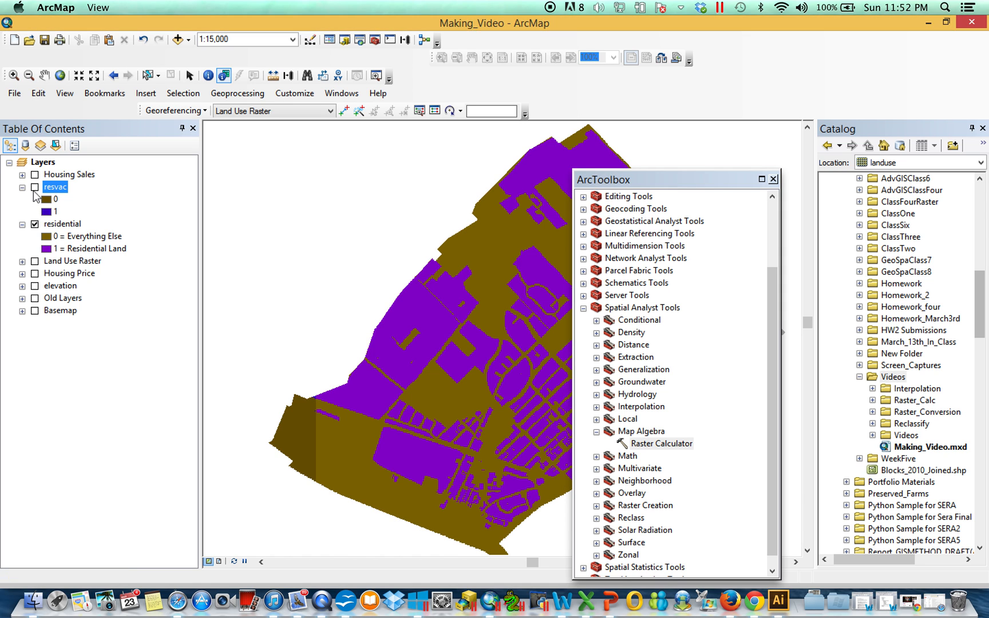
left_click(35, 188)
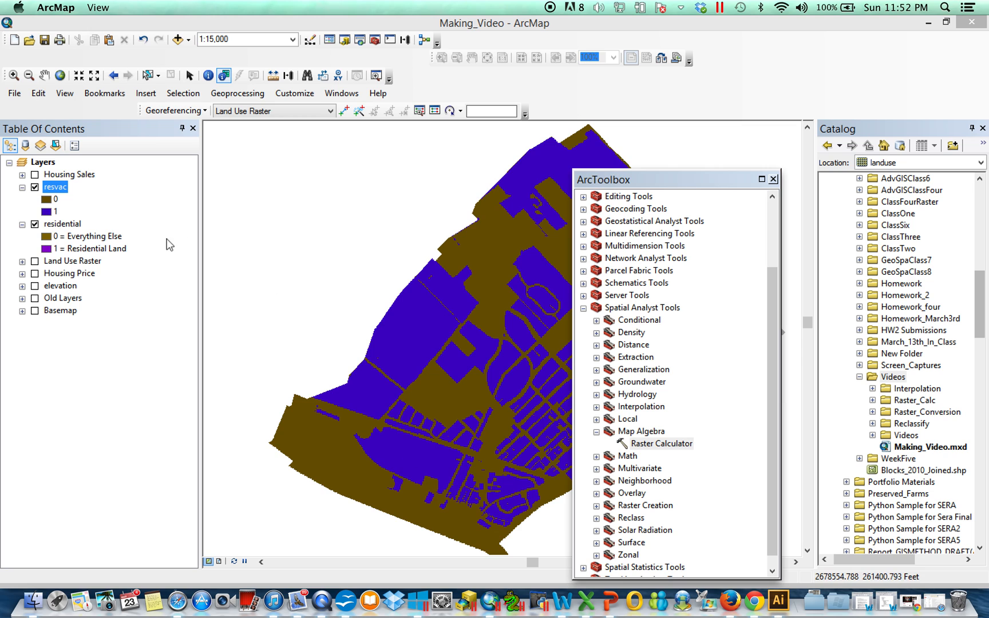
left_click(35, 187)
left_click(35, 188)
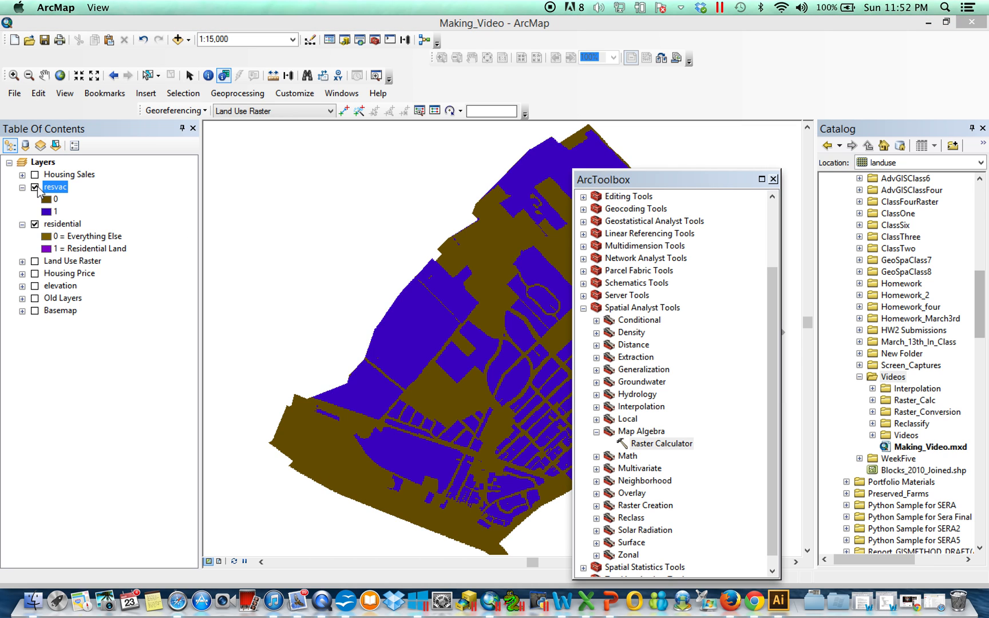
Hide the resvac and residential layers and collapse their legends.
left_click(35, 187)
left_click(34, 224)
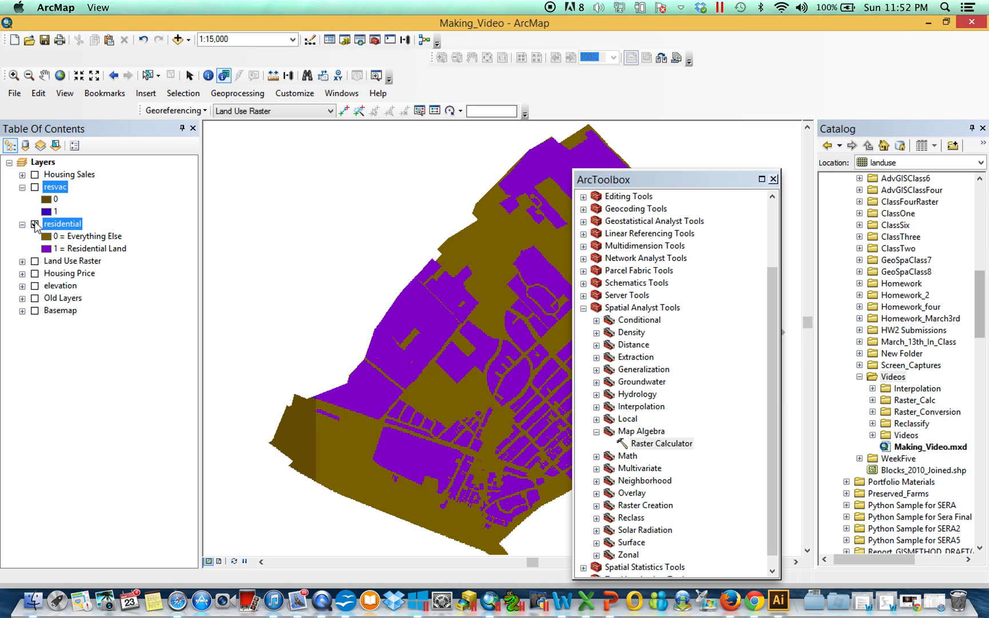
left_click(22, 187)
left_click(22, 200)
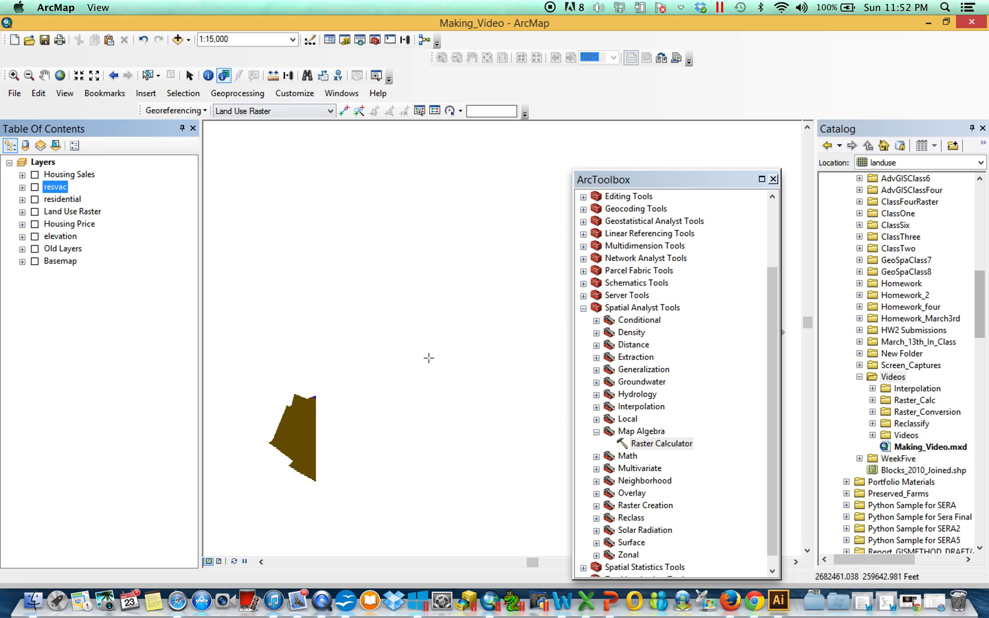
Open a new Raster Calculator and enter the expression "elevation" <= 200.
double_click(673, 446)
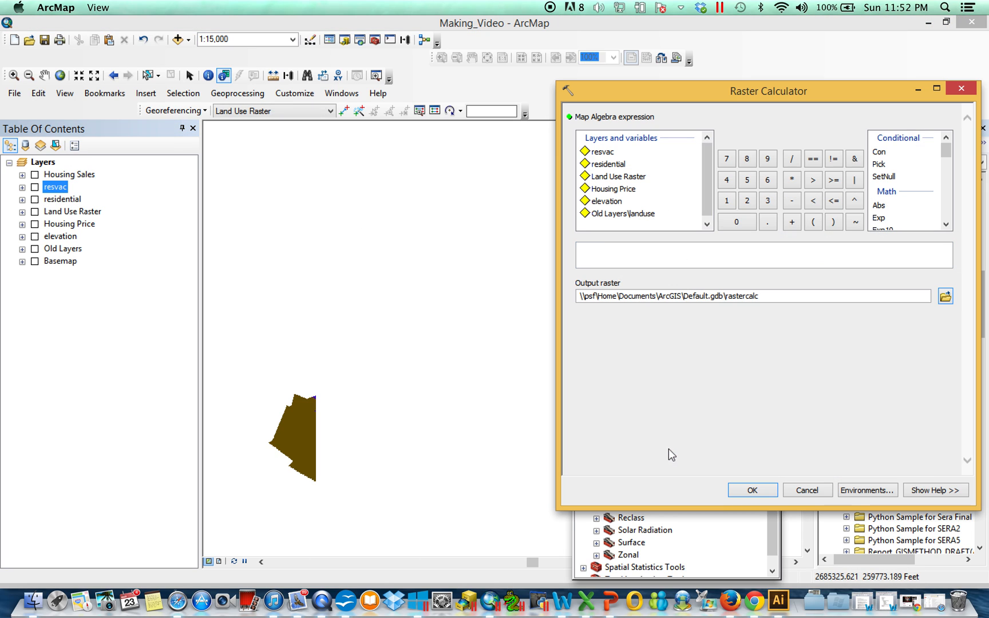
left_click(672, 262)
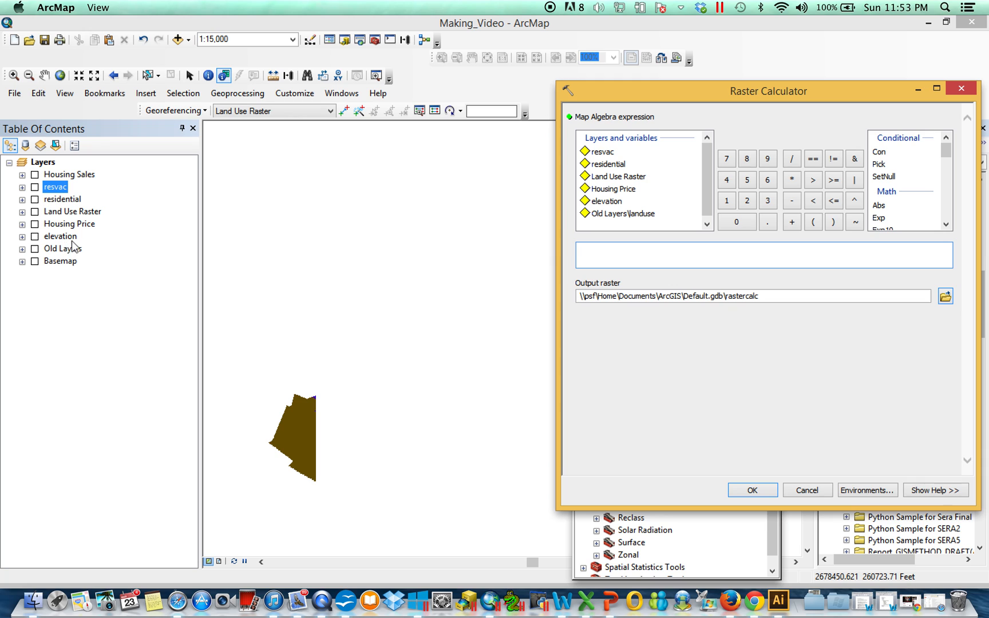
left_click_drag(55, 237, 624, 262)
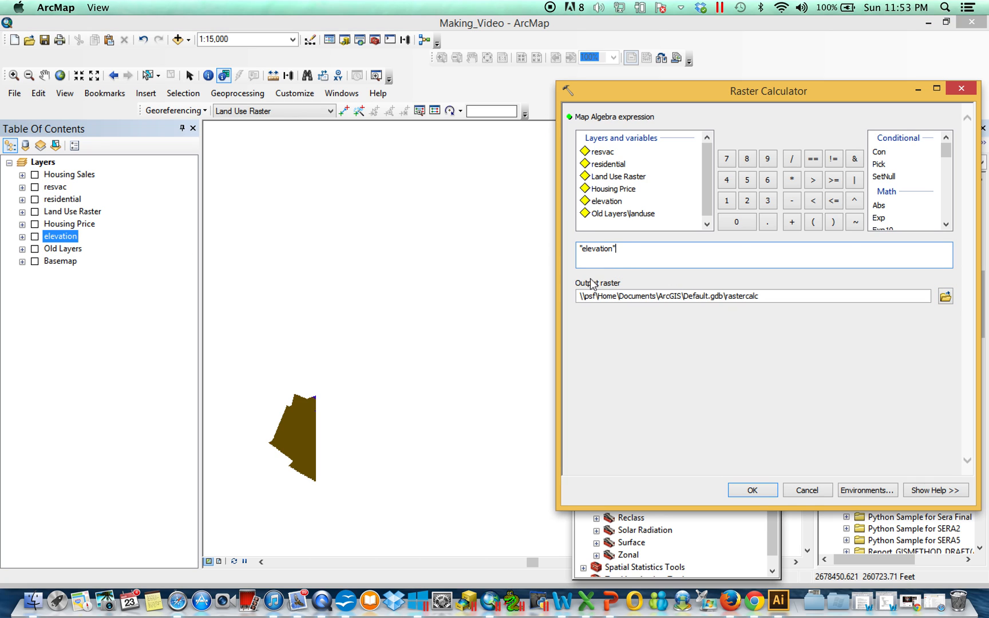
left_click(835, 208)
type("200")
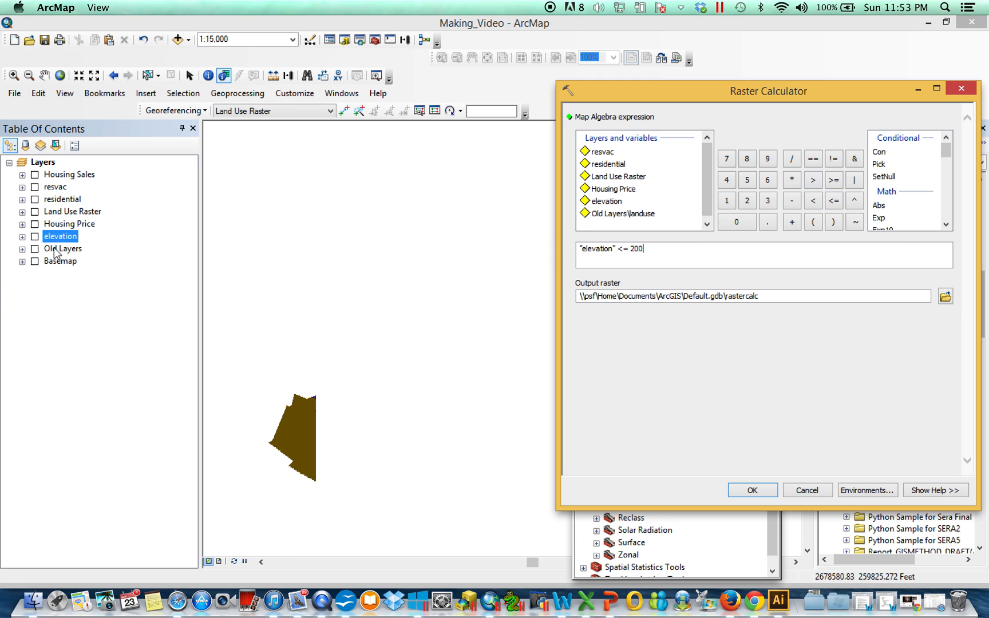
Examine the value ranges in the elevation layer's legend and collapse it again.
left_click(23, 243)
left_click(22, 237)
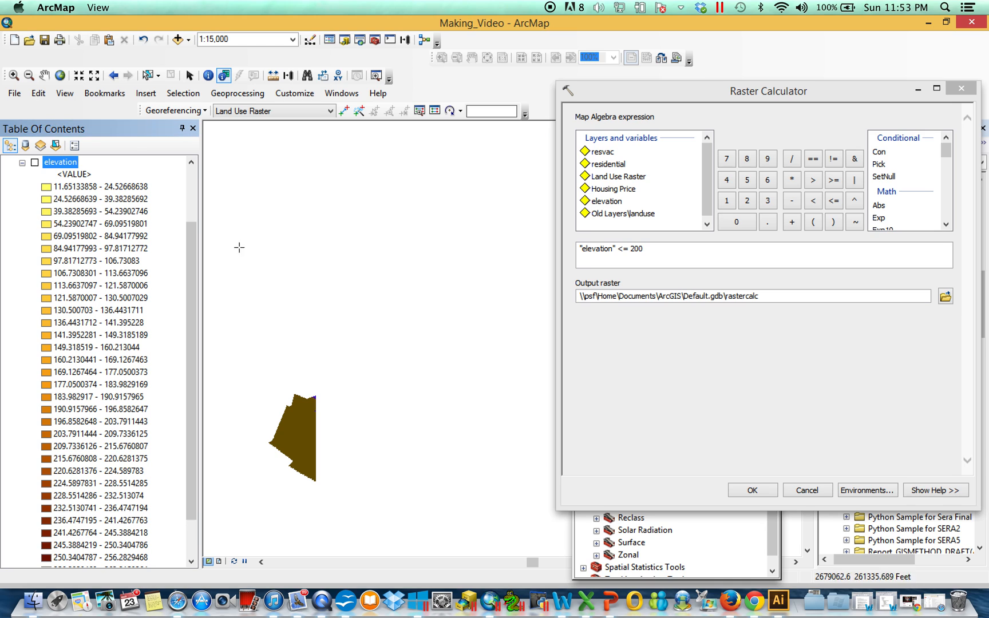
left_click_drag(192, 249, 190, 293)
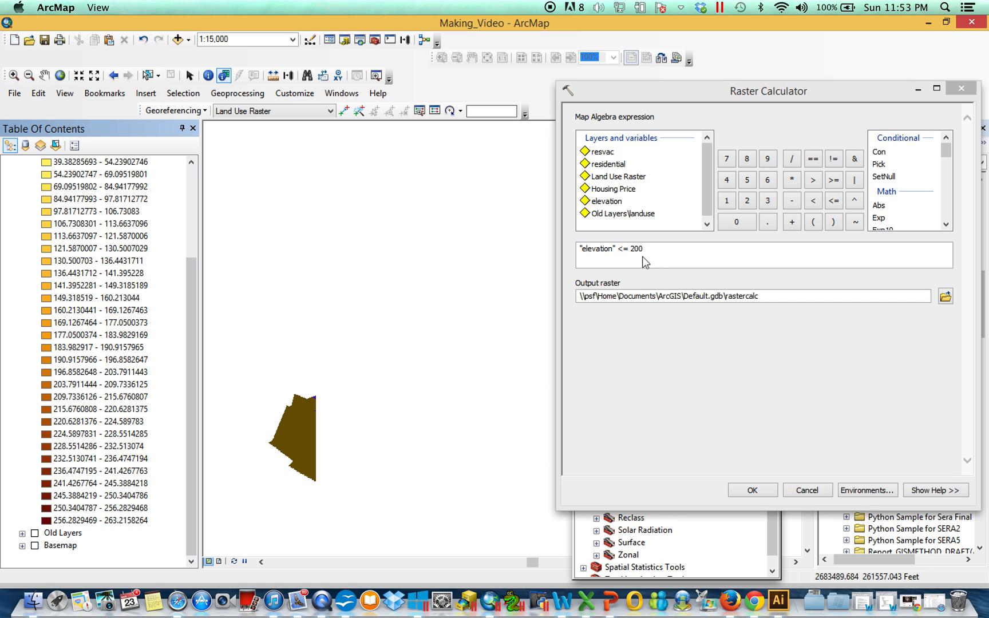
left_click_drag(184, 292, 189, 163)
left_click(21, 213)
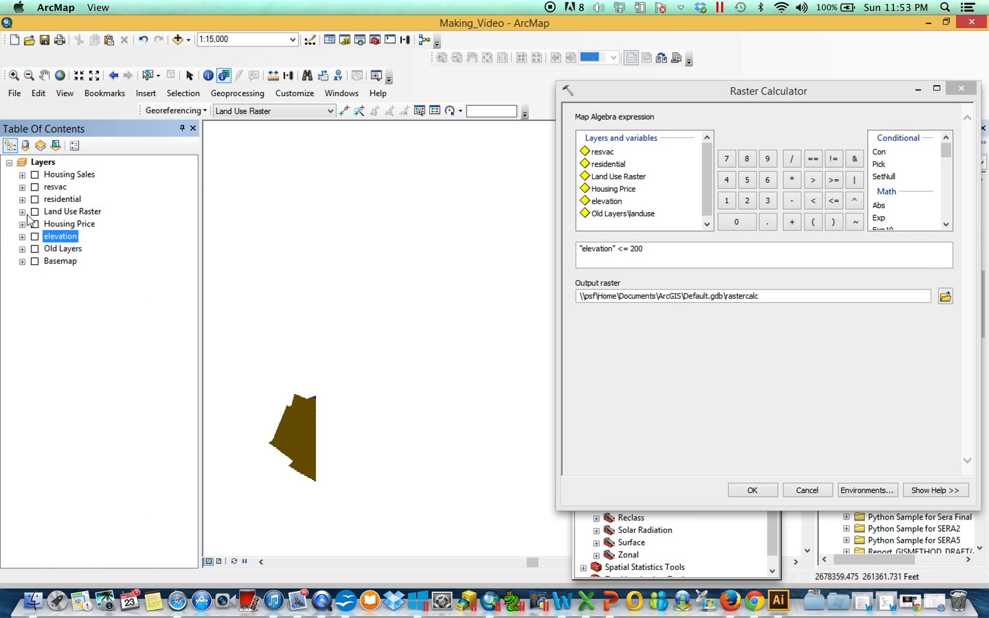
Expand the Land Use Raster legend and open its attribute table to check the land use class values.
left_click(22, 212)
right_click(68, 213)
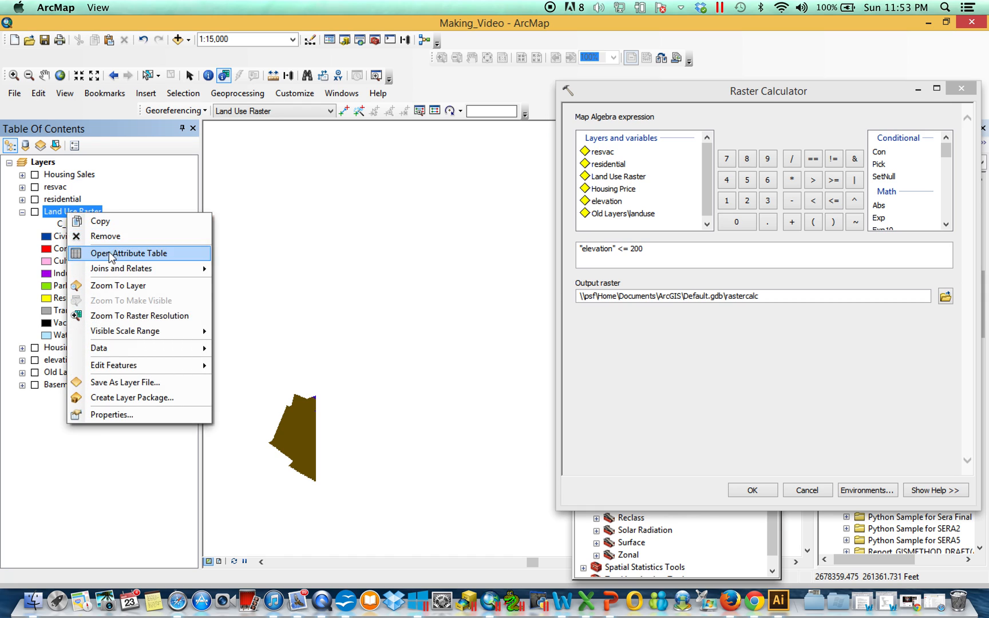
left_click(129, 253)
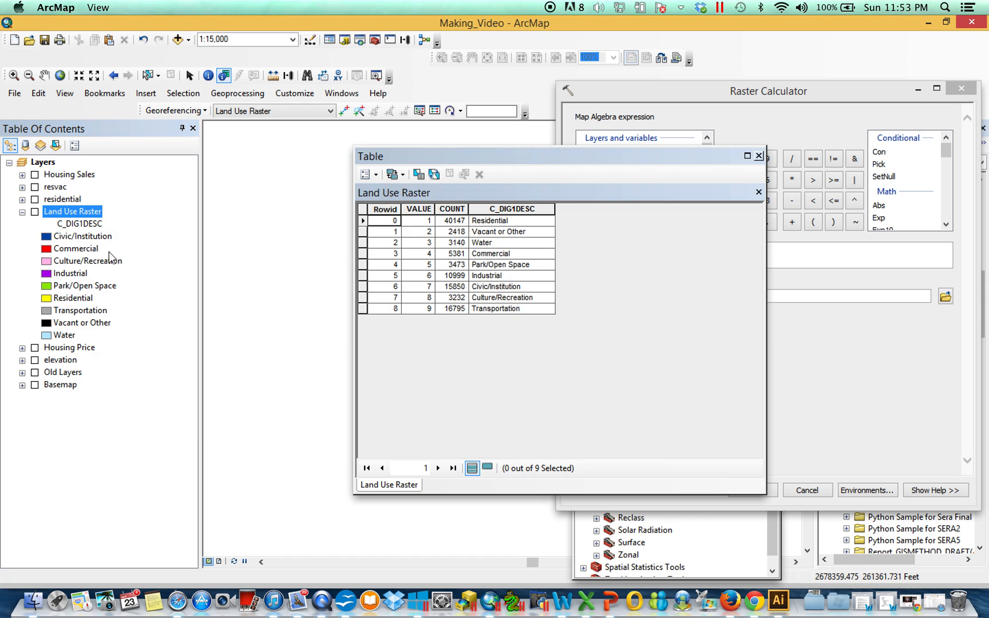
Close the land use attribute table and run the elevation expression with the output raster saved as elevunder200 in the Raster_Calc folder.
left_click(362, 254)
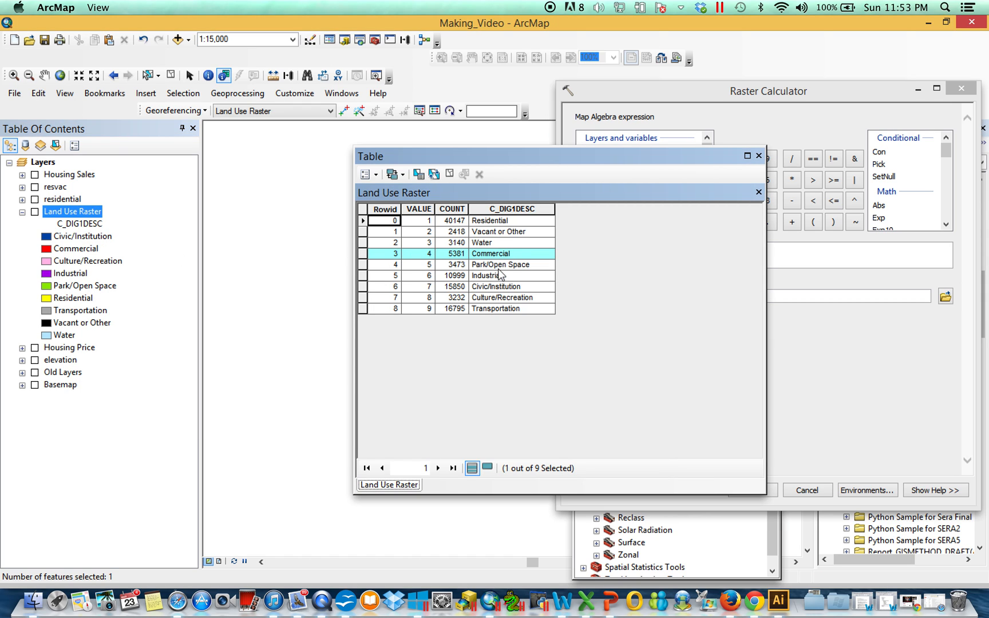
left_click(759, 156)
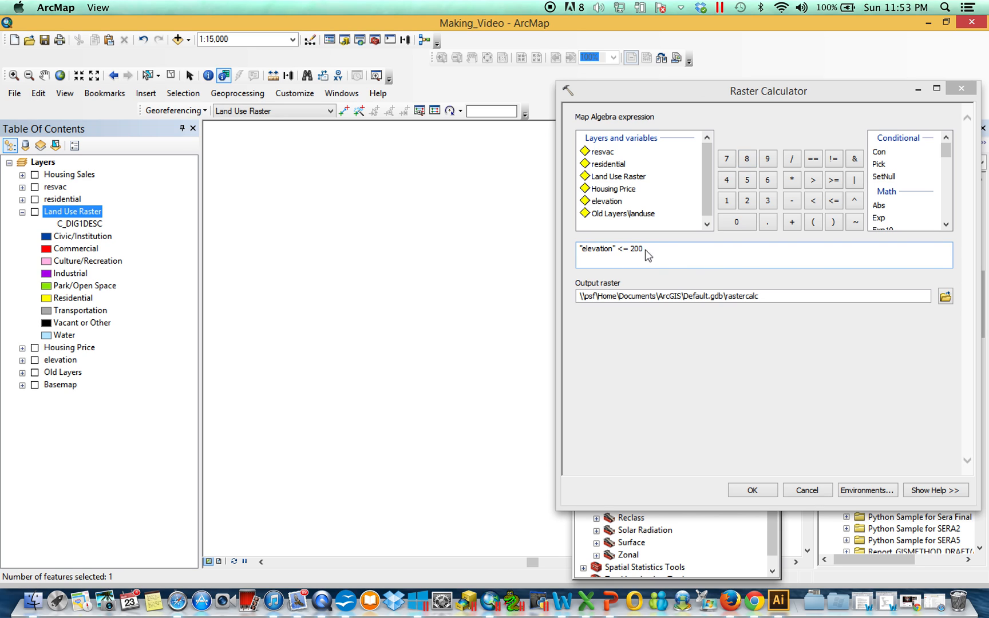
left_click(945, 296)
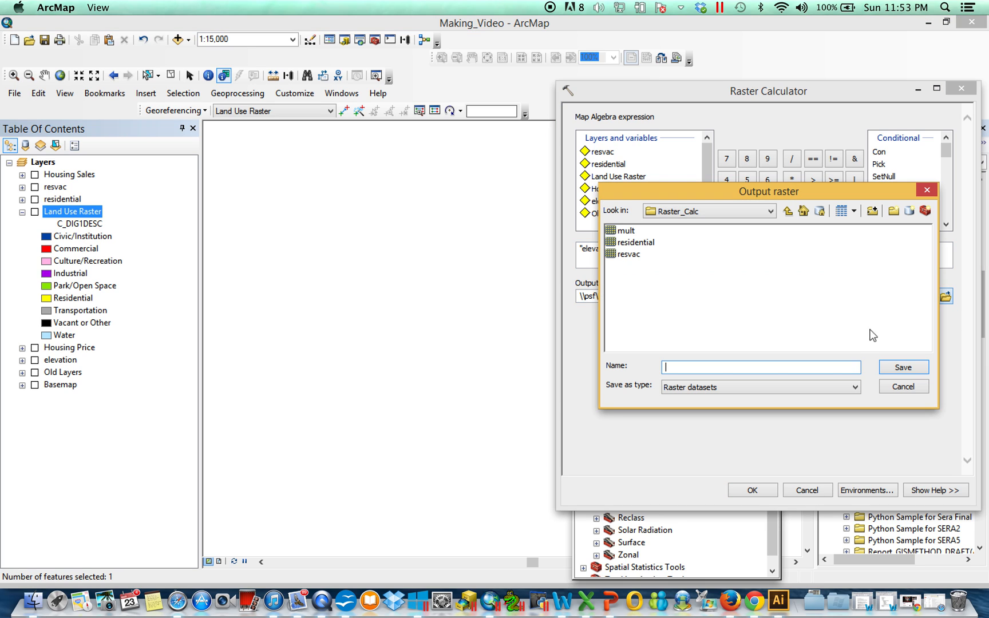
type("elevunder200")
key("Return")
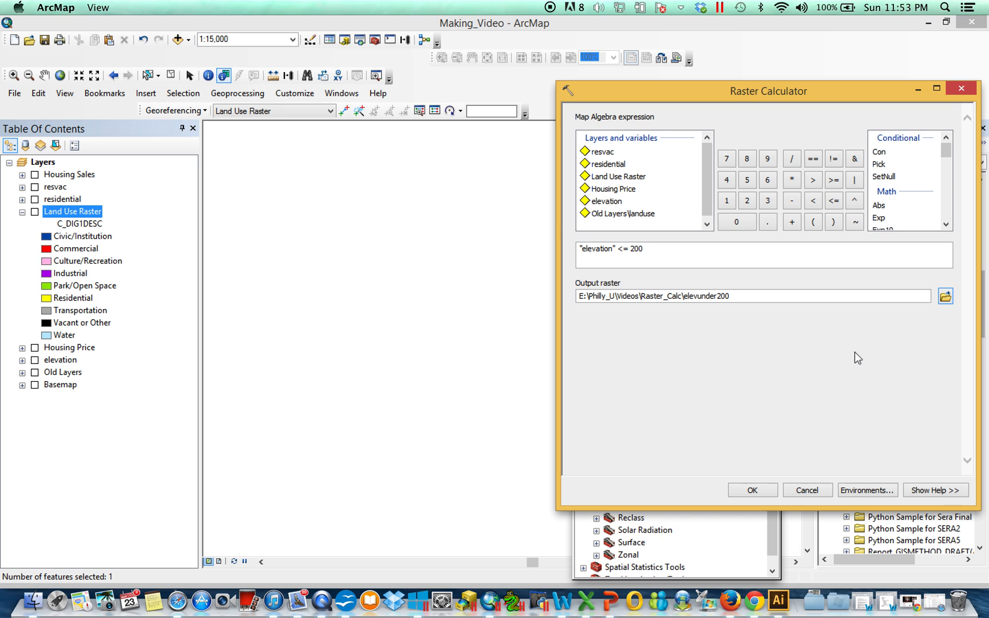
left_click(766, 494)
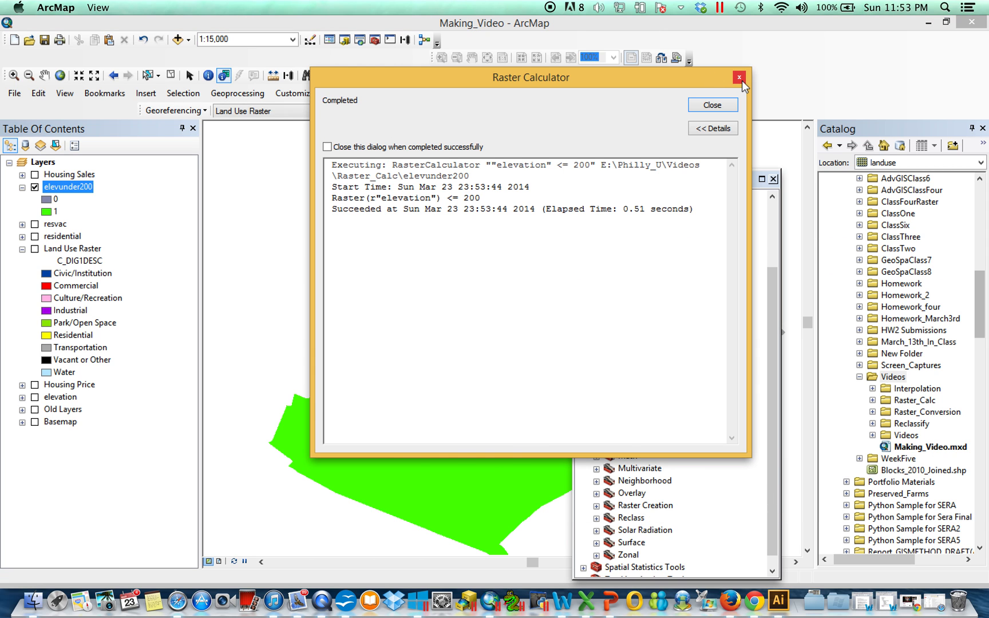
left_click(741, 80)
Move the resvac layer above elevunder200 and toggle its visibility to compare the two rasters.
left_click_drag(387, 303, 277, 250)
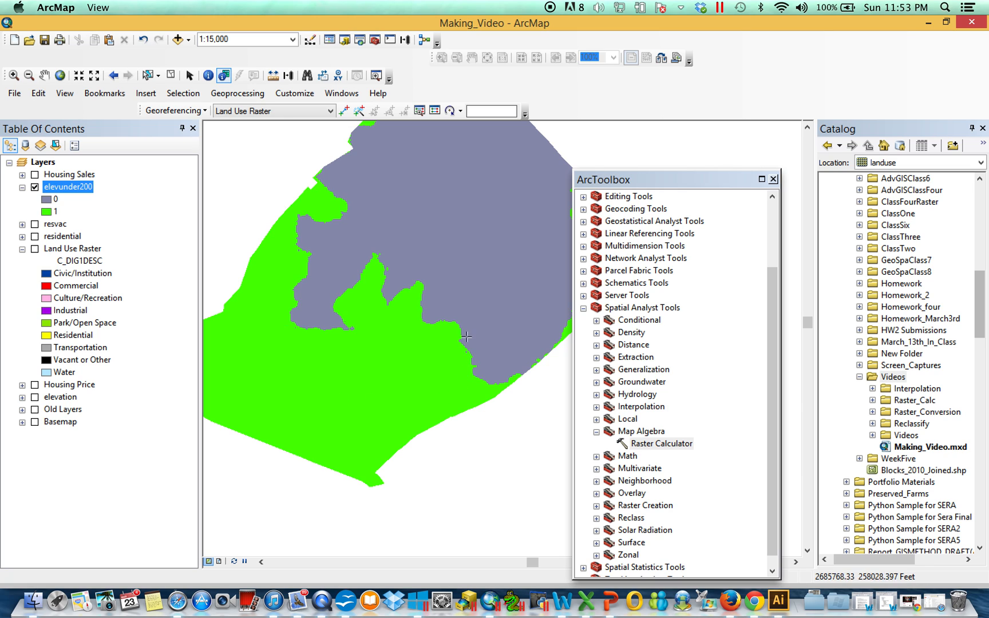
left_click_drag(427, 300, 456, 326)
left_click_drag(52, 227, 71, 181)
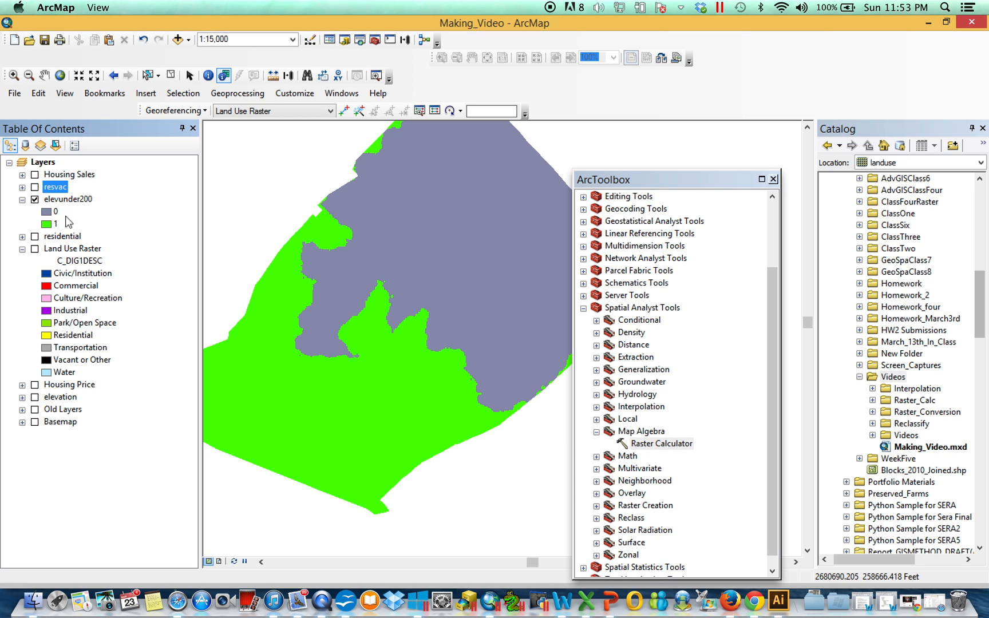
left_click(34, 187)
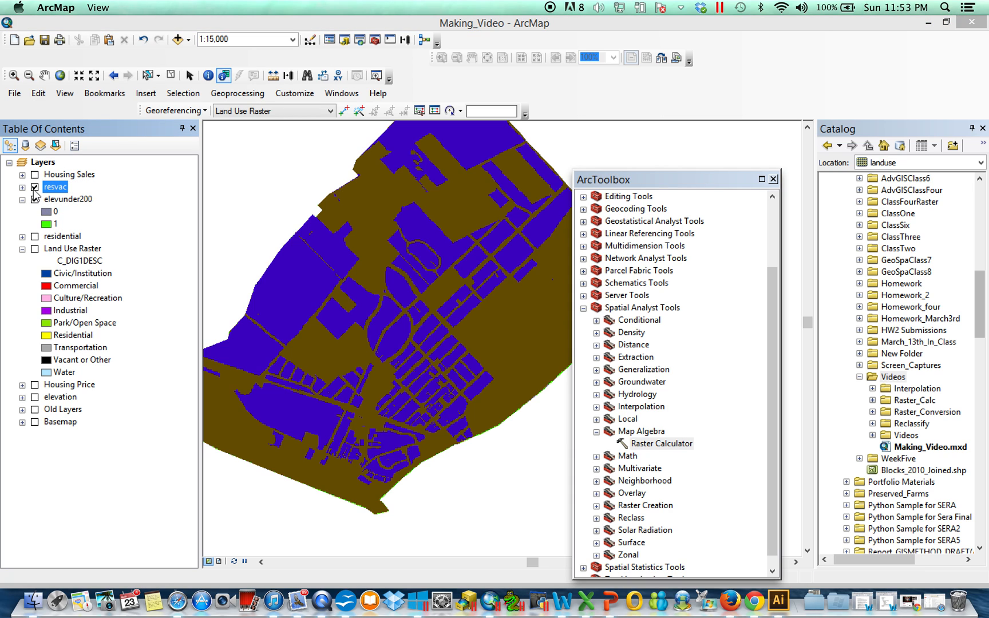
left_click(35, 187)
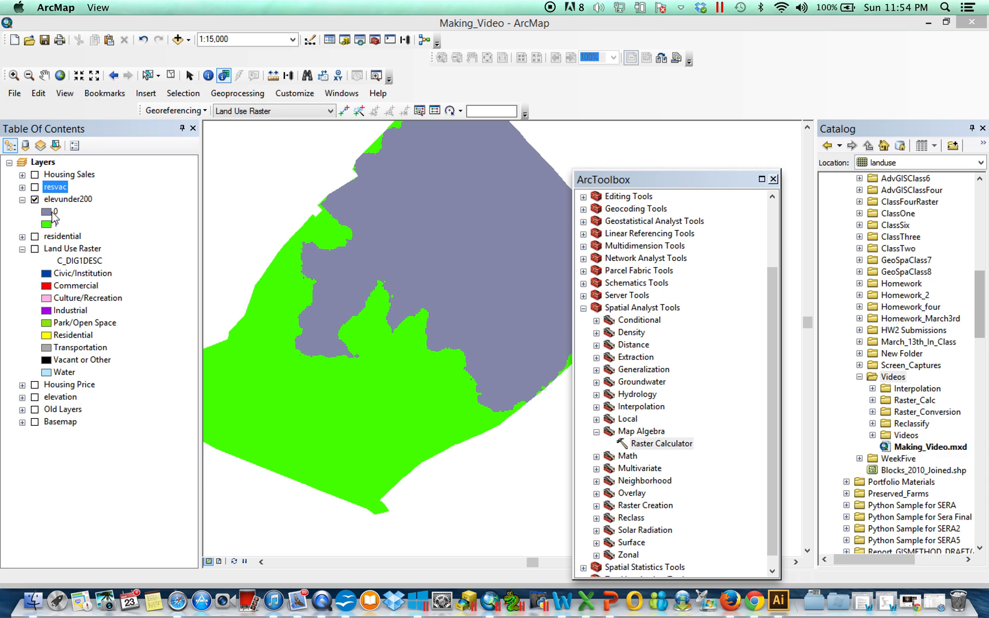
left_click(55, 212)
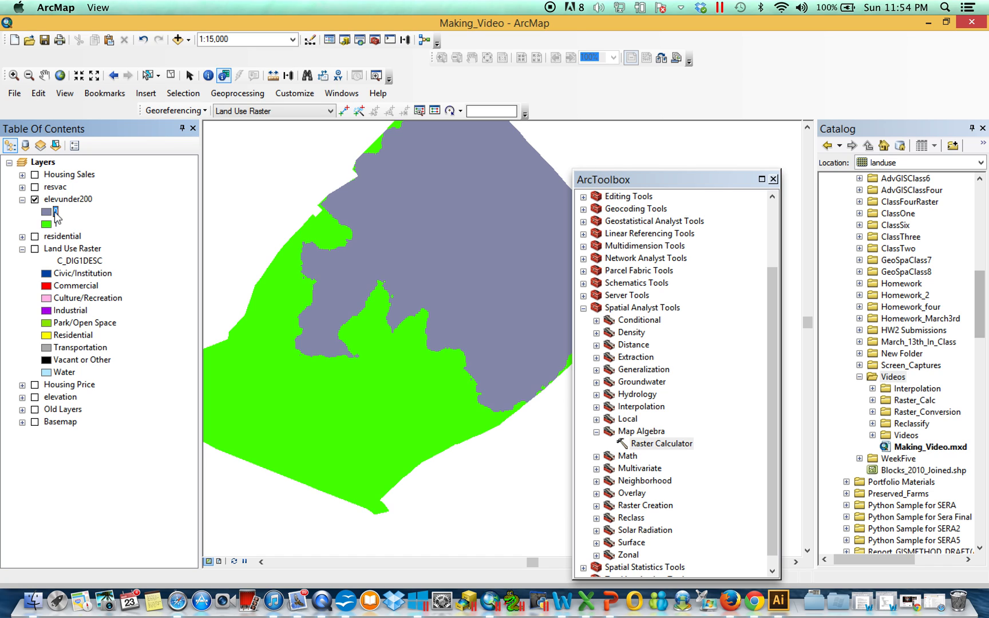
right_click(56, 212)
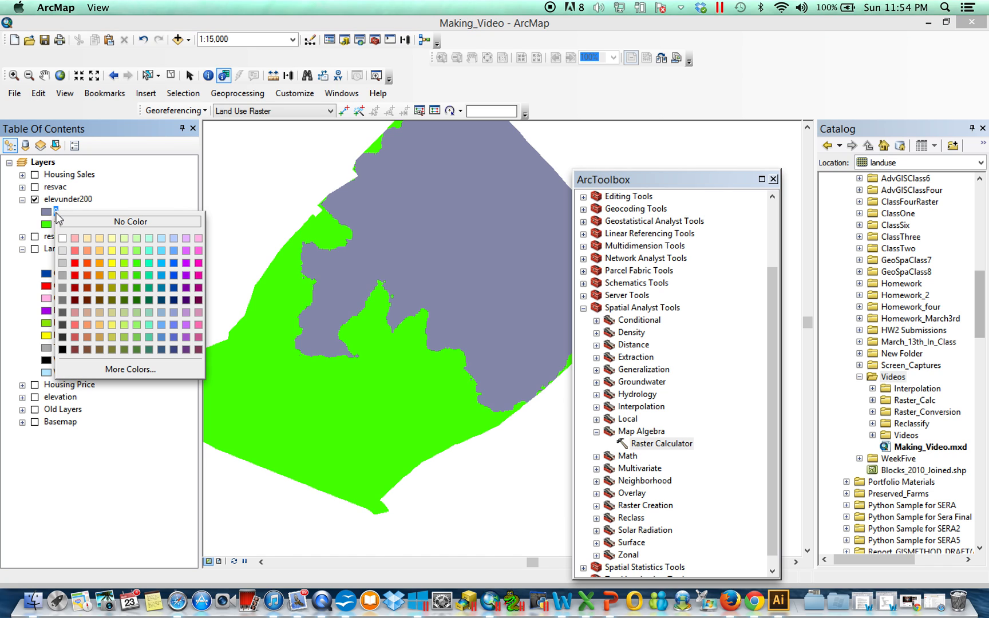
left_click(85, 209)
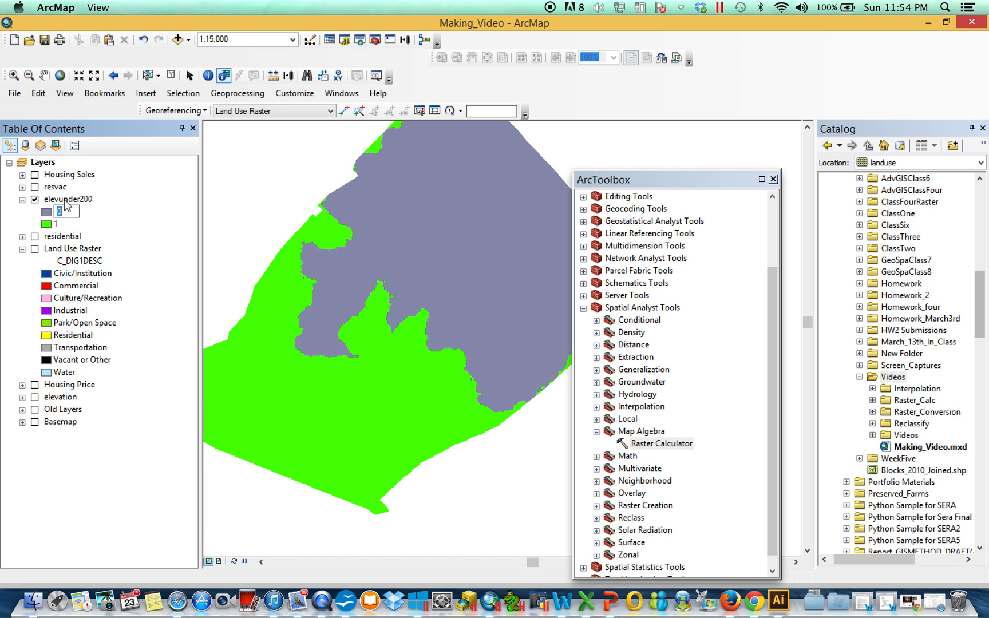
Label the elevunder200 layer's value 0 as "0 = Over 200 Feet" and value 1 as "1 = Under 200 Feet".
right_click(64, 199)
left_click(103, 402)
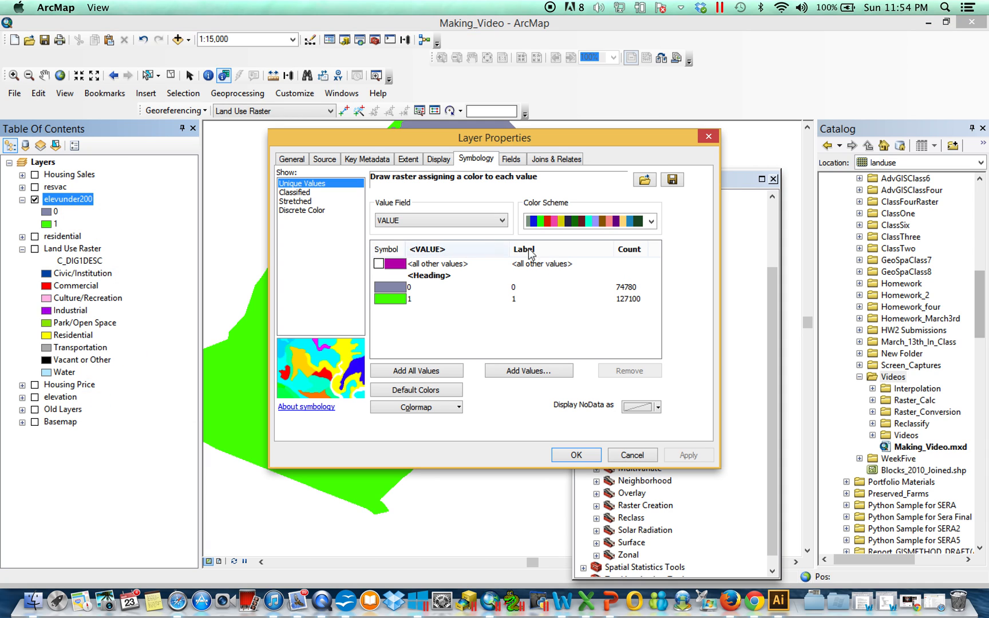
left_click(523, 286)
left_click(543, 287)
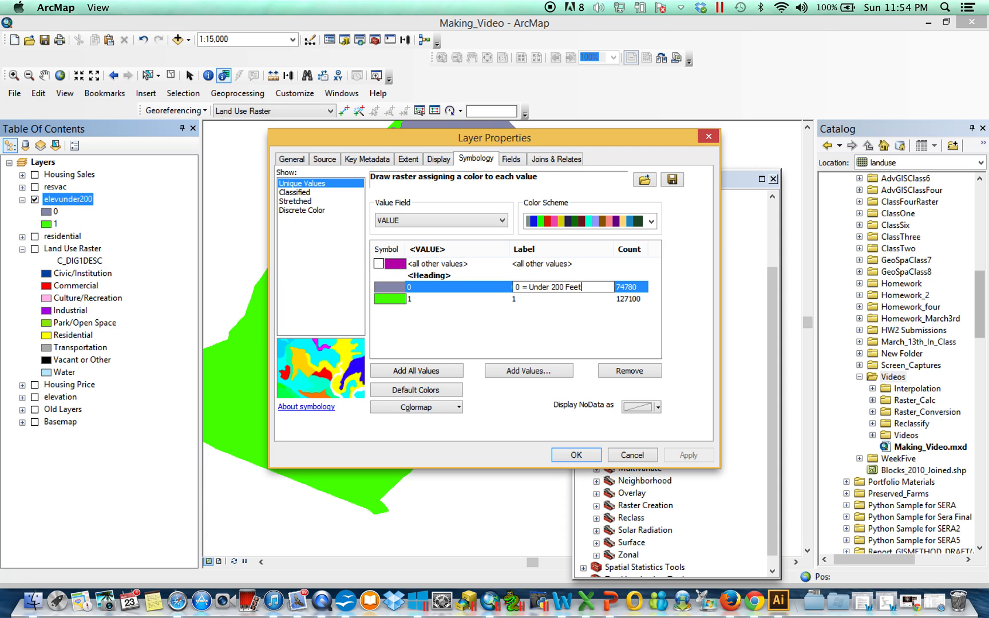
left_click(537, 298)
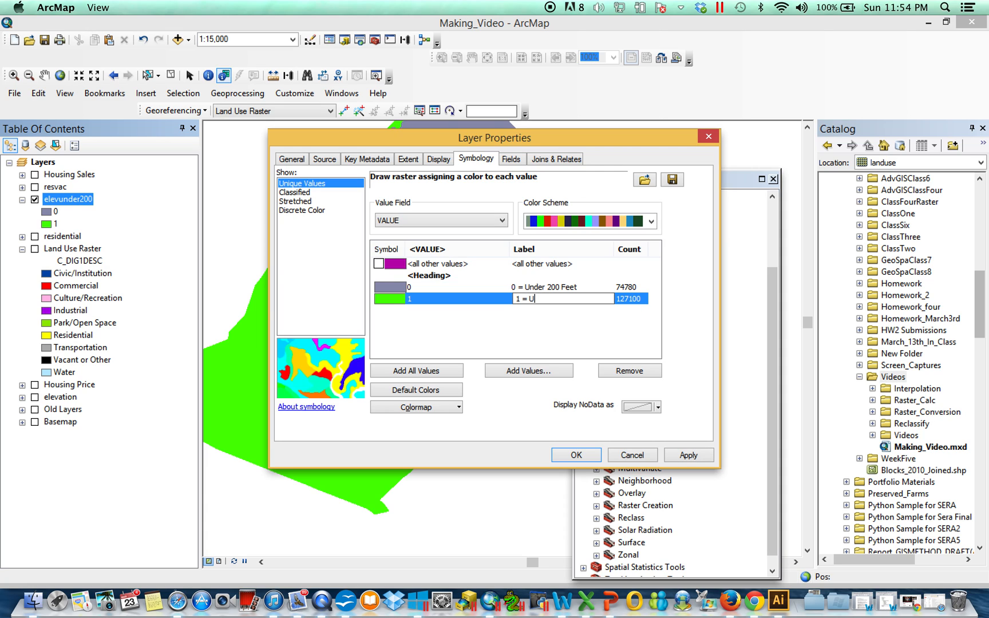
left_click(549, 286)
left_click_drag(581, 286, 530, 288)
type("Over 2")
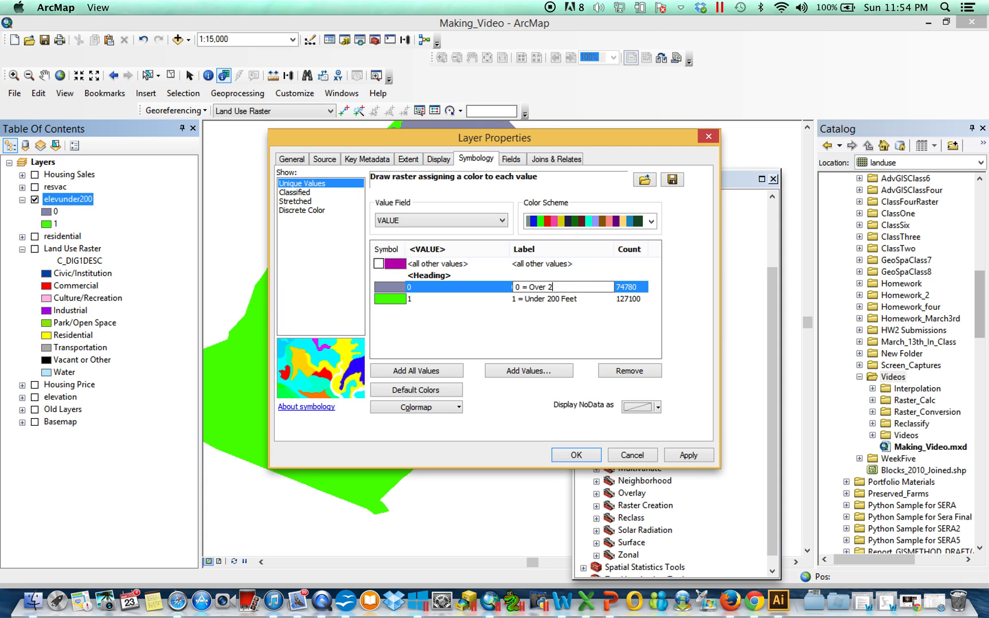
type("00 Feet")
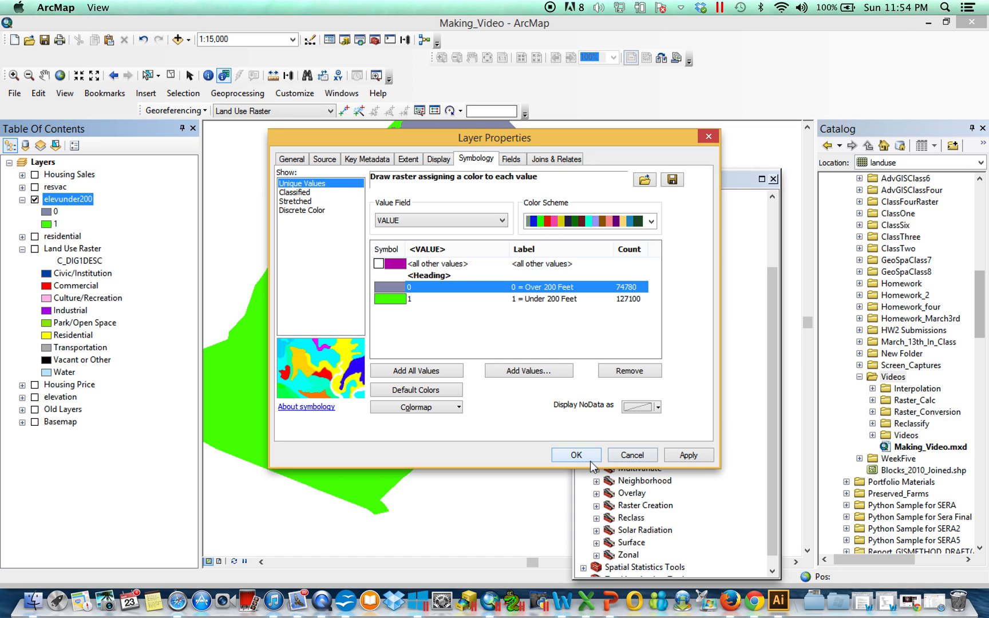
left_click(589, 456)
Expand the resvac legend and label its values "0 = Anything Else" and "1 = Res or Vacant Land".
left_click(22, 187)
left_click(56, 199)
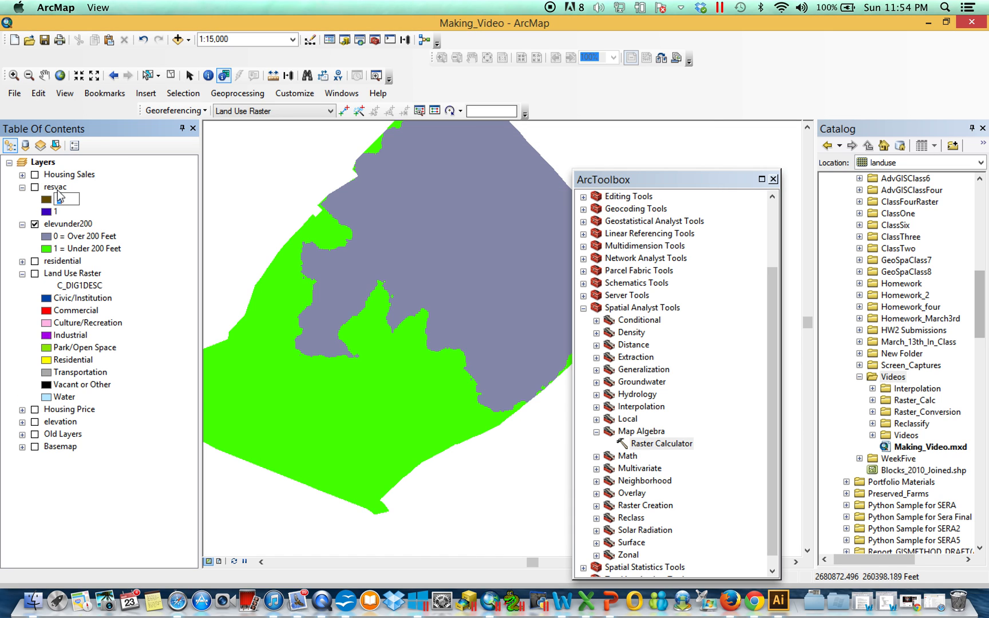
right_click(57, 188)
left_click(102, 391)
left_click(550, 286)
left_click(550, 286)
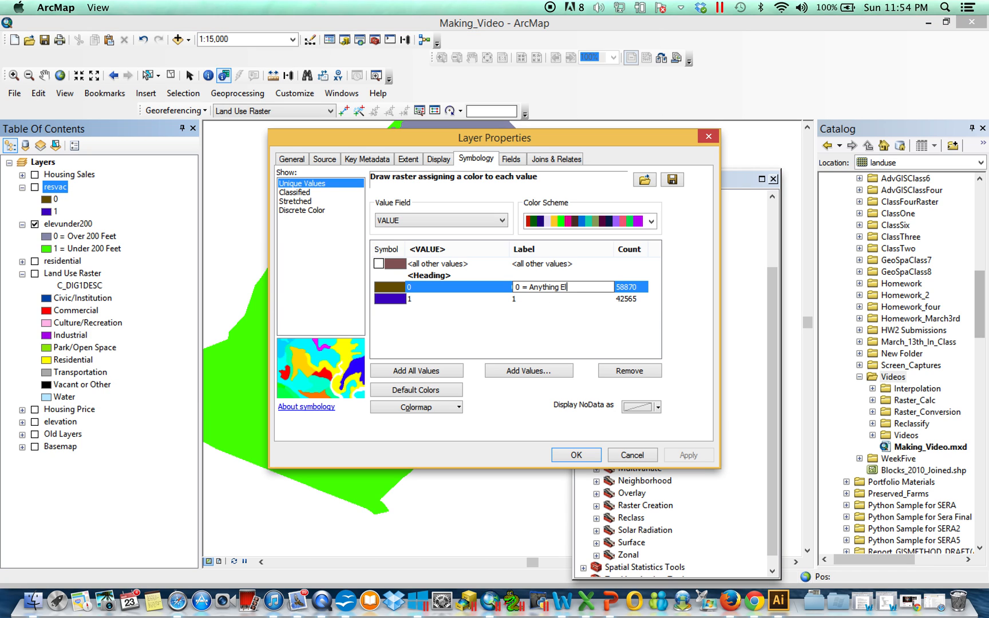
type("= Anything Else")
left_click(541, 298)
left_click(541, 298)
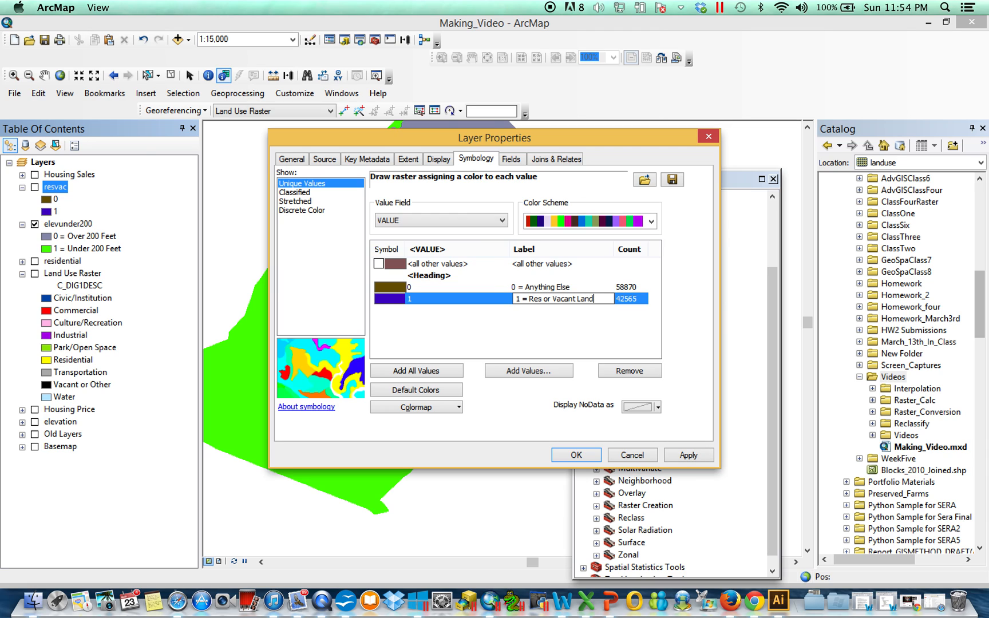
left_click(576, 455)
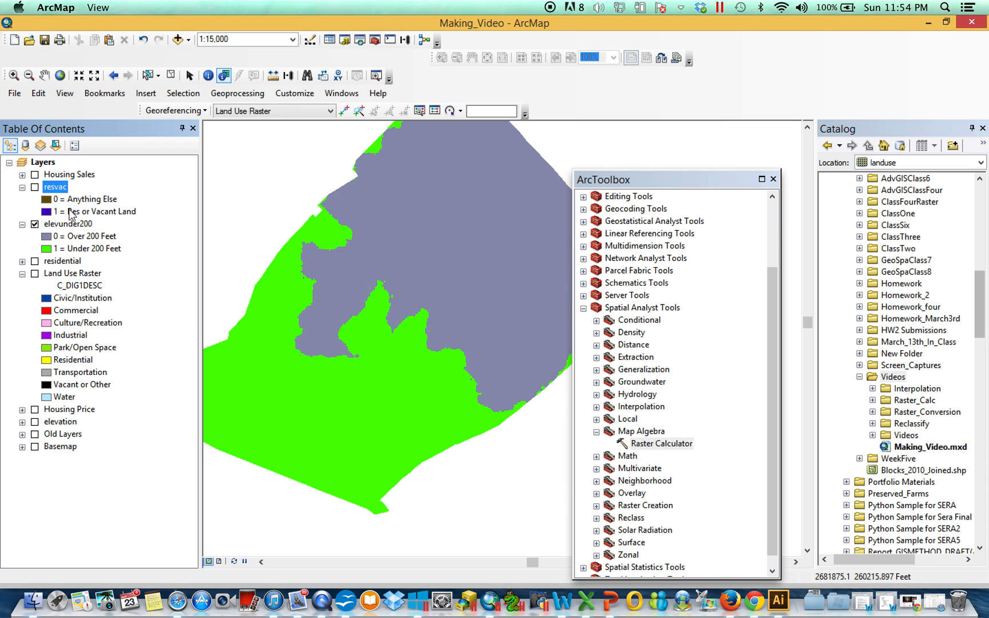
Show the resvac layer over elevunder200 and set its "0 = Anything Else" class to No Color.
left_click(35, 187)
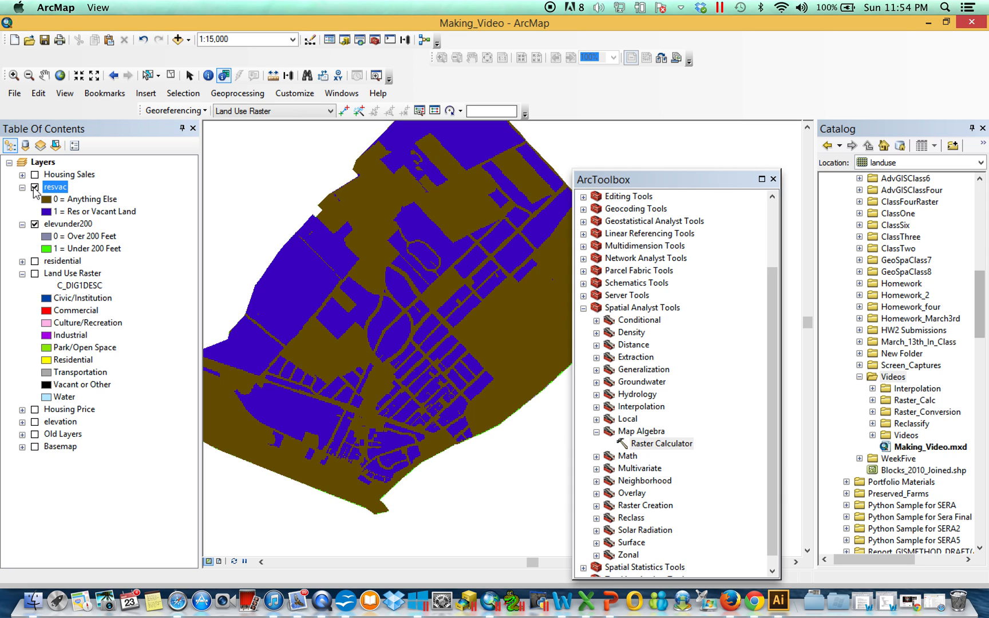
left_click(35, 188)
left_click(35, 187)
right_click(46, 200)
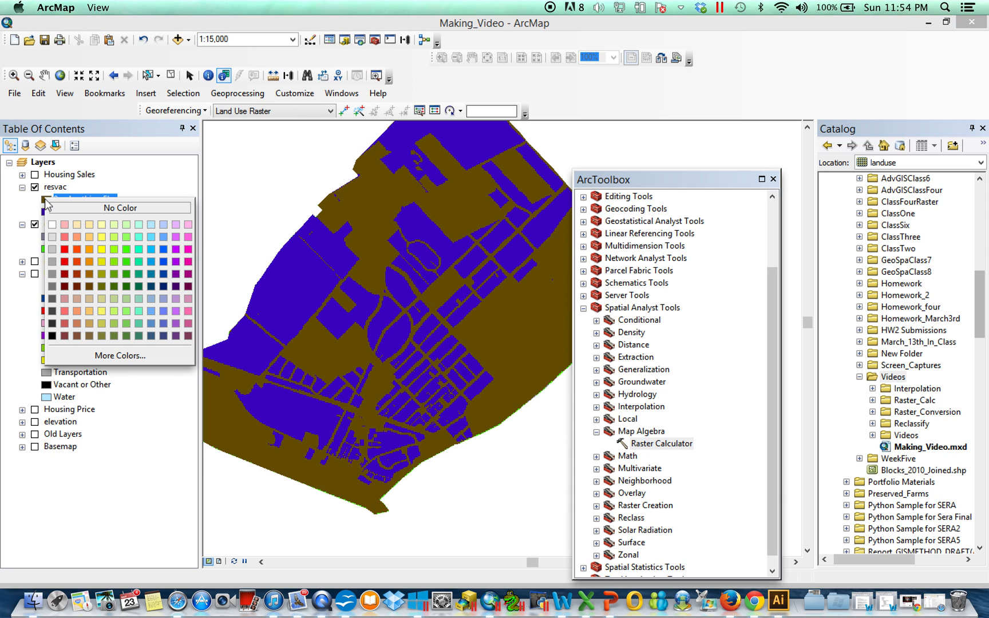
left_click(103, 209)
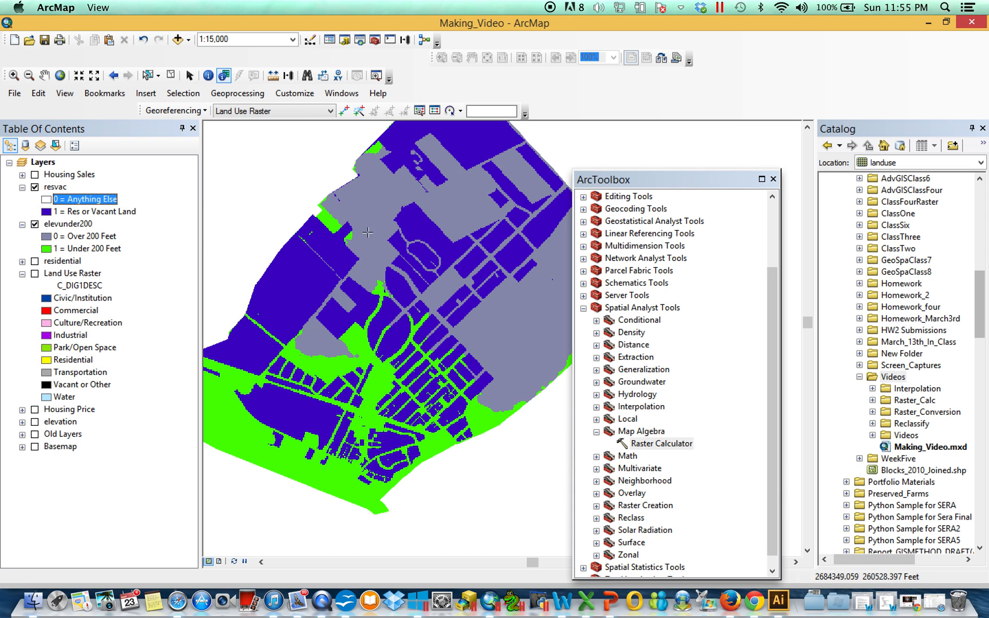
left_click(35, 188)
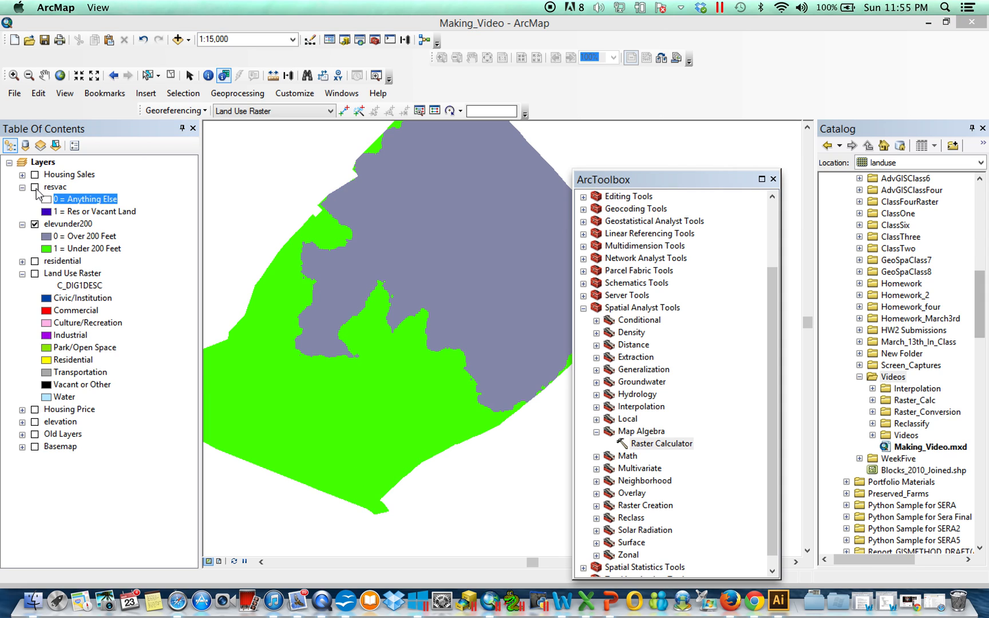
left_click(35, 187)
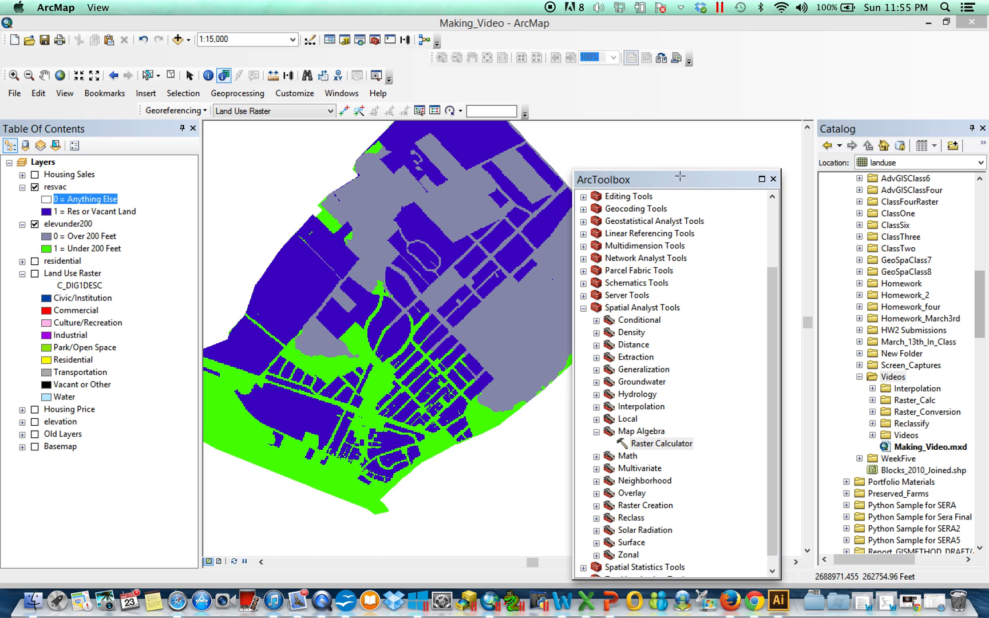
Open a new Raster Calculator and enter the expression "resvac" + "elevunder200".
left_click_drag(721, 174, 735, 160)
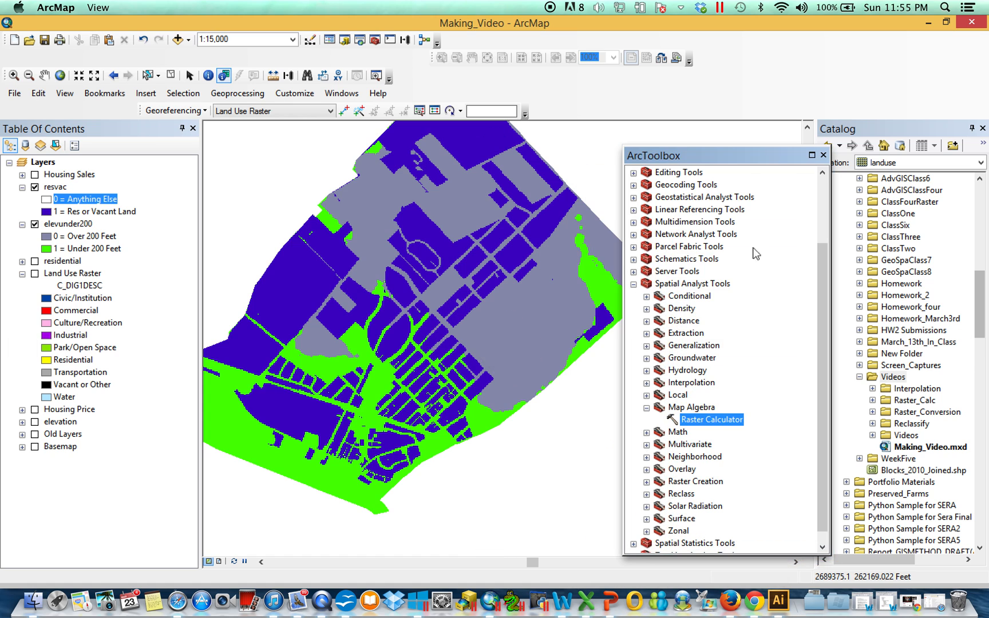
double_click(718, 419)
left_click_drag(681, 77, 637, 130)
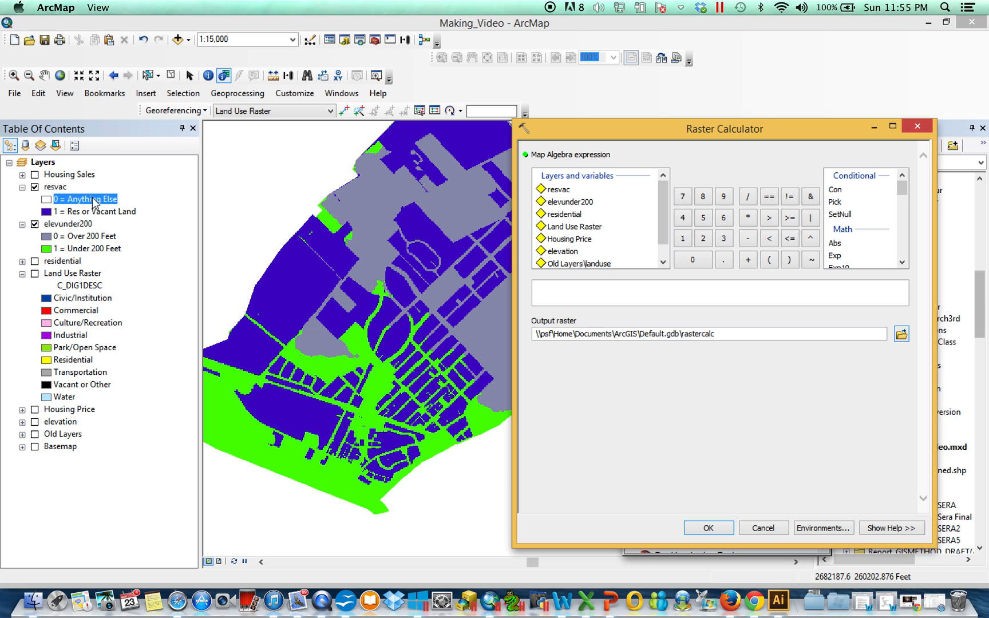
left_click(78, 198)
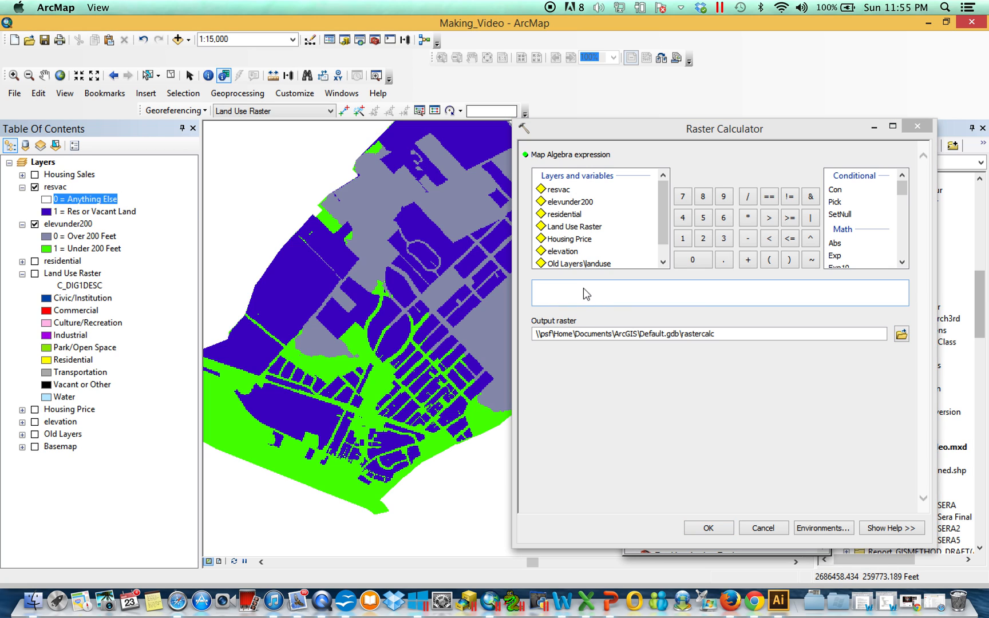
double_click(554, 195)
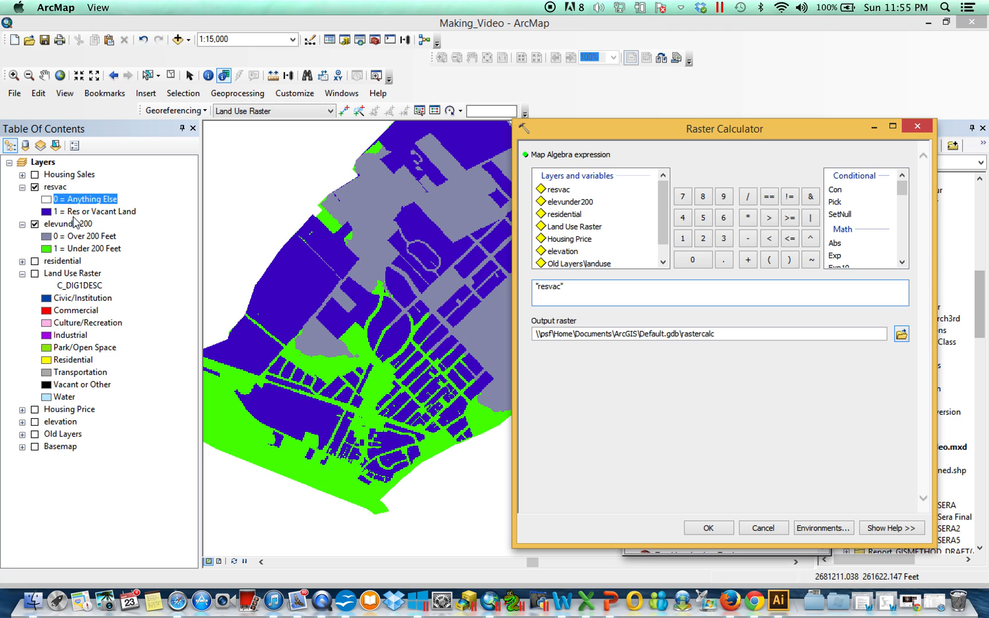
left_click(749, 260)
double_click(573, 202)
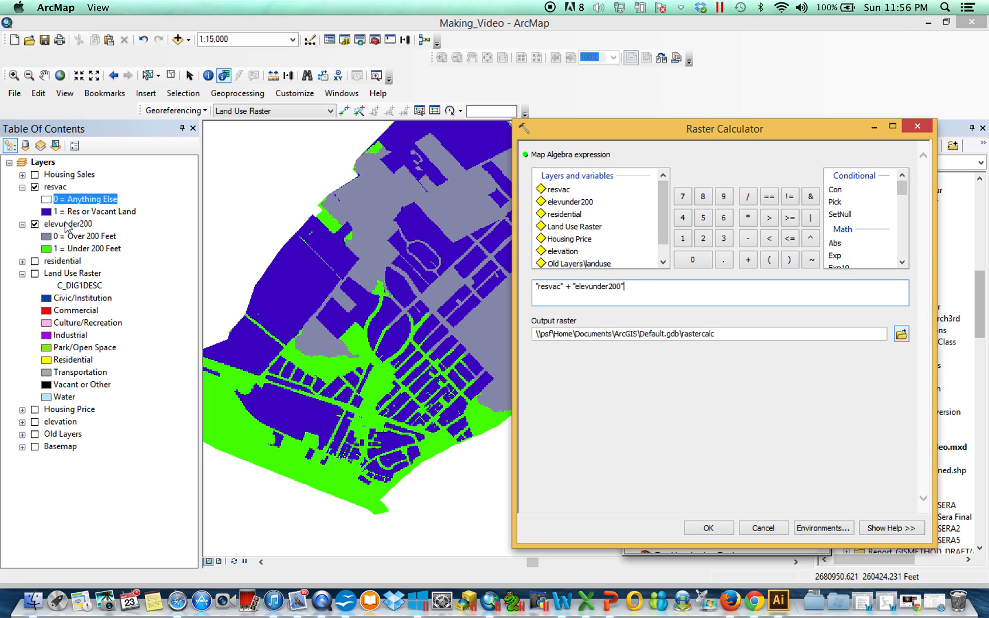
Save the output raster as arithmetic in the Raster_Calc folder and run the calculation.
left_click(902, 334)
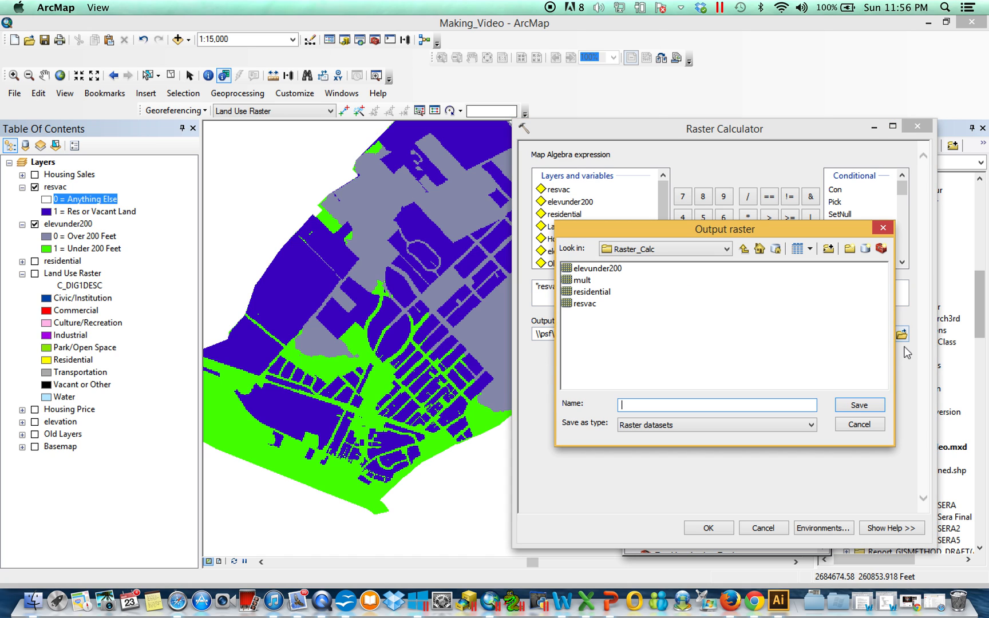
type("arithmetic")
key("Return")
left_click(727, 528)
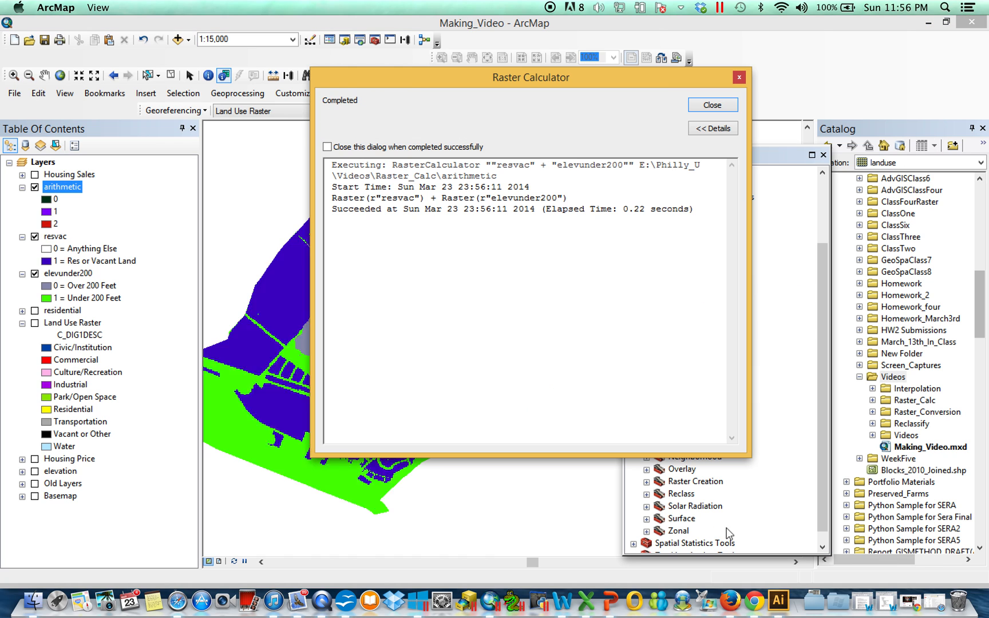
left_click(712, 105)
Hide the arithmetic layer and show resvac over elevunder200 to compare the result with its input rasters.
left_click(35, 236)
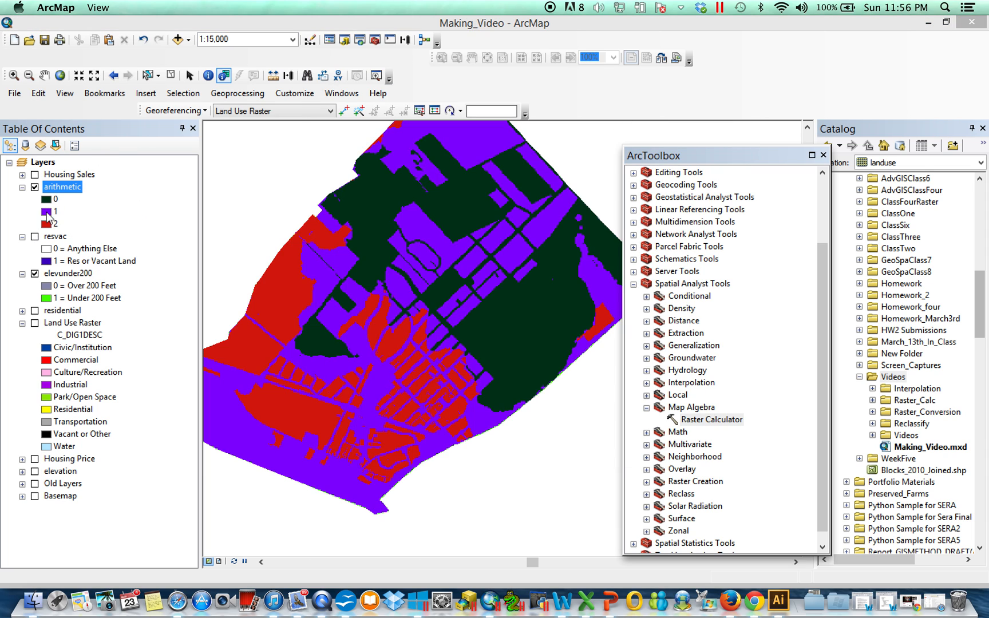
left_click(35, 187)
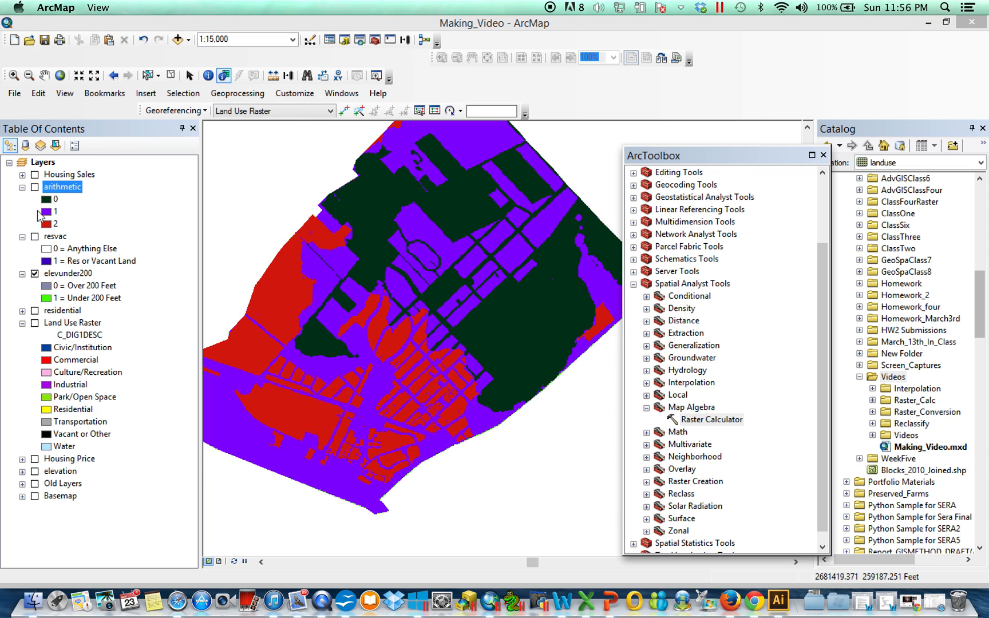
left_click(34, 236)
Open a new Raster Calculator and enter the expression ("resvac" == 1) & ("elevunder200" == 1).
left_click(733, 419)
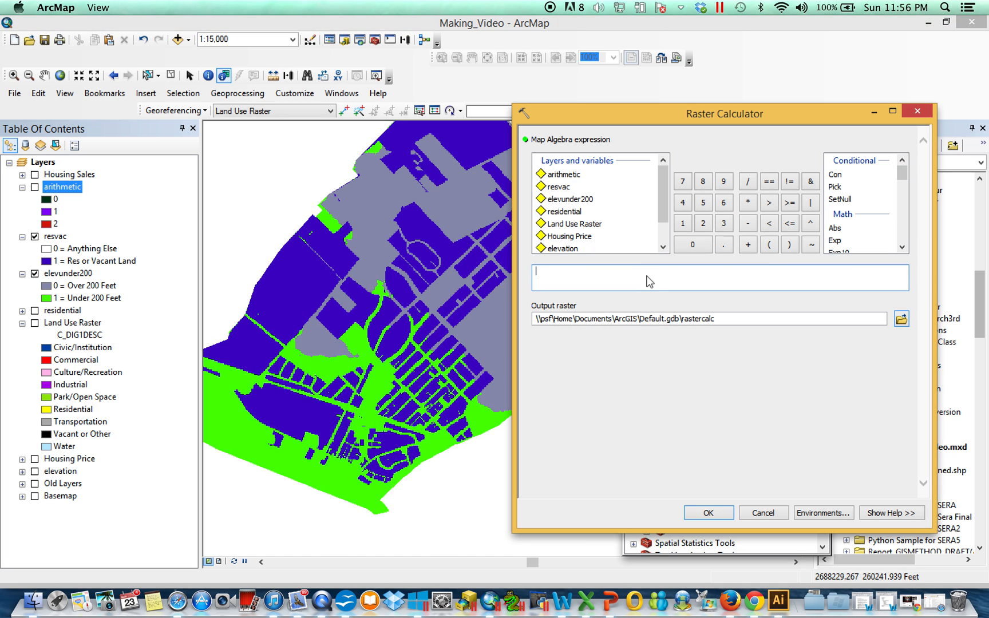
left_click(769, 247)
double_click(559, 187)
left_click(768, 181)
type("1")
left_click(811, 182)
double_click(571, 200)
type("=1")
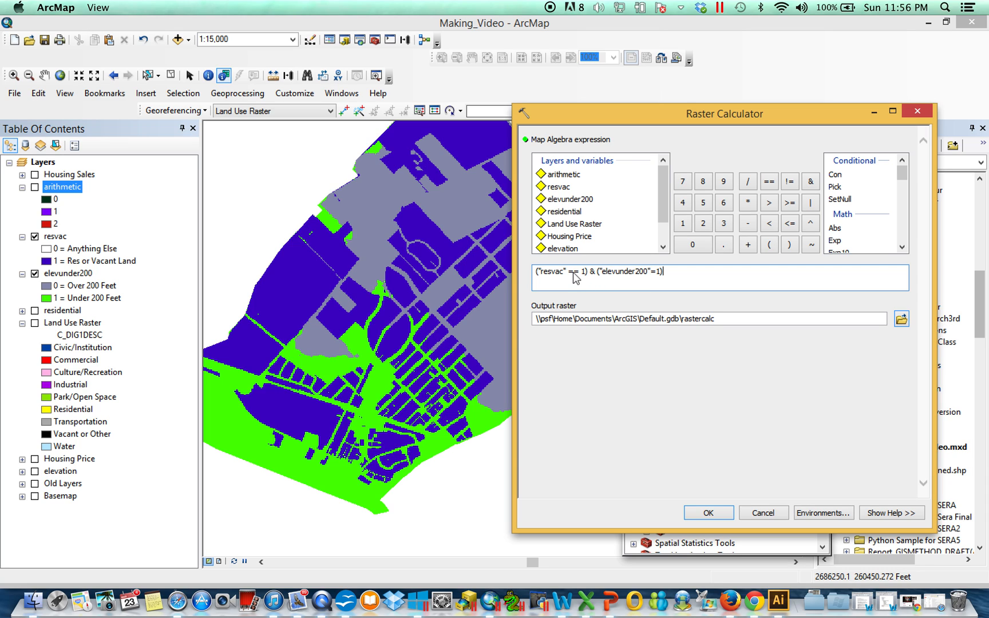
left_click(656, 271)
left_click(768, 181)
Save the output raster as boolean in the Raster_Calc folder and run the calculation.
left_click(908, 324)
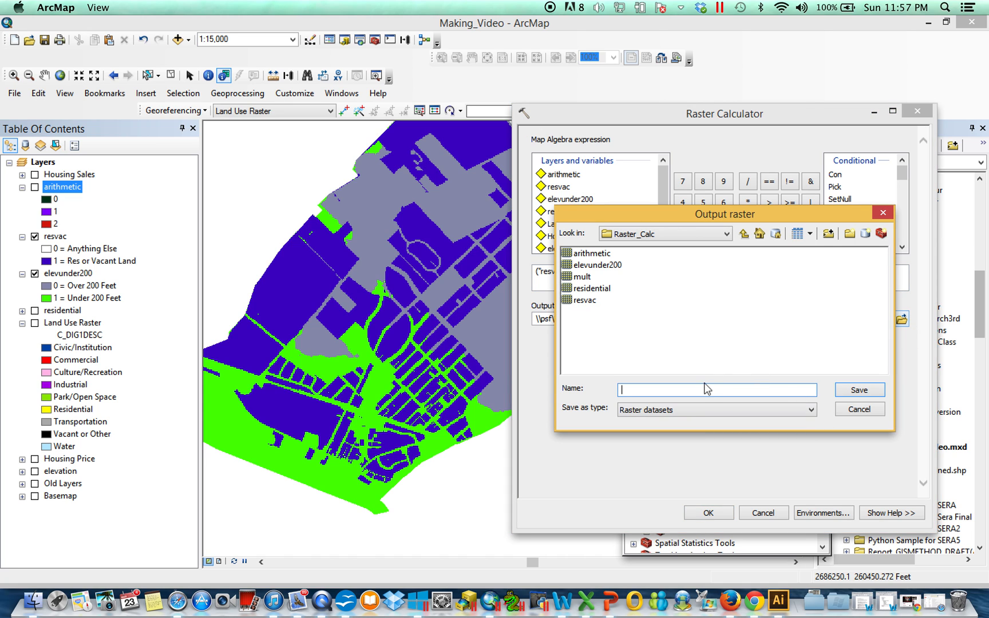
type("boolean")
key("Return")
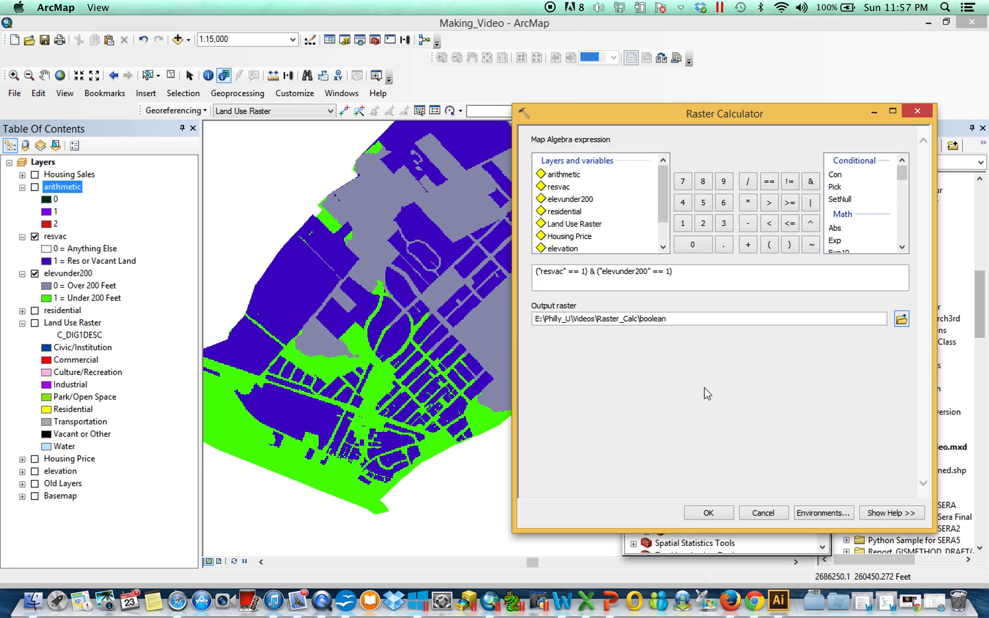
left_click(708, 513)
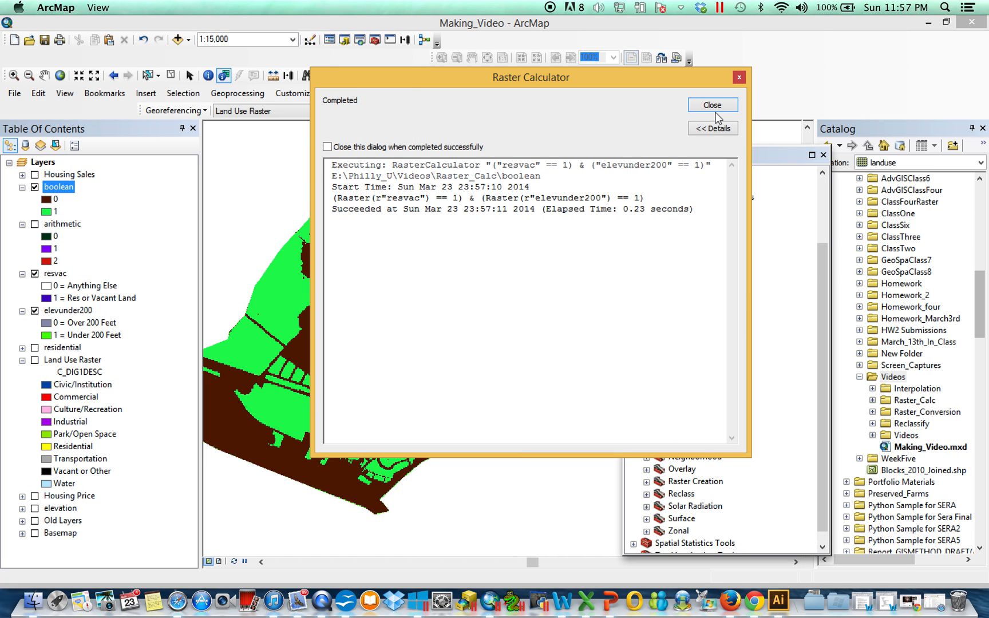
left_click(715, 107)
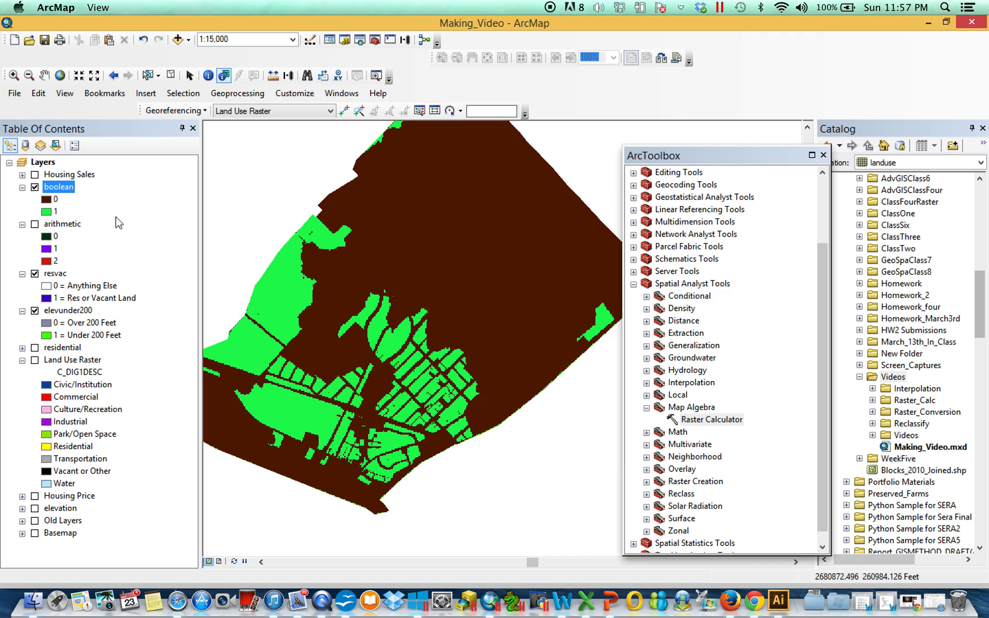
Hide resvac, show arithmetic, and switch the boolean layer off and on to compare the two results.
left_click(35, 188)
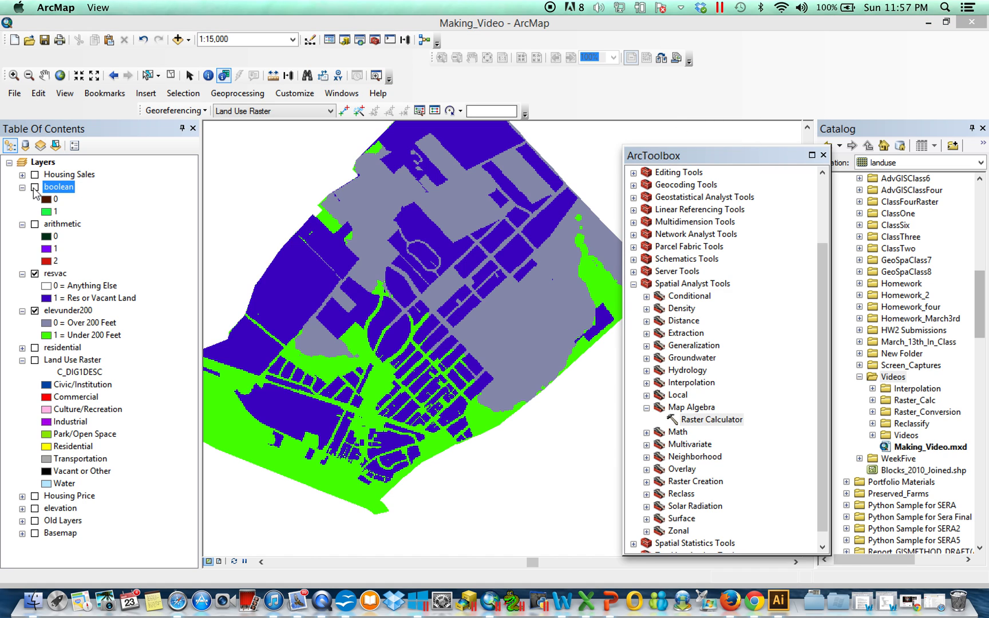
left_click(35, 273)
left_click(35, 223)
left_click(35, 187)
left_click(35, 187)
left_click(36, 188)
left_click(35, 188)
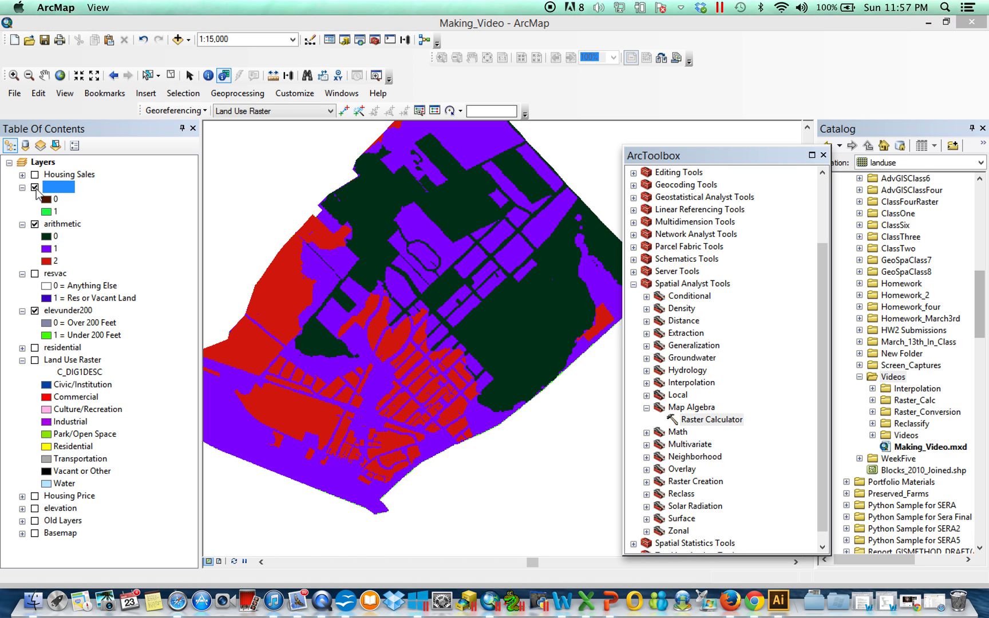
left_click(35, 188)
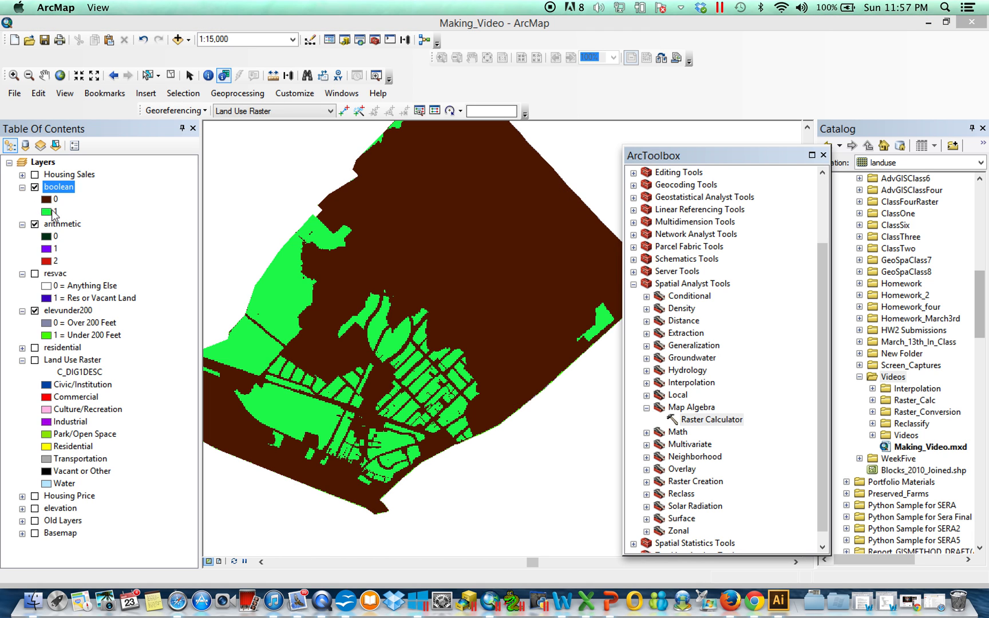
Label the boolean layer's value 1 as "1 = Res Under 200" and the arithmetic layer's value 2 as "2 = Res Under 200".
left_click(55, 211)
left_click(55, 211)
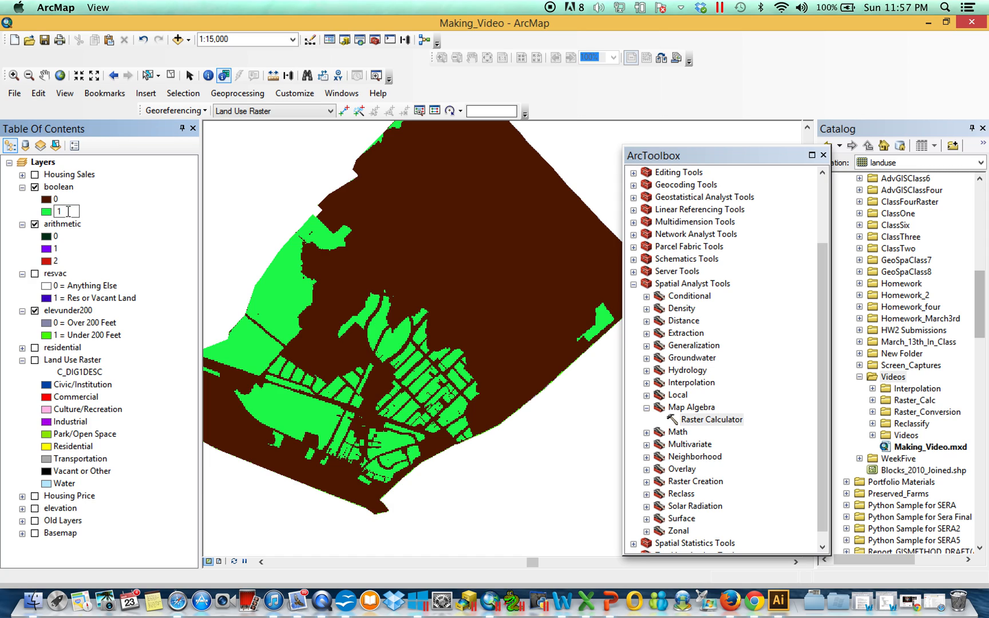
type("= Res Under 200")
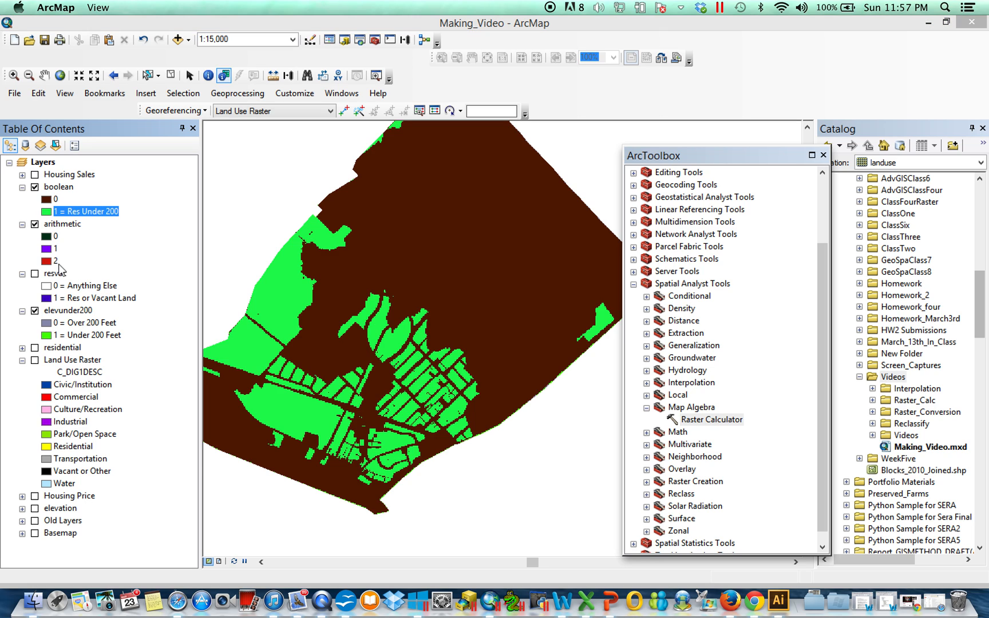
left_click(56, 261)
left_click(56, 261)
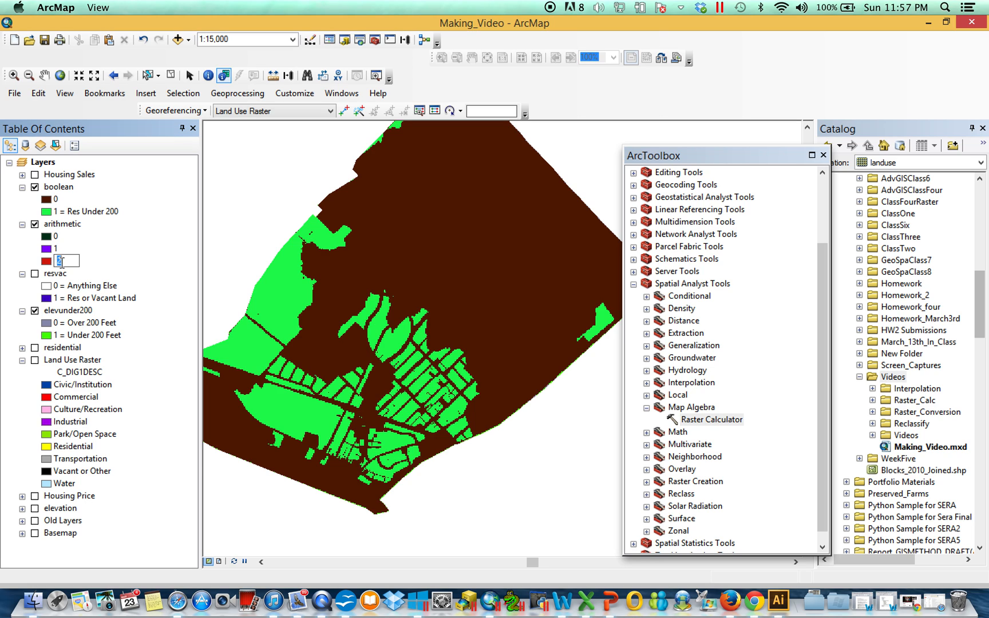
type("= Rest Under 200")
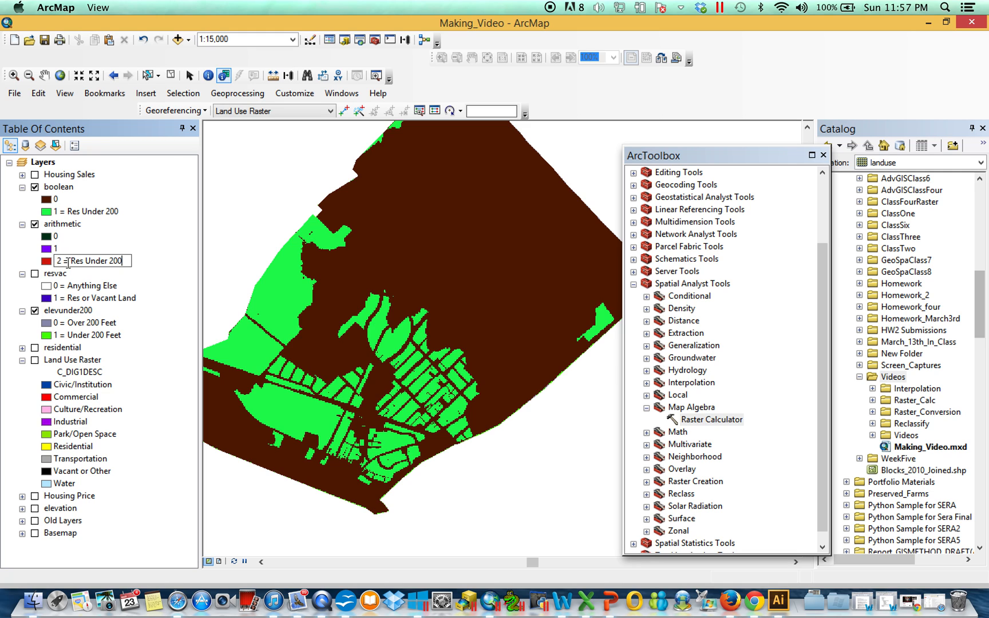
key("Return")
Collapse the boolean and arithmetic legends and turn off the boolean, arithmetic and elevunder200 layers.
left_click(22, 187)
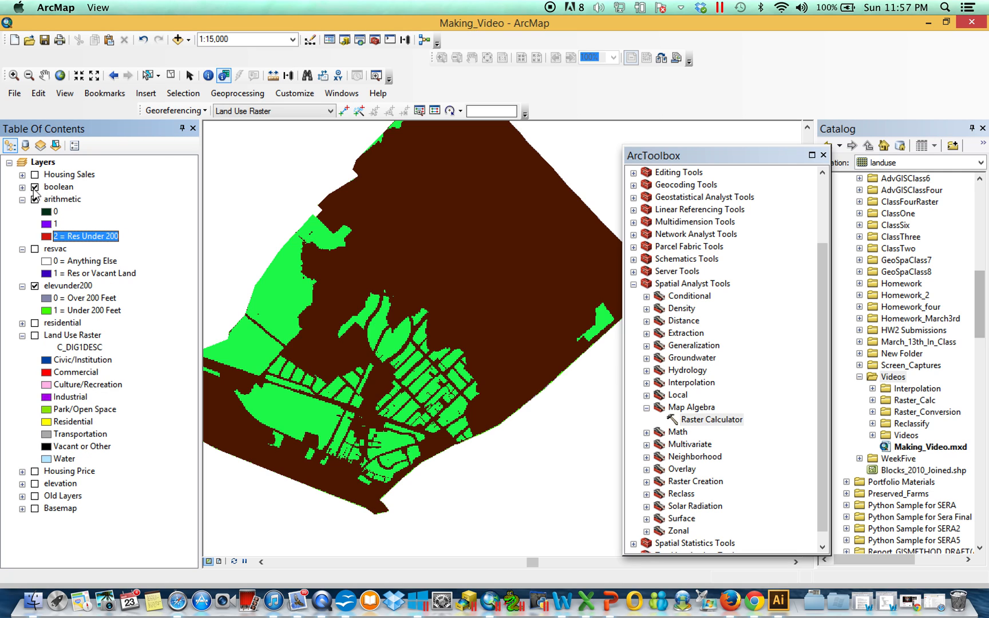
left_click(22, 199)
left_click(35, 199)
left_click(35, 186)
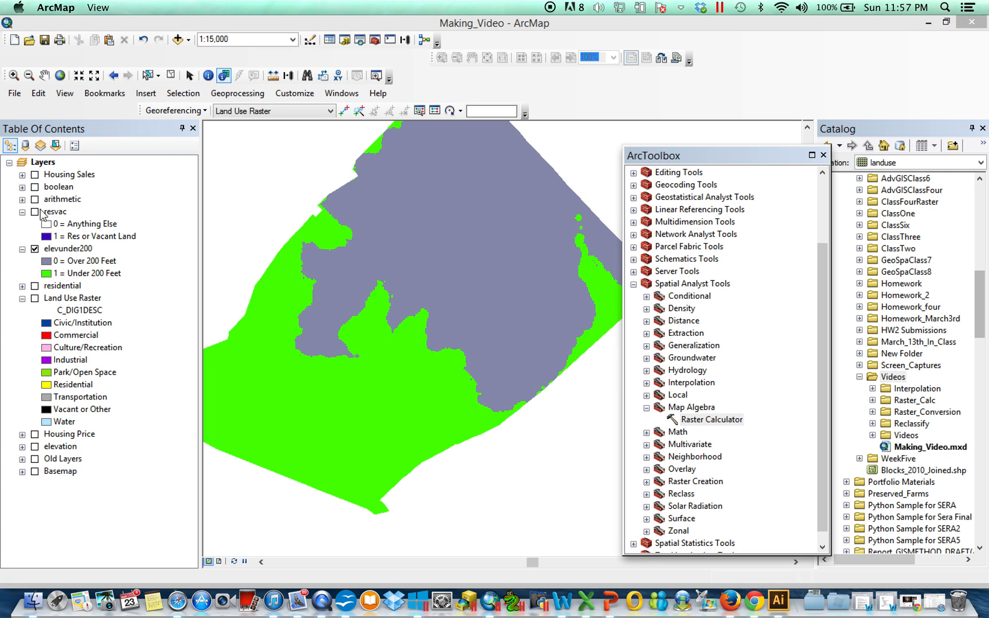
left_click(35, 249)
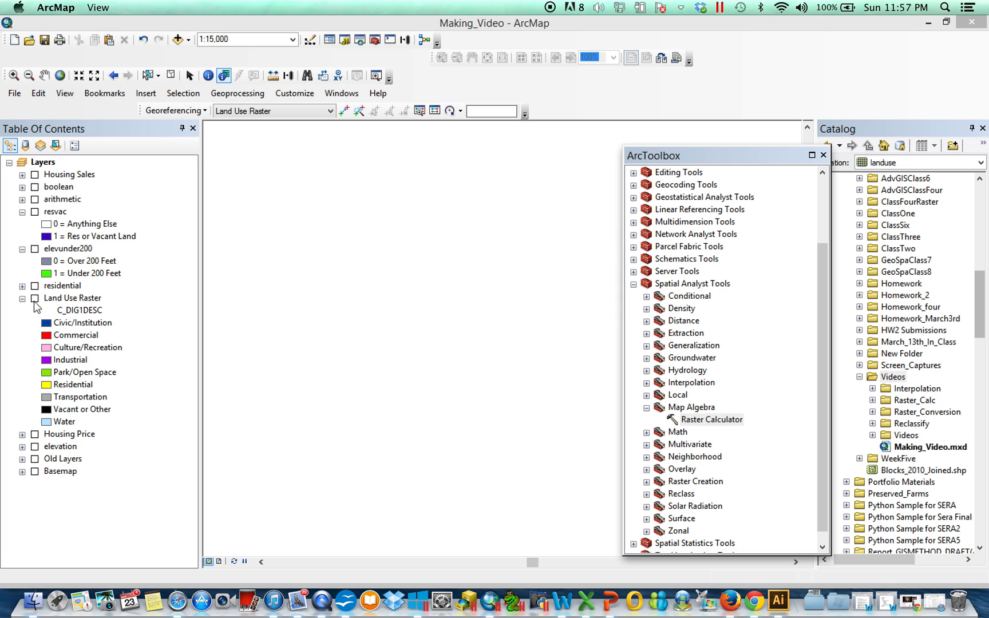
Show the Land Use Raster and Housing Price layers and clear the feature selection.
left_click(35, 298)
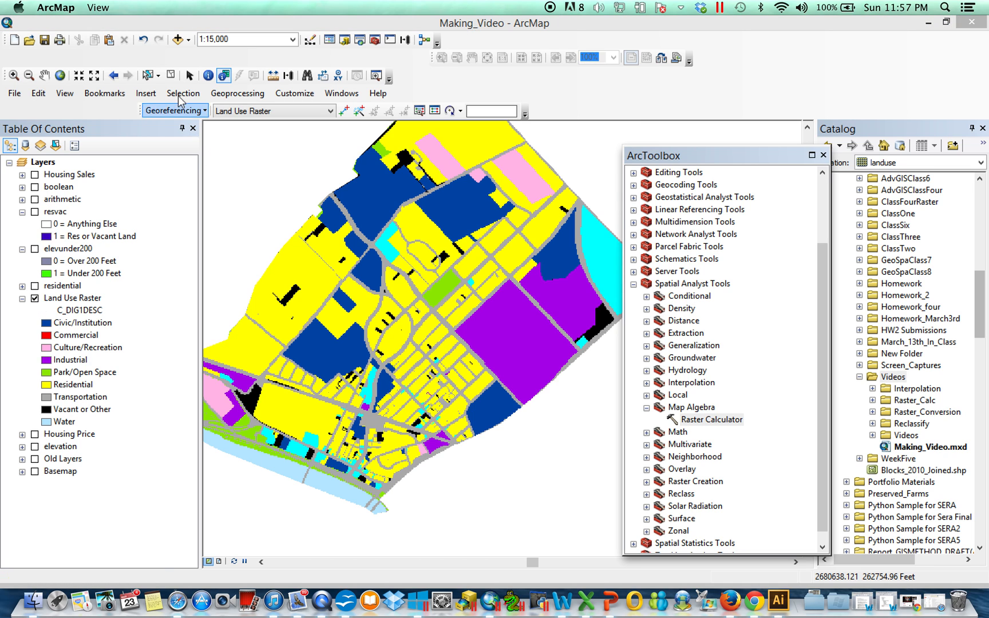
left_click(170, 75)
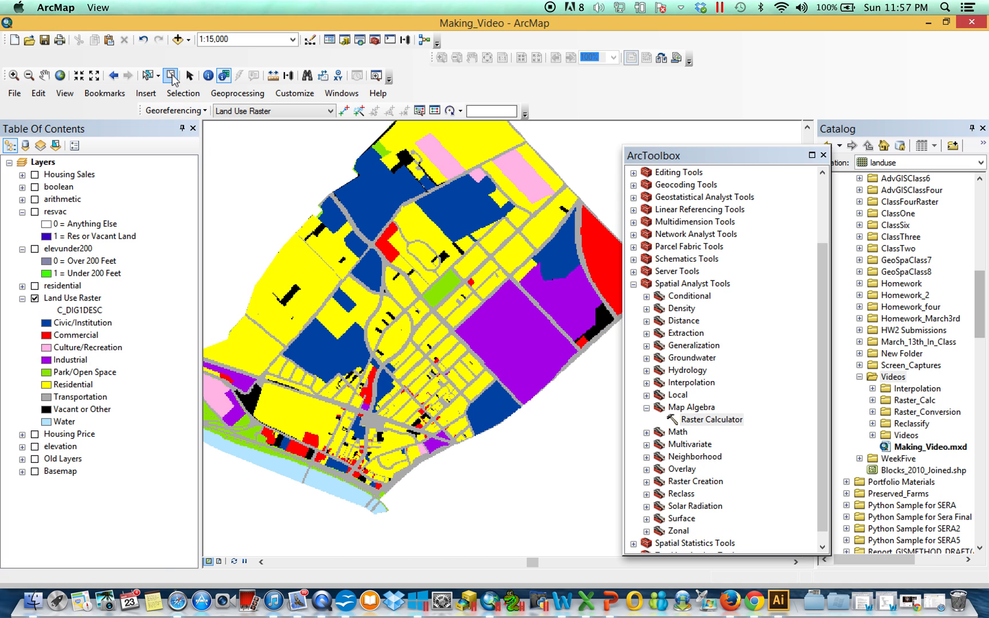
left_click(35, 434)
Open a new Raster Calculator and begin the expression with (("Land Use Raster" == 1).
double_click(725, 419)
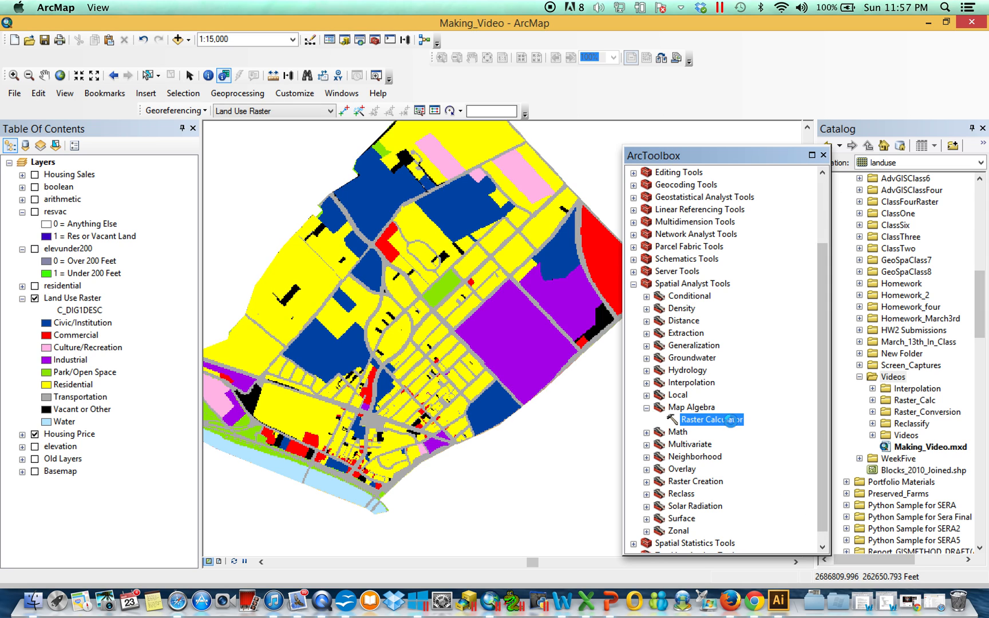
left_click(767, 230)
left_click(770, 232)
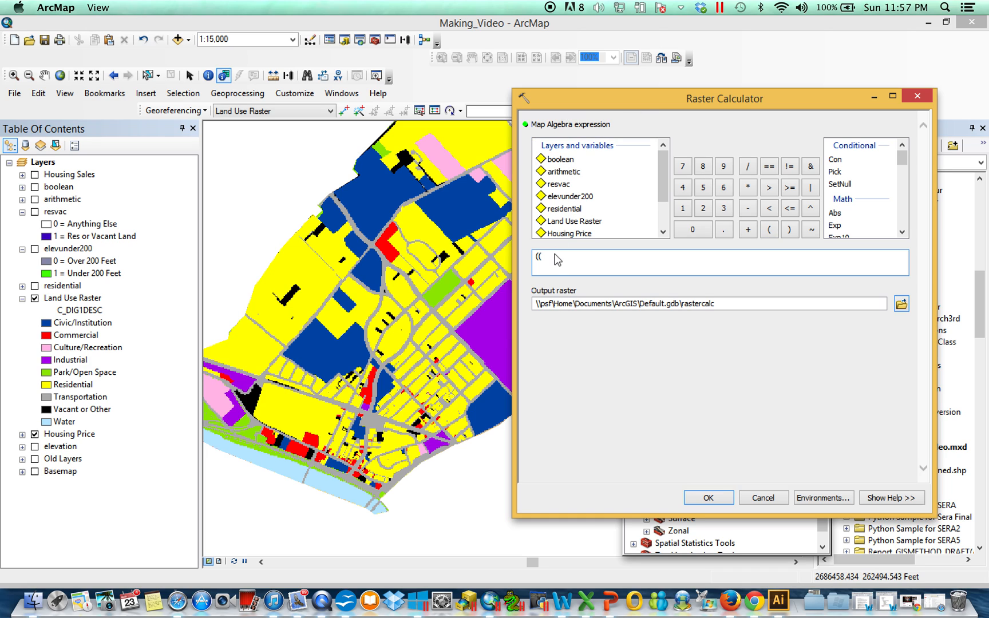
double_click(574, 222)
left_click(769, 167)
type("1")
left_click(789, 230)
Extend the expression with the alternative condition | ("Land Use Raster" == 2)), closing the outer bracket.
left_click(811, 187)
left_click(769, 230)
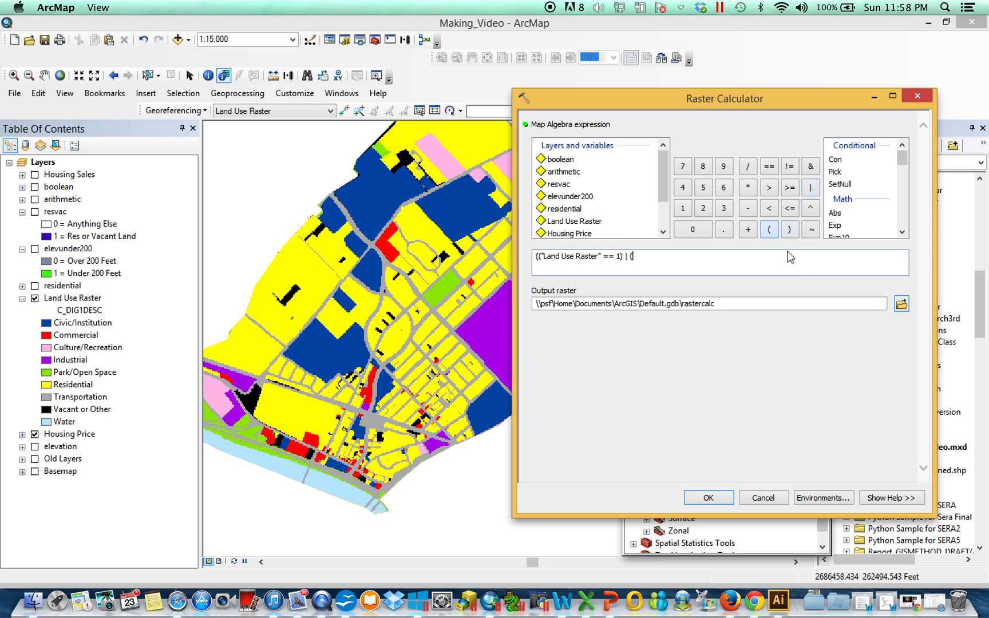
double_click(570, 223)
left_click(769, 167)
type("2")
left_click(789, 229)
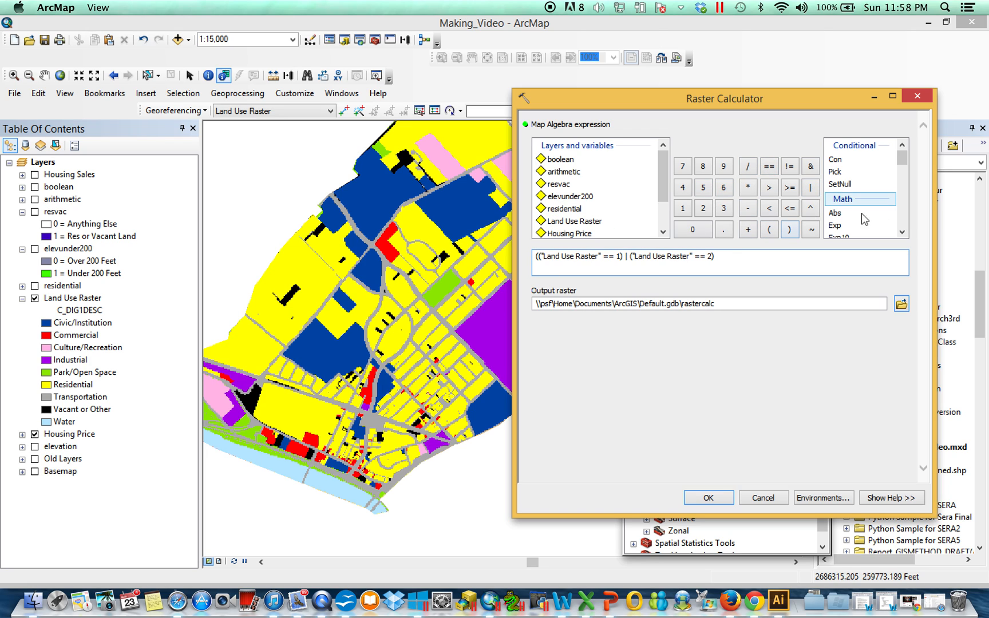
left_click(790, 229)
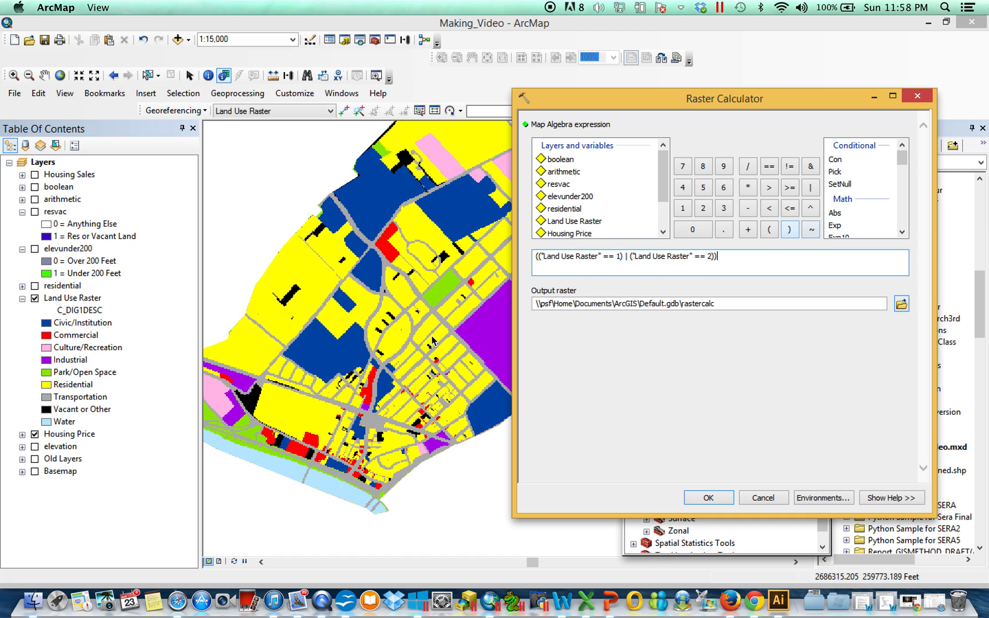
Check the Land Use Raster's attribute table and append & ("elevation" <= 200) to the expression.
right_click(73, 298)
left_click(119, 341)
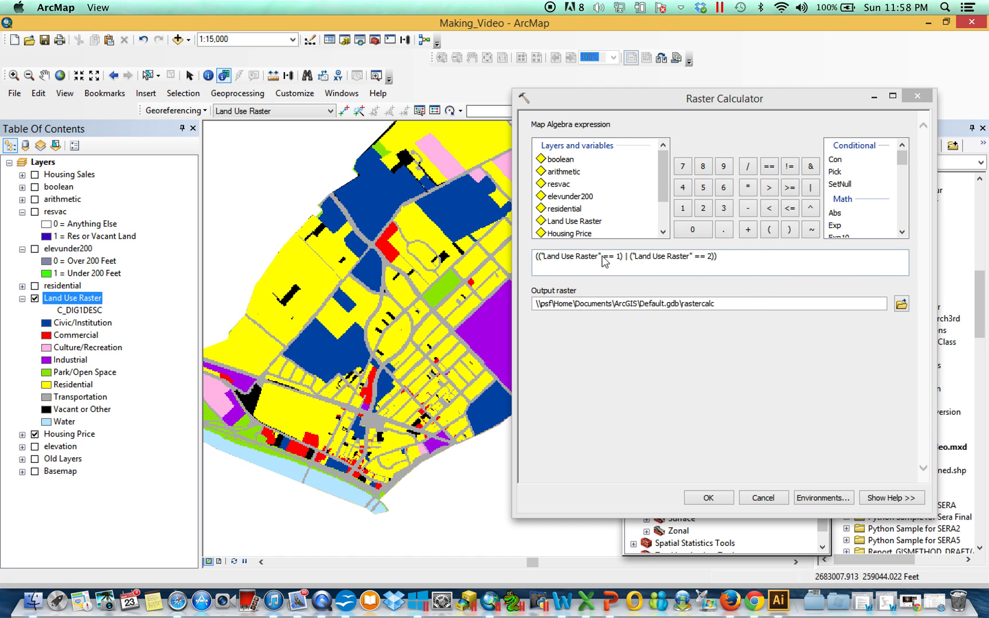
left_click(754, 264)
left_click(811, 167)
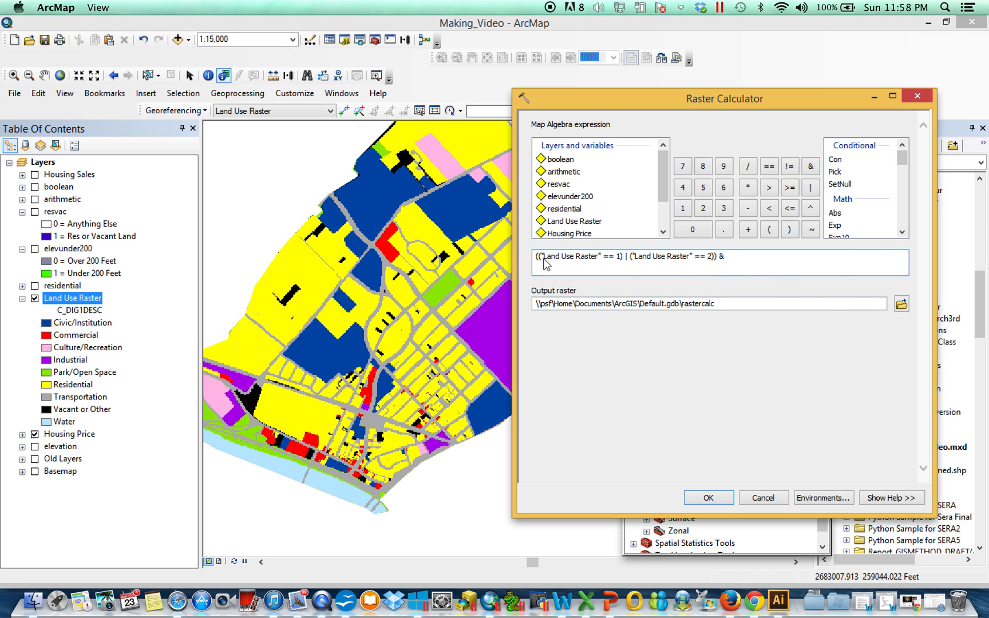
left_click(768, 229)
left_click_drag(663, 187, 664, 205)
double_click(564, 218)
left_click(790, 208)
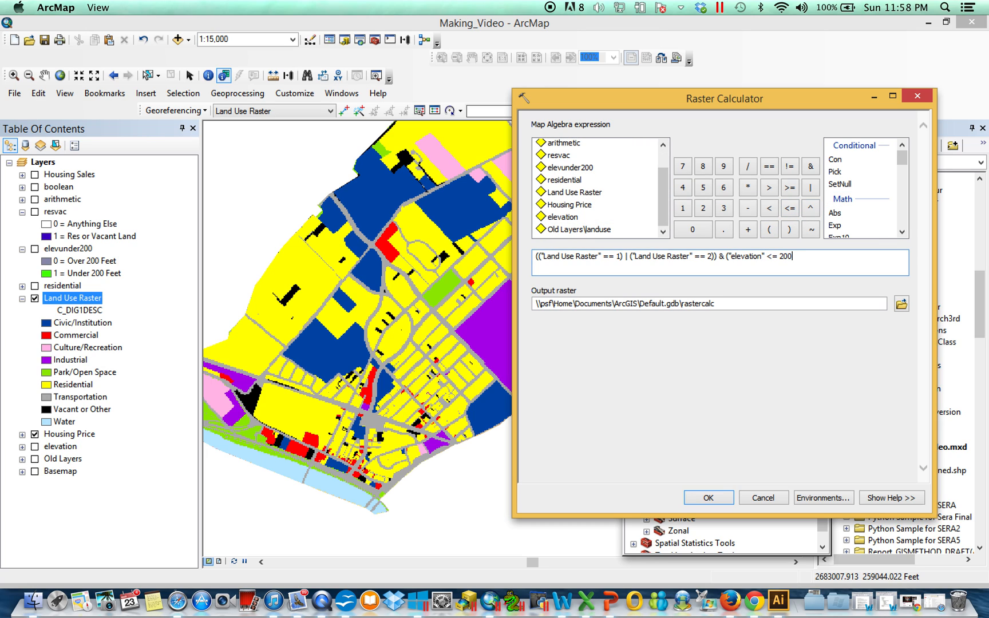
Save the output raster as final in the Raster_Calc folder and run the calculation.
left_click(901, 304)
type("final")
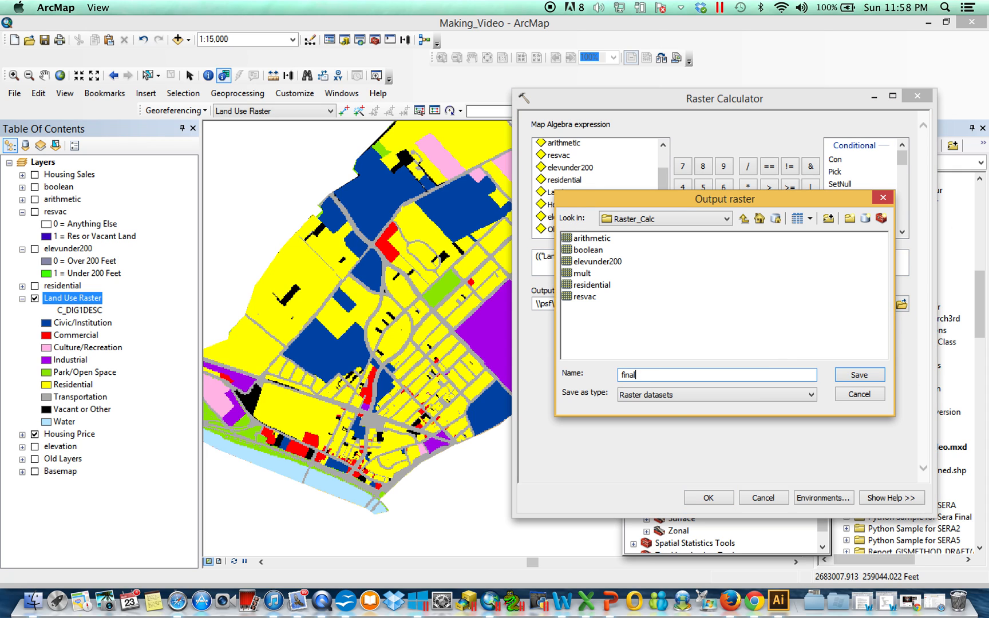
key("Return")
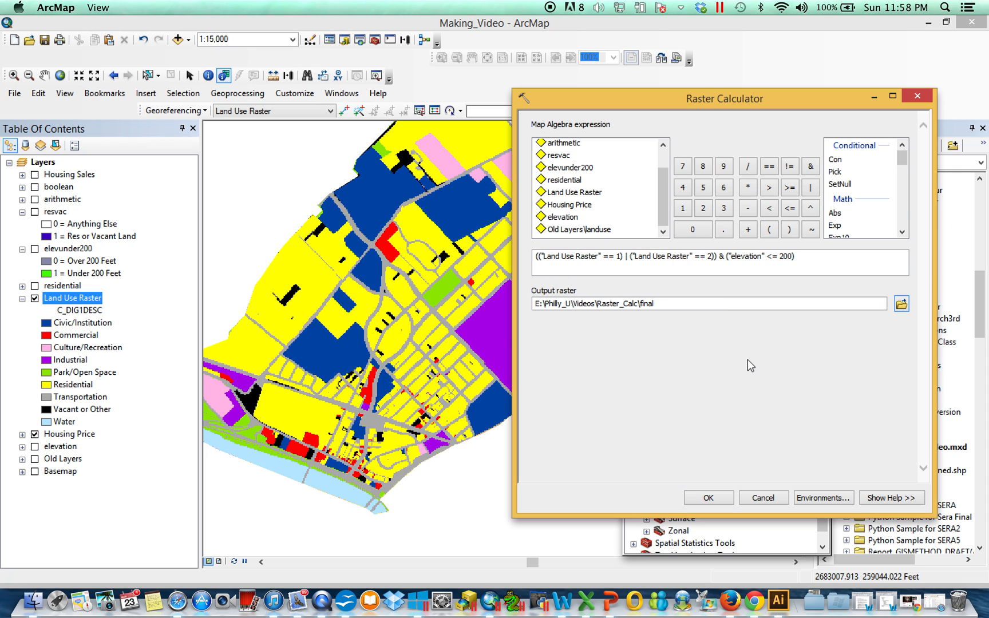
left_click(709, 494)
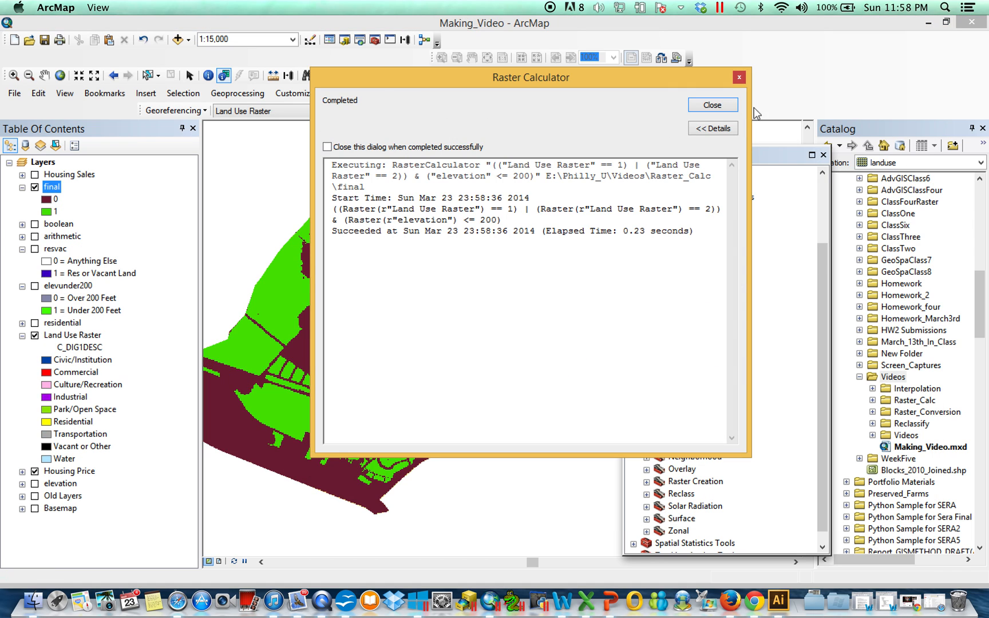
left_click(706, 102)
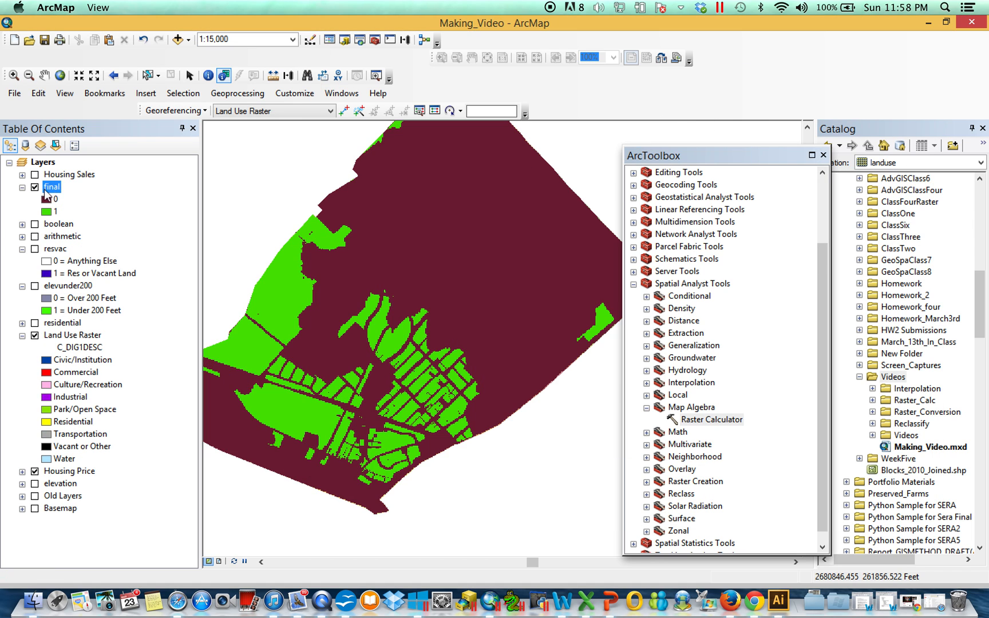
Show the boolean and arithmetic layers and switch final off and on to compare it with boolean.
left_click(35, 225)
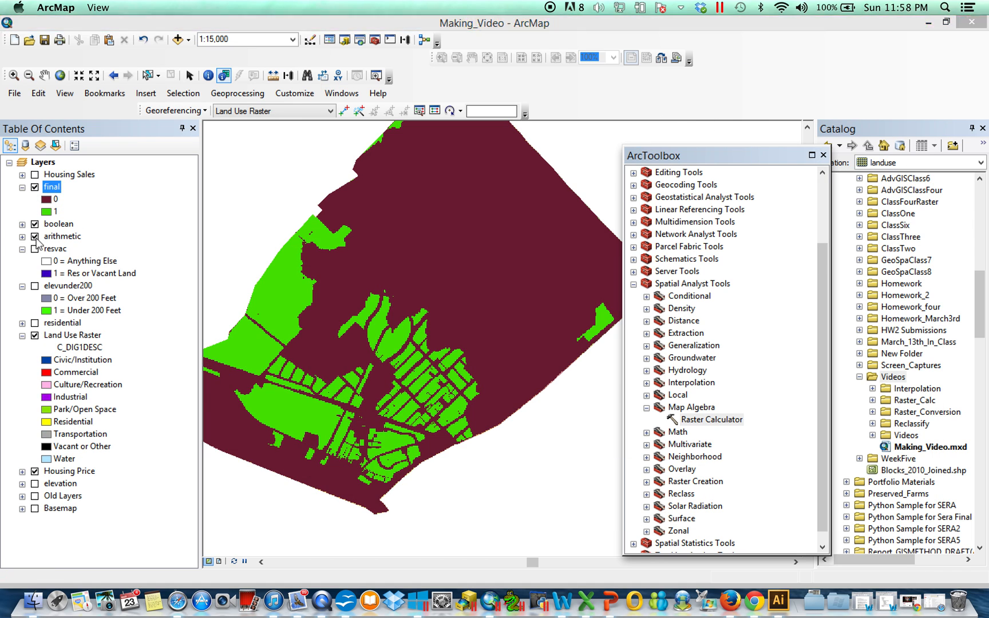
left_click(35, 187)
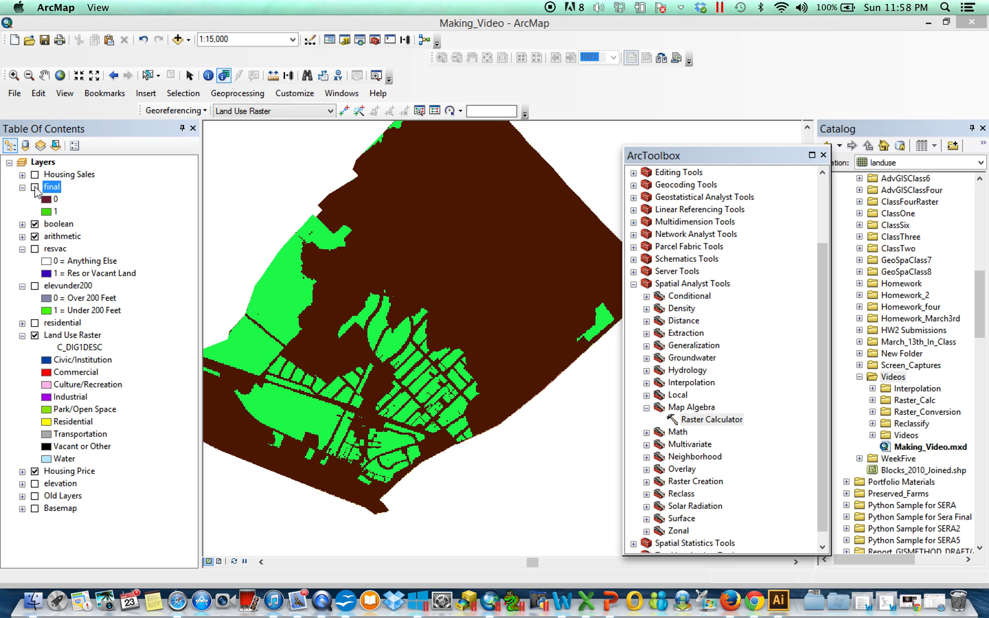
left_click(35, 187)
left_click(35, 187)
left_click(35, 187)
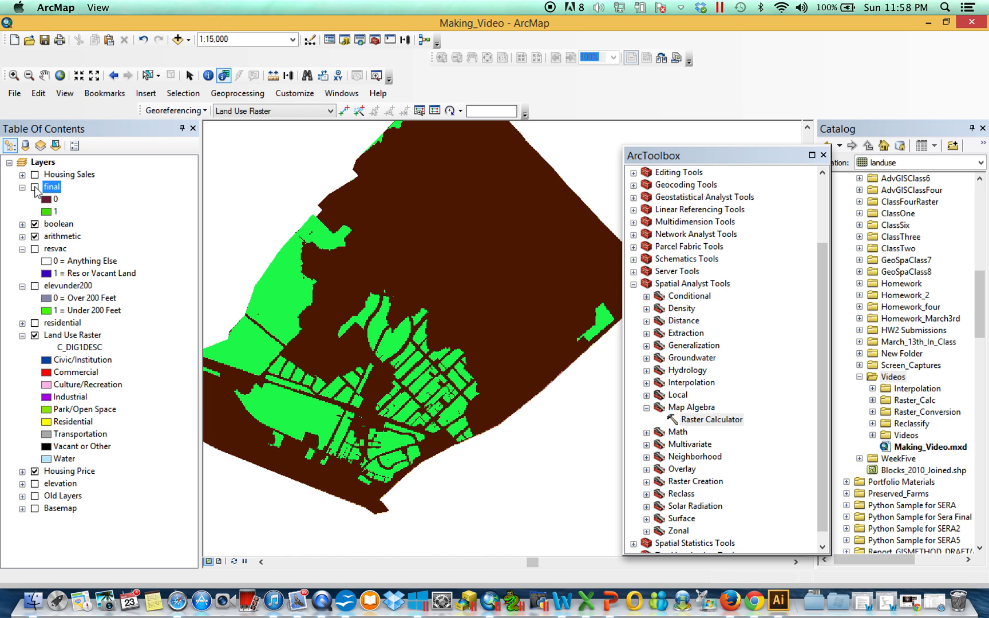
Toggle the final layer's visibility, leaving it on, and collapse its legend in the layer list.
left_click(35, 187)
left_click(35, 187)
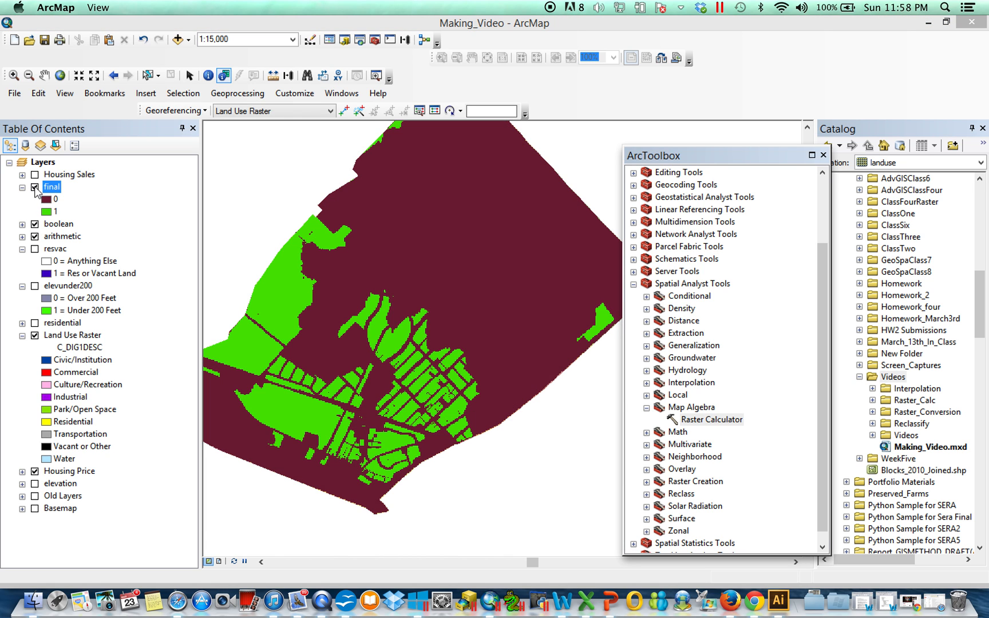
left_click(22, 187)
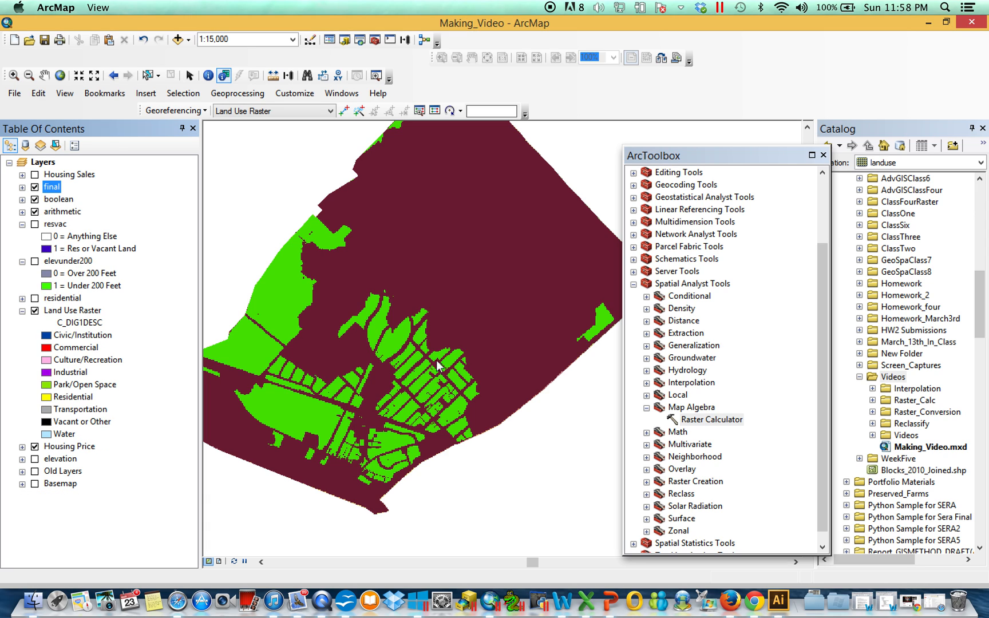
Open the Raster Calculator, try the arithmetic operators / * - + in an empty expression, and clear them.
double_click(711, 420)
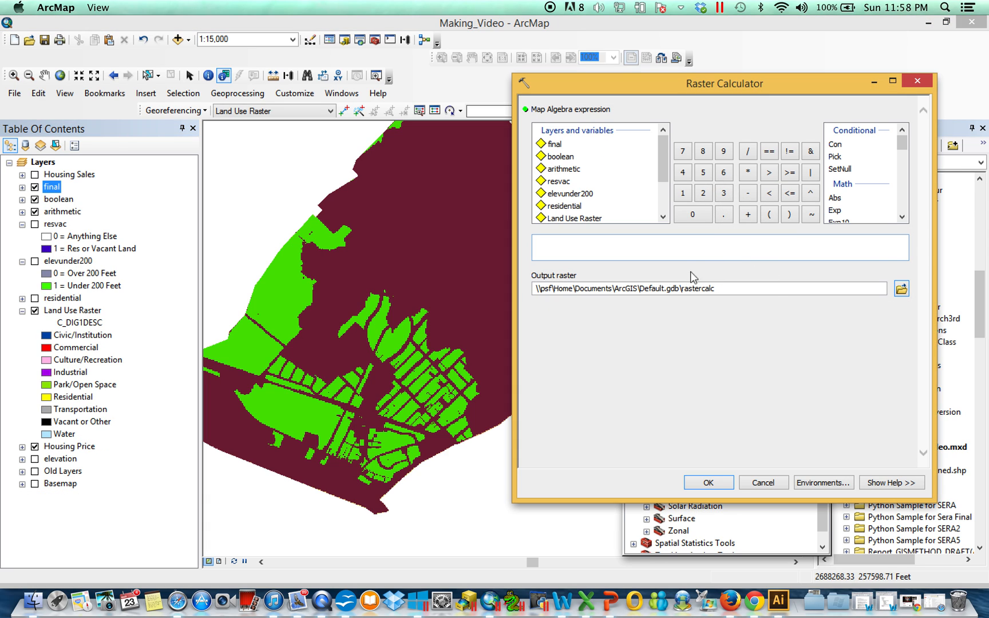
left_click(748, 153)
left_click(748, 173)
left_click(748, 193)
left_click(747, 214)
left_click_drag(617, 249, 463, 247)
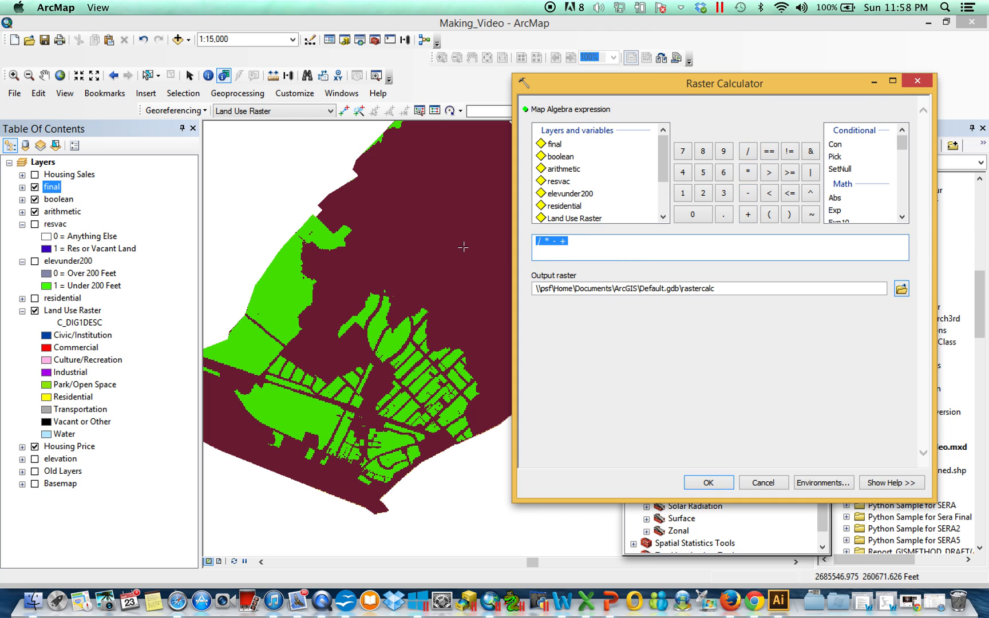
key("Delete")
Try the comparison operators == and != in the expression and clear them.
left_click(769, 152)
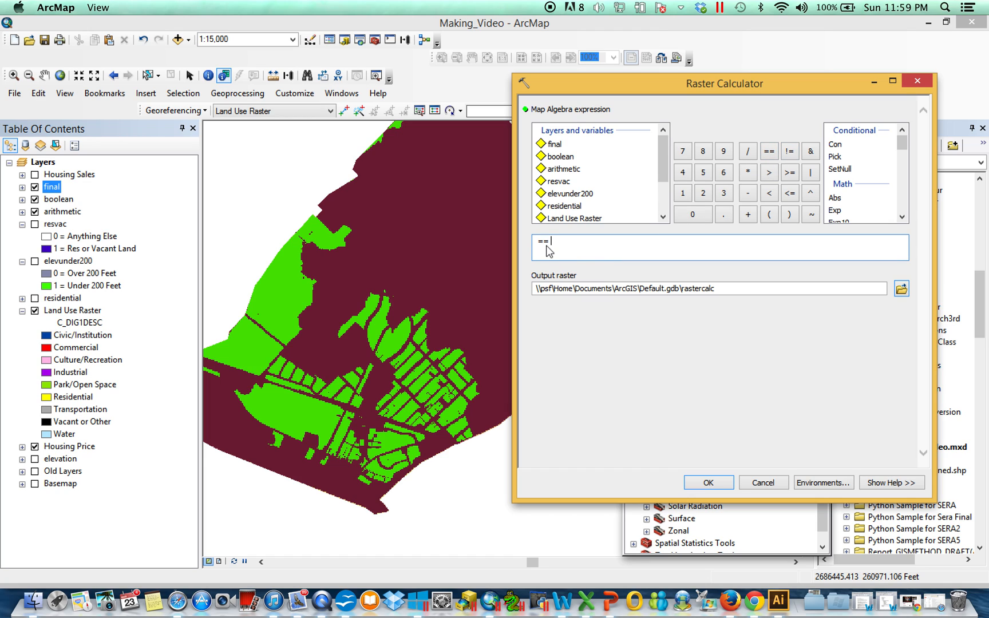
left_click(789, 153)
left_click_drag(614, 249, 429, 229)
key("Delete")
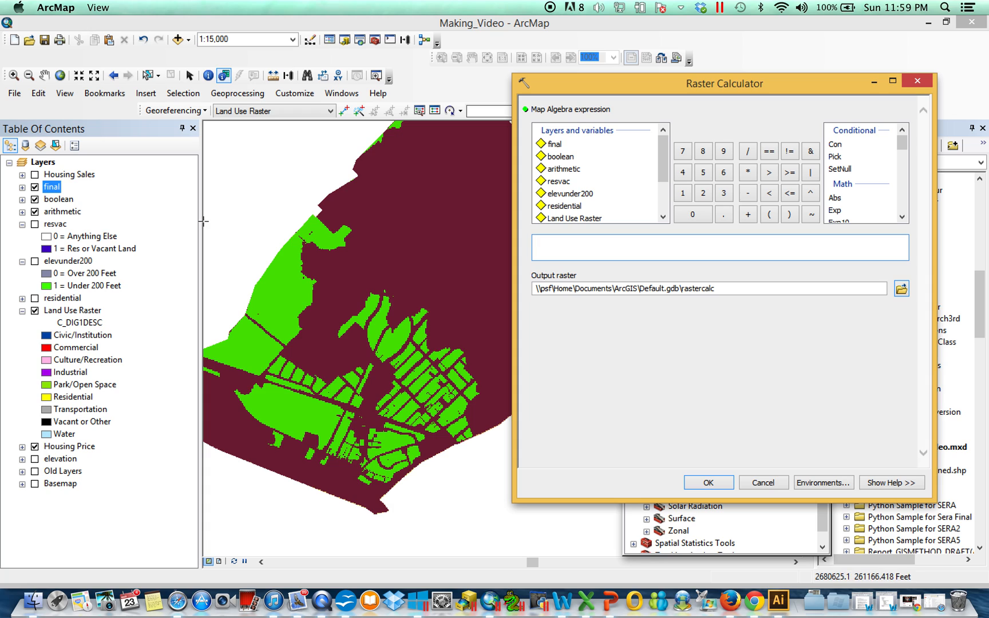
Try the expression "elevunder200" == "Housing Price", then clear it and close the Raster Calculator without running it.
double_click(574, 196)
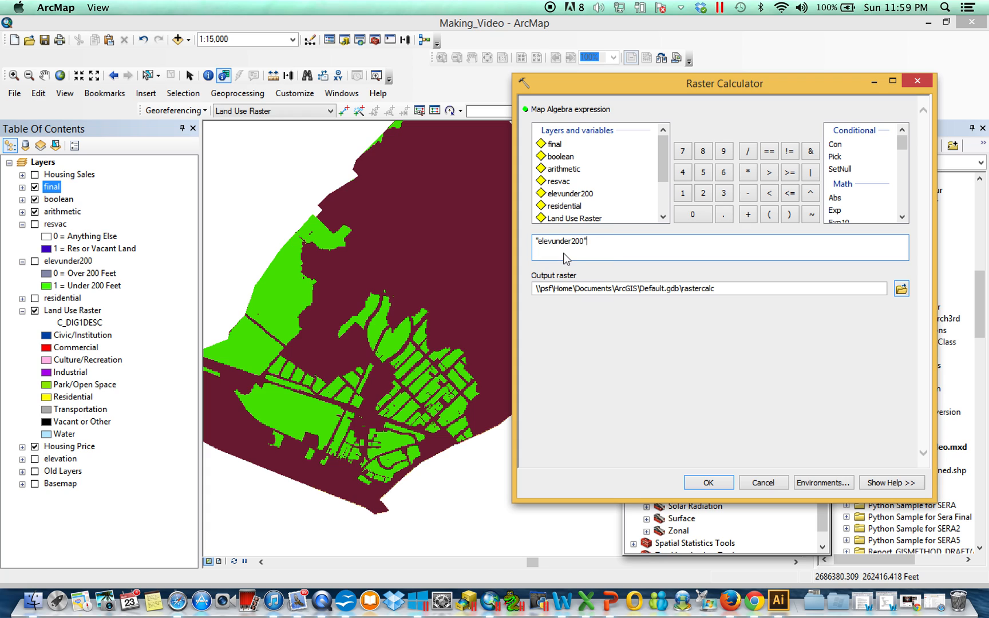
left_click(769, 151)
scroll(578, 203, "down", 3)
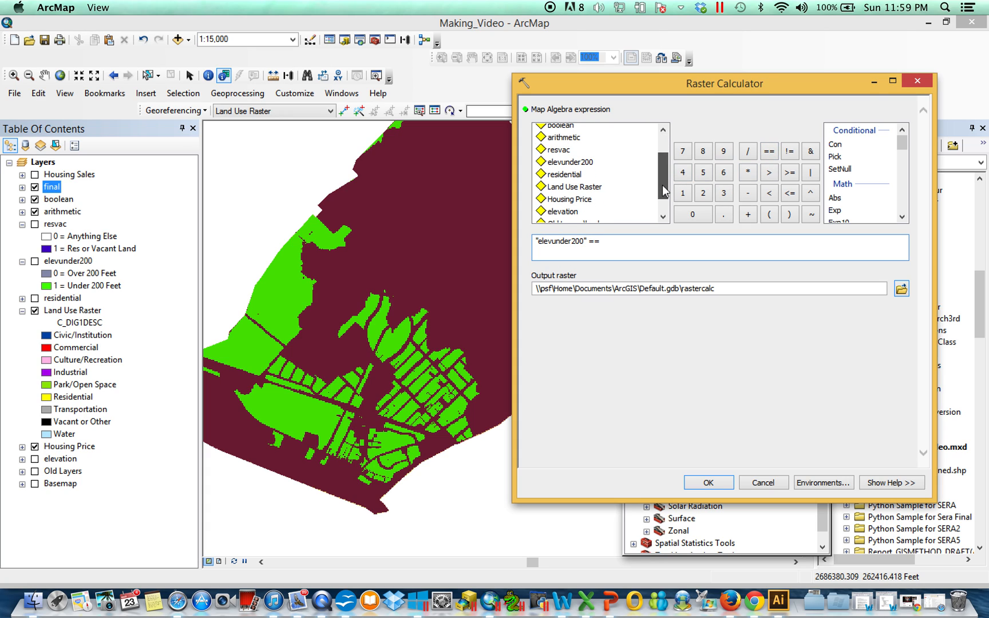
left_click_drag(578, 199, 606, 248)
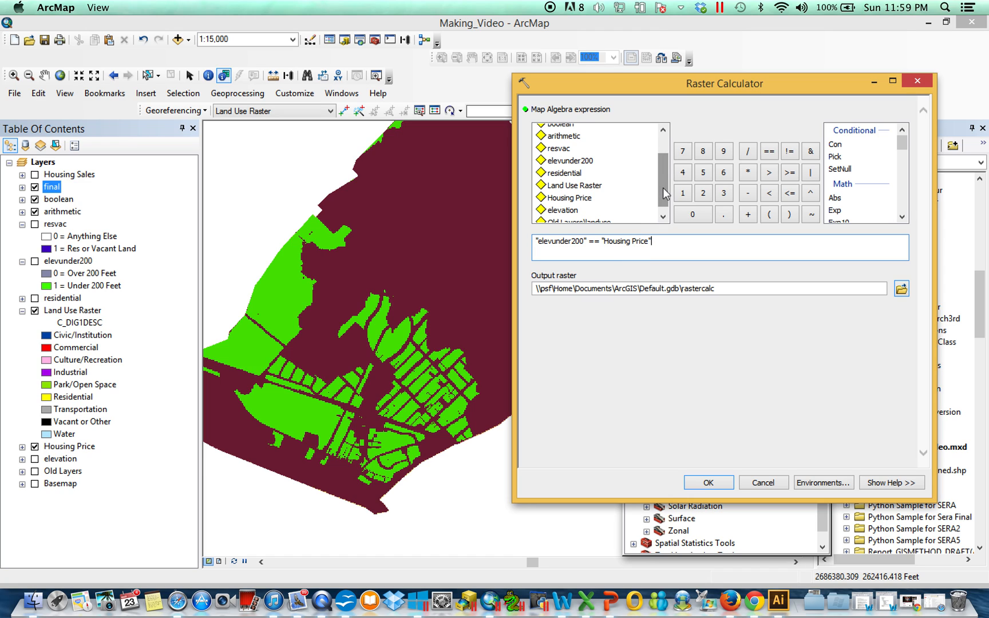
left_click_drag(663, 190, 662, 159)
left_click_drag(684, 249, 493, 243)
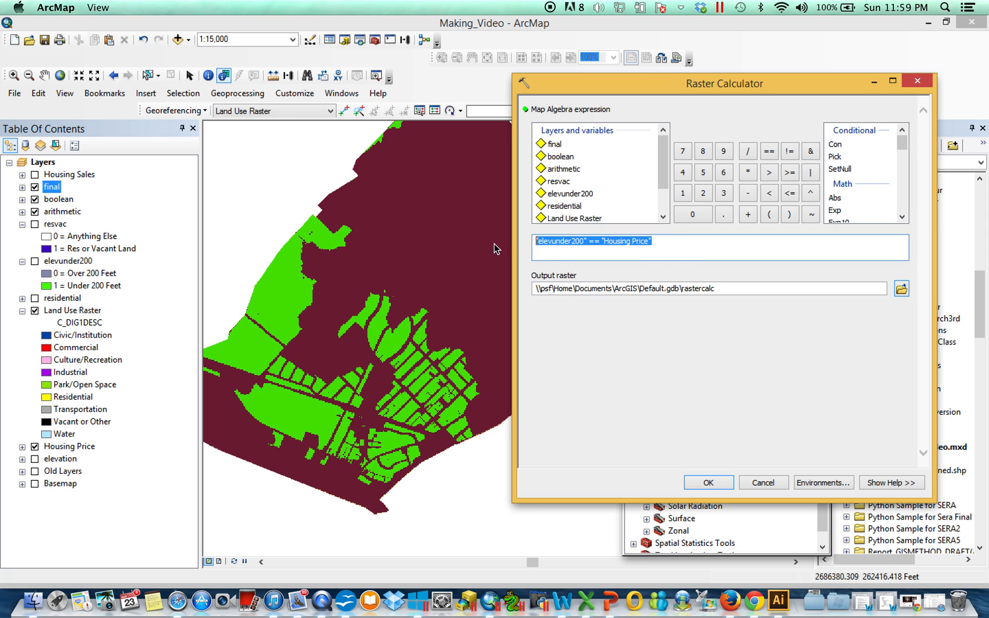
key("Delete")
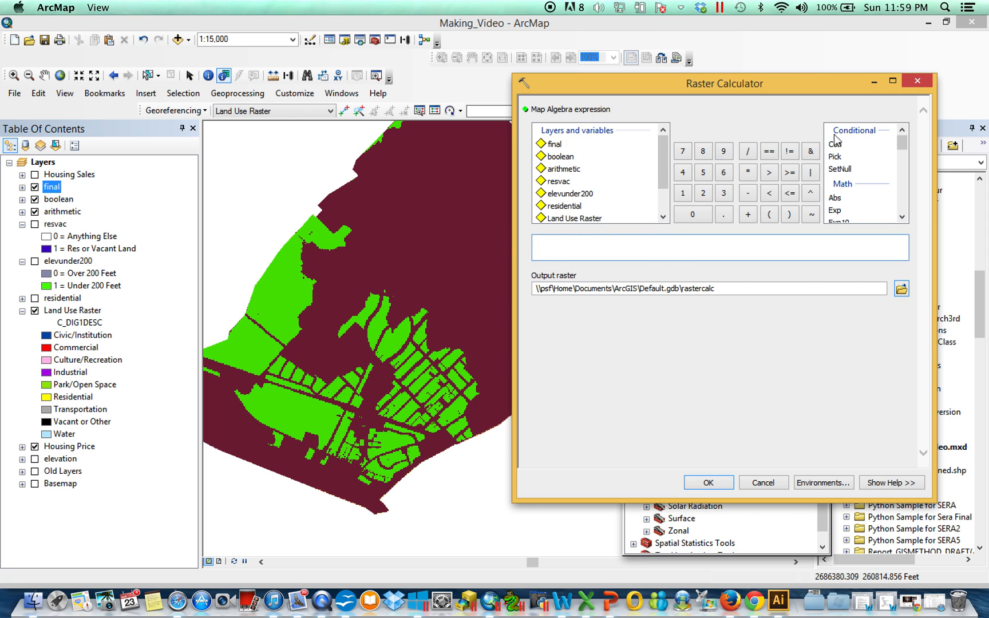
left_click(916, 87)
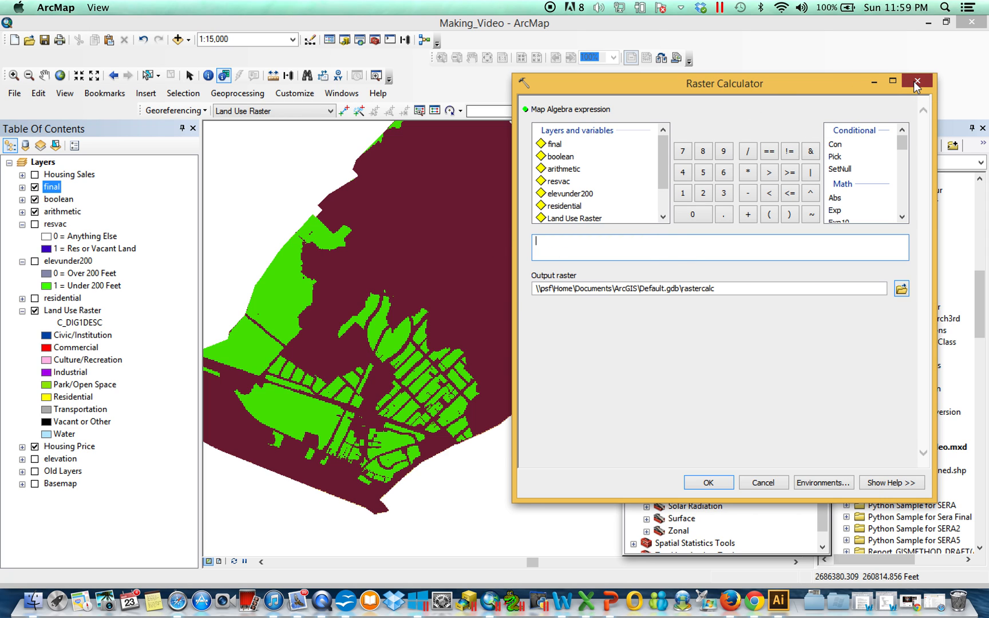